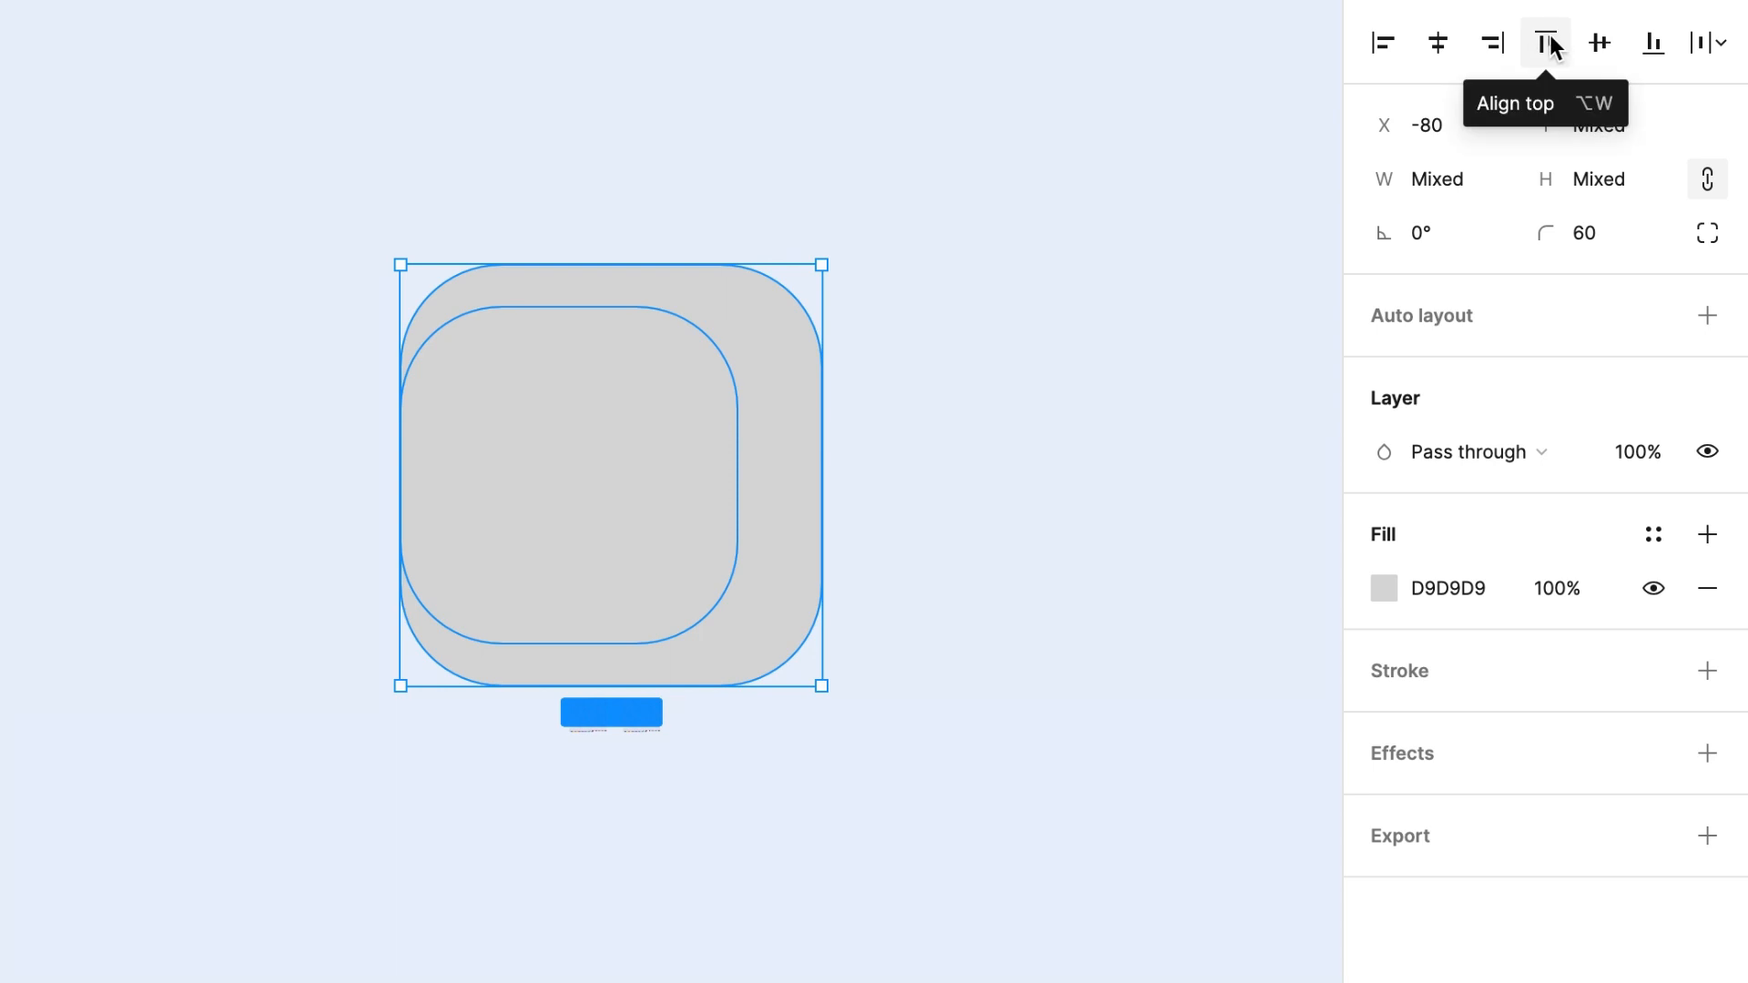
- Centre the two rounded squares horizontally and give the inner one a white FFFFFF inside stroke of 7
{"action": "left_click", "coordinate": [1434, 42]}
{"action": "left_click", "coordinate": [671, 530]}
{"action": "left_click", "coordinate": [1707, 588]}
{"action": "left_click", "coordinate": [1384, 642]}
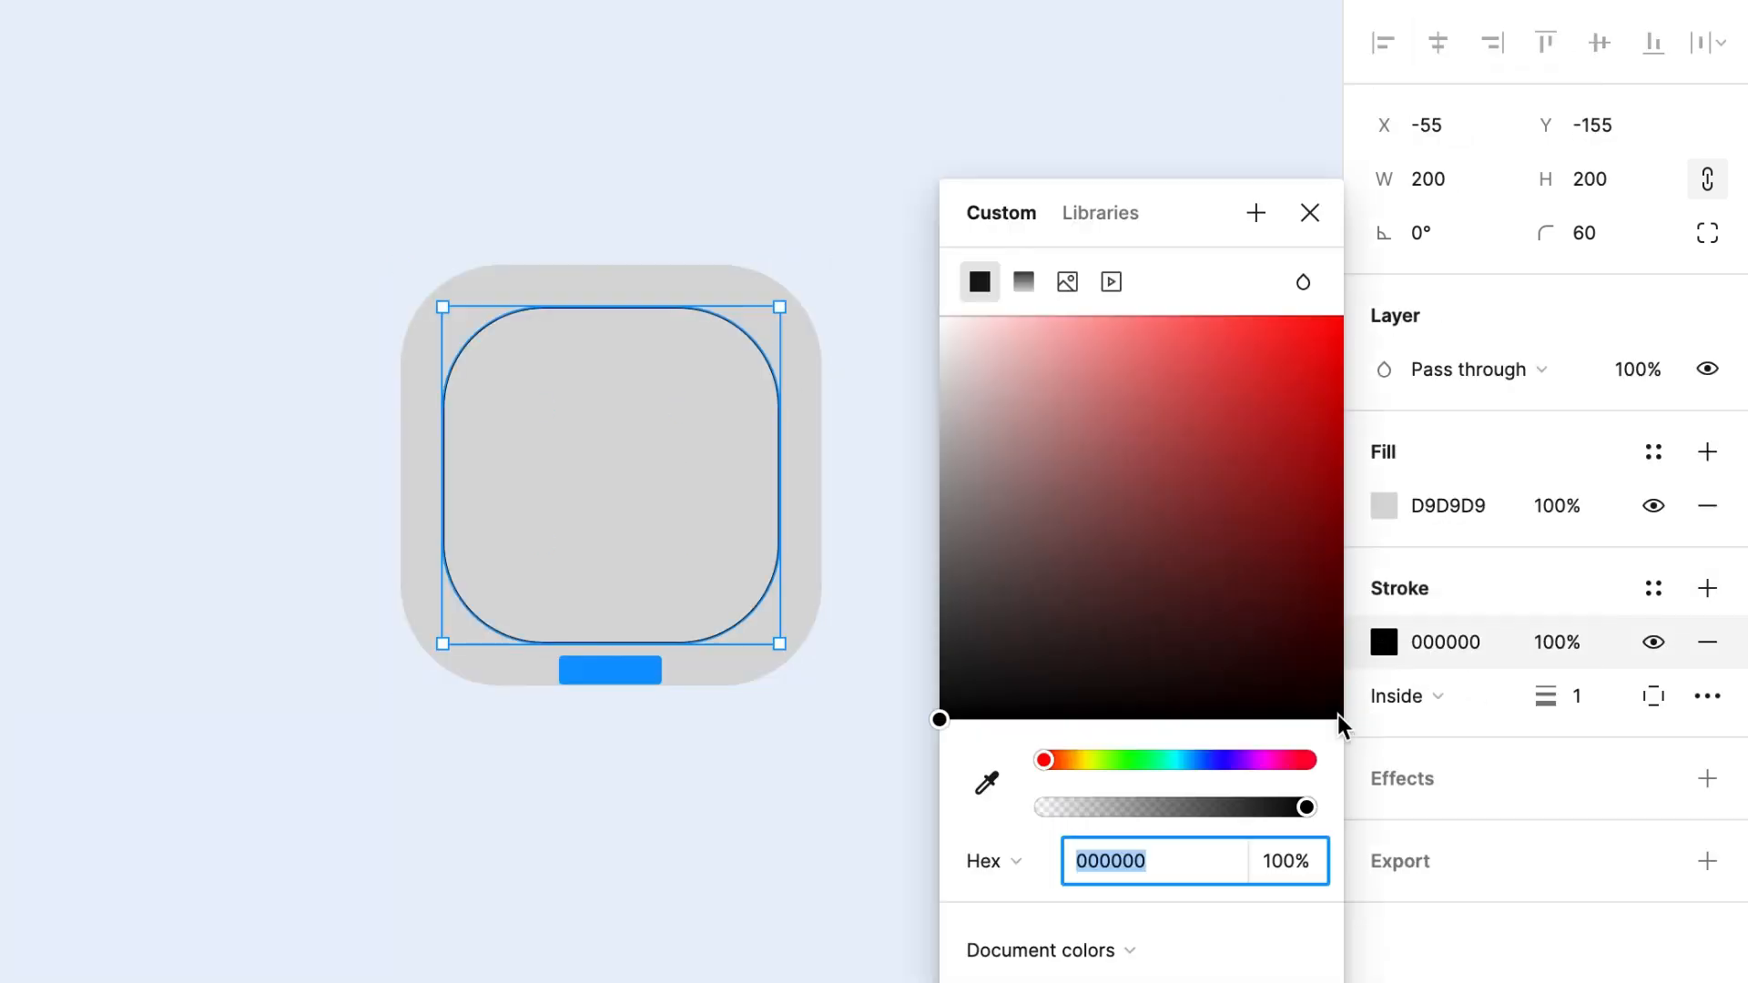
{"action": "type", "text": "FFFFFF"}
{"action": "left_click", "coordinate": [1576, 696]}
{"action": "type", "text": "7"}
{"action": "key", "text": "Return"}
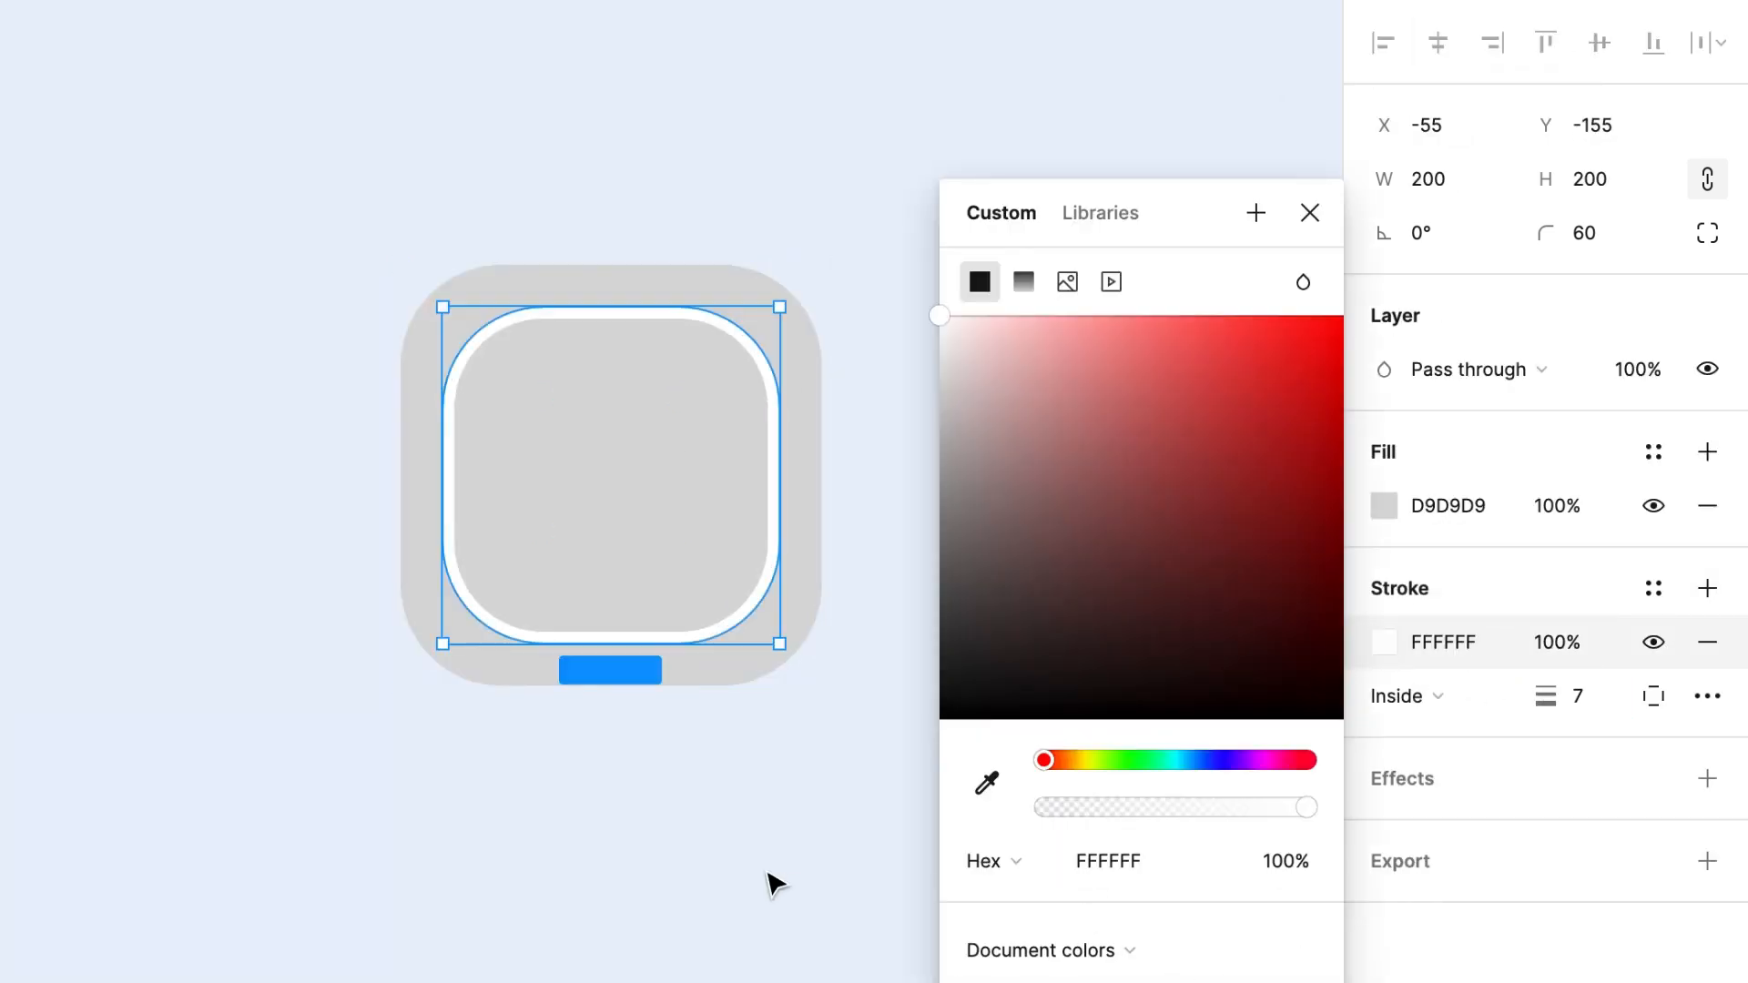
- Resize the outer rounded square to 260 × 260 and centre both squares on each other horizontally and vertically
{"action": "left_click", "coordinate": [717, 687]}
{"action": "left_click", "coordinate": [1576, 188]}
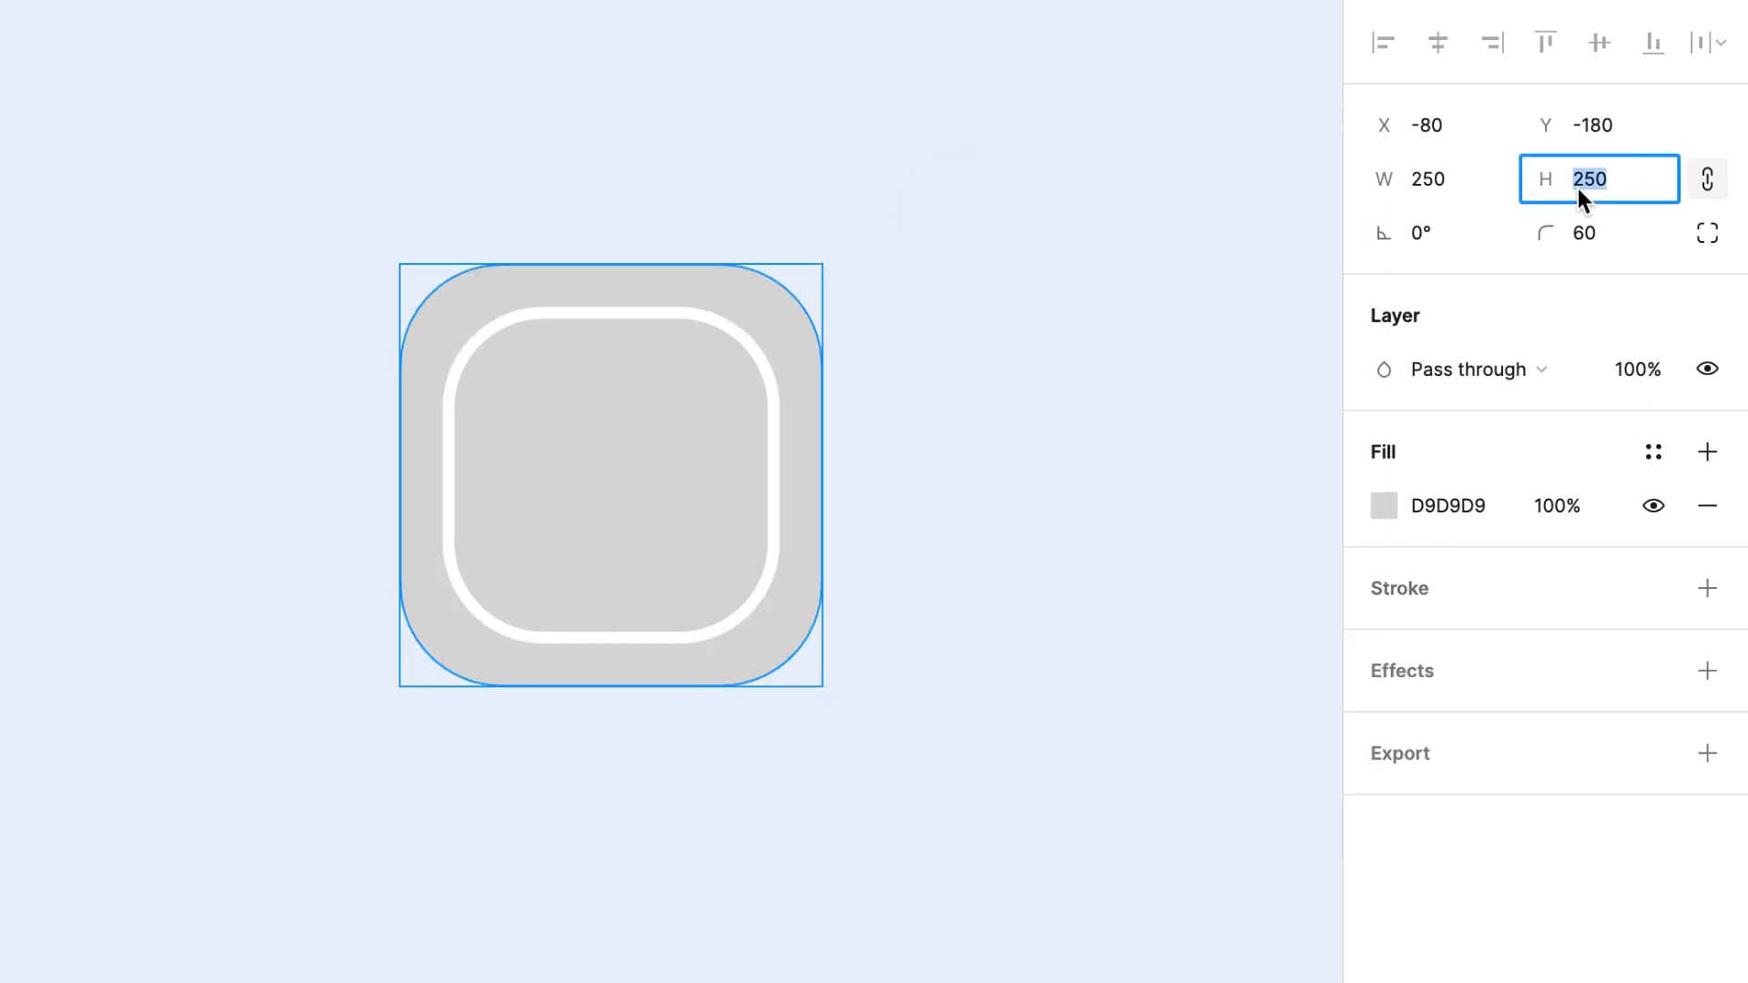
{"action": "type", "text": "260"}
{"action": "key", "text": "Return"}
{"action": "key", "text": "super+a"}
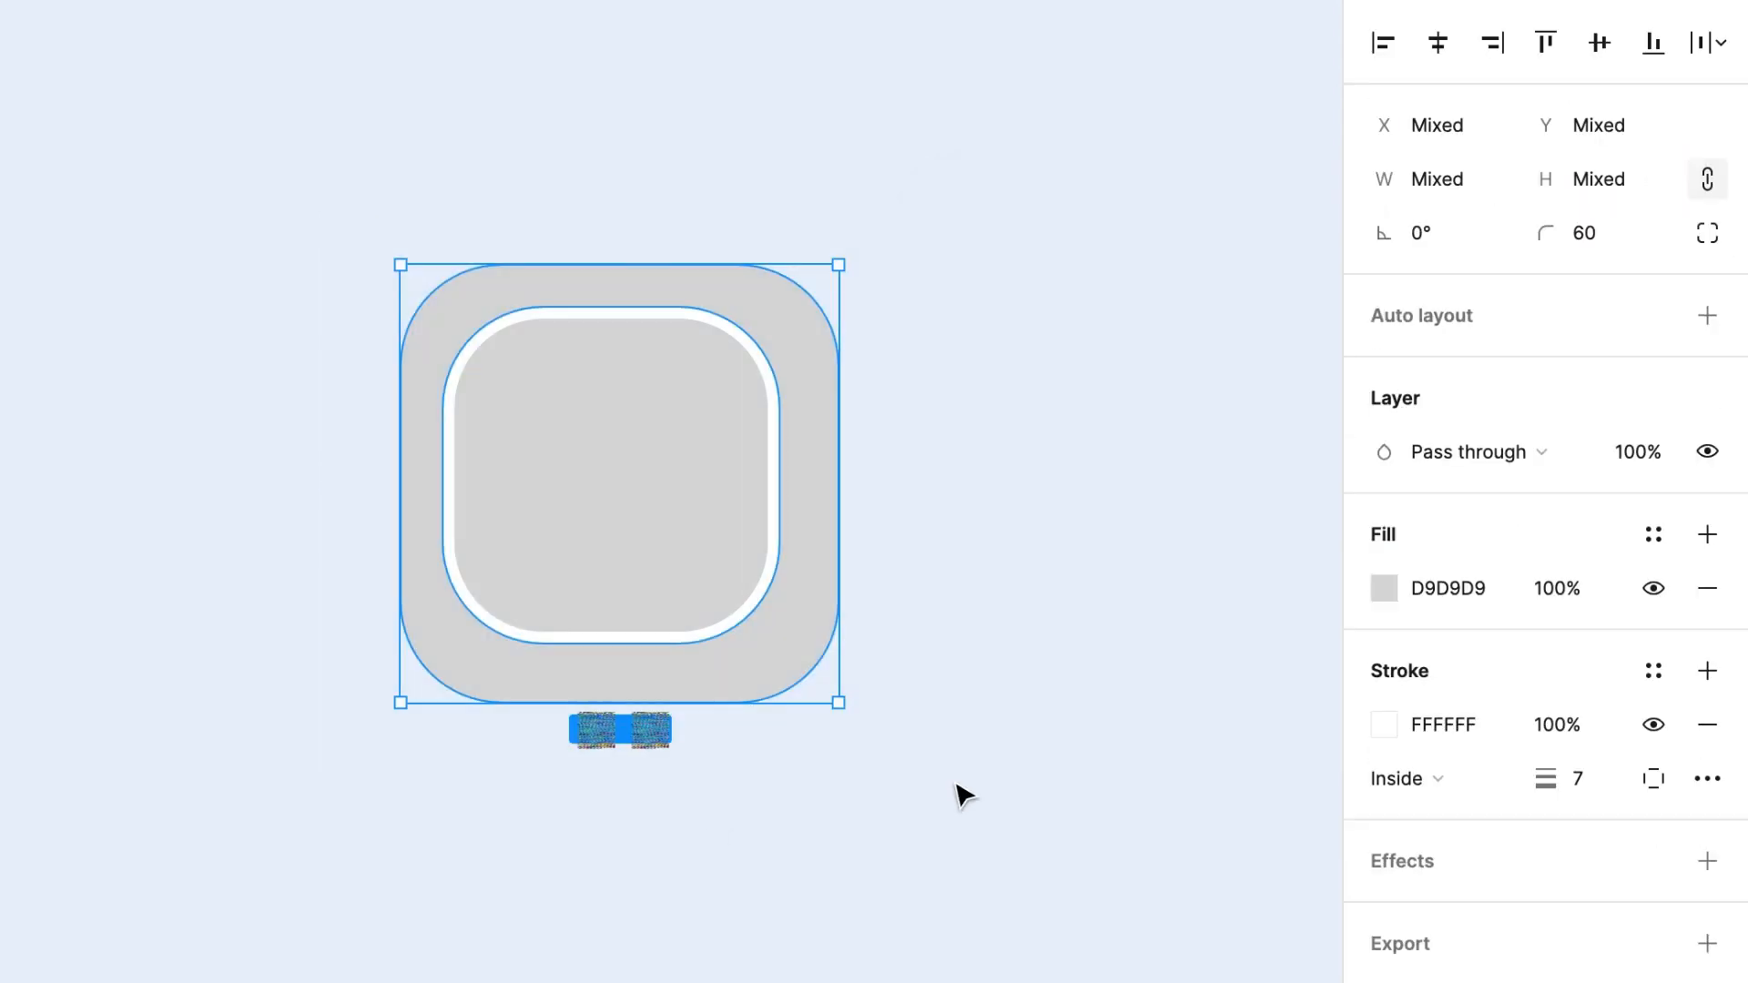
{"action": "left_click", "coordinate": [1437, 43]}
{"action": "left_click", "coordinate": [1599, 42]}
{"action": "left_click", "coordinate": [823, 823]}
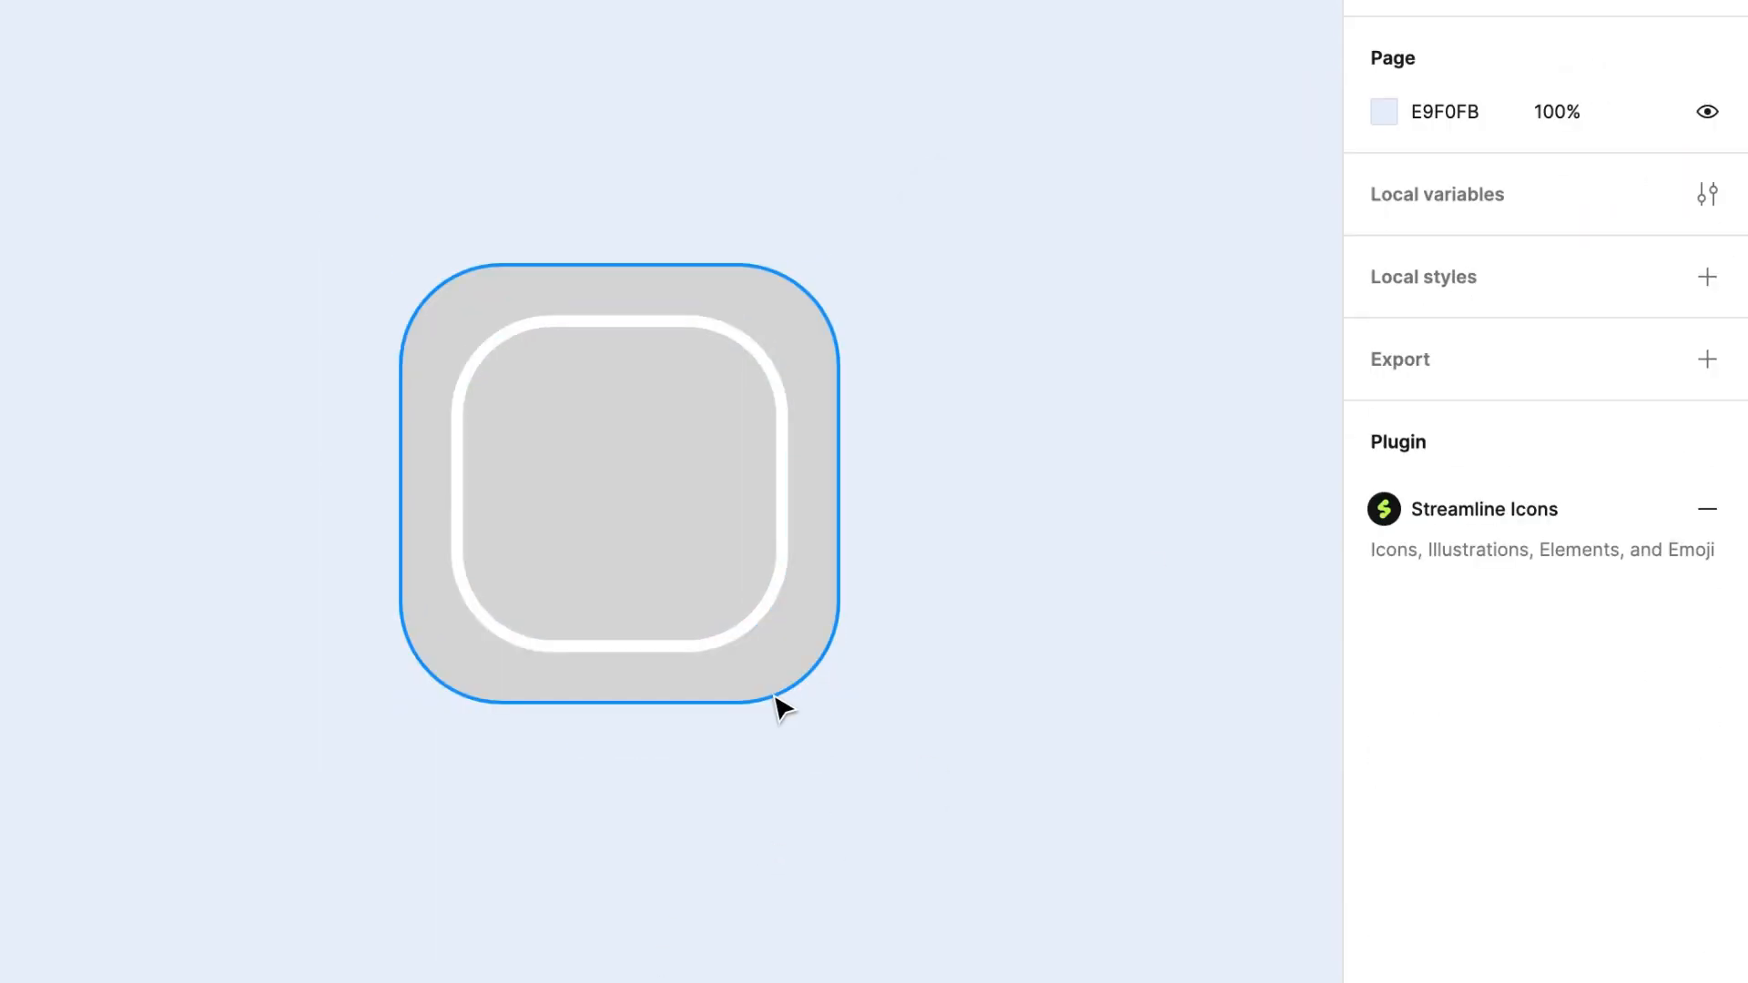
- Set the corner radius of the inner white-outlined square to 50
{"action": "left_click", "coordinate": [733, 637]}
{"action": "left_click", "coordinate": [1588, 245]}
{"action": "type", "text": "50"}
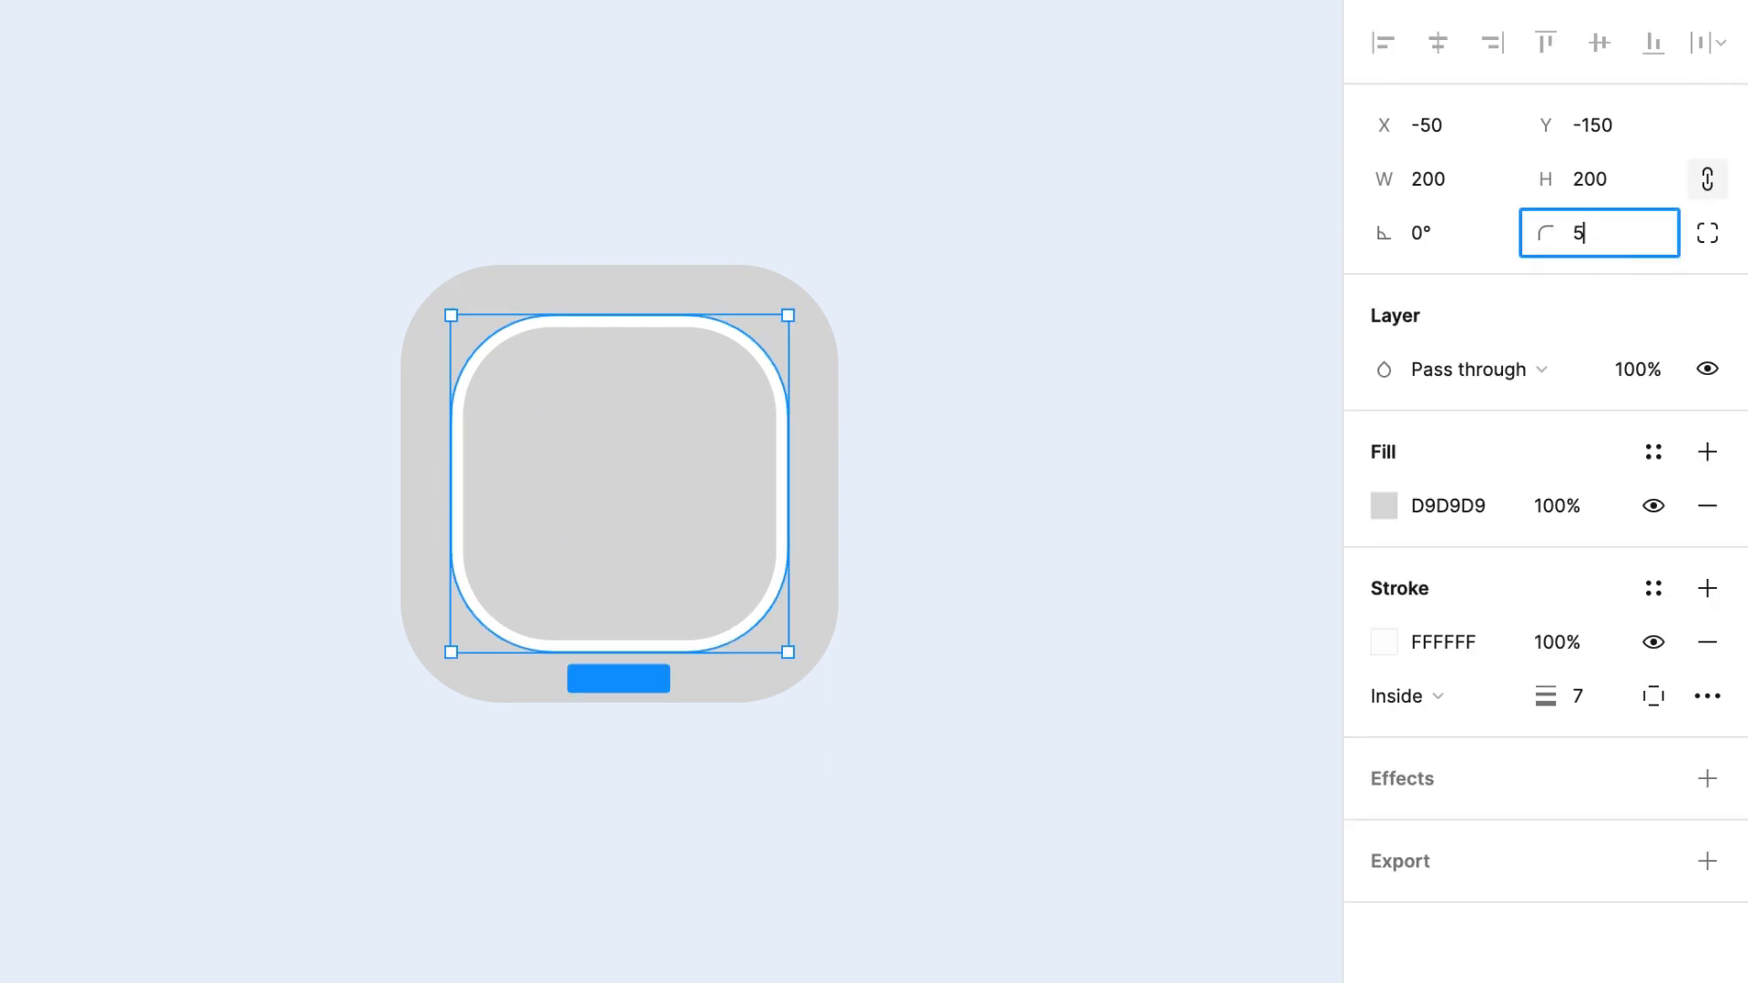
{"action": "key", "text": "Return"}
{"action": "left_click", "coordinate": [640, 797]}
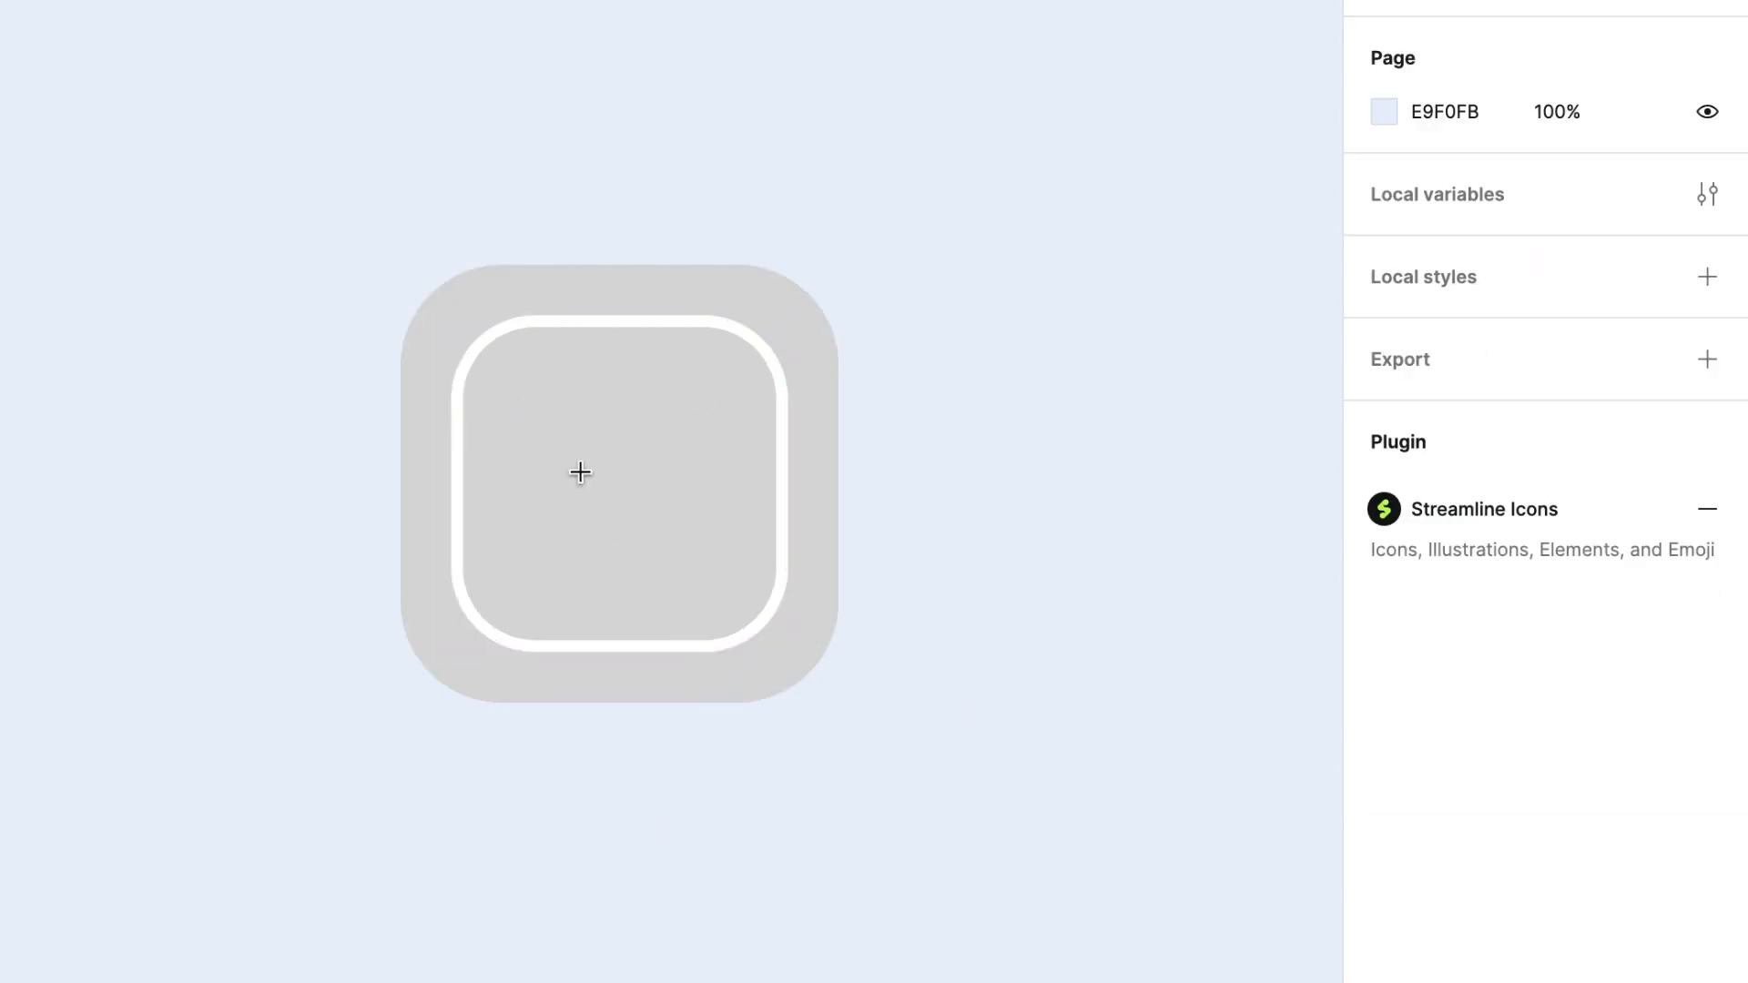
- Draw a circle in the middle of the inner square with locked proportions and a size of 80 × 80
{"action": "left_click_drag", "start_coordinate": [562, 429], "coordinate": [674, 548]}
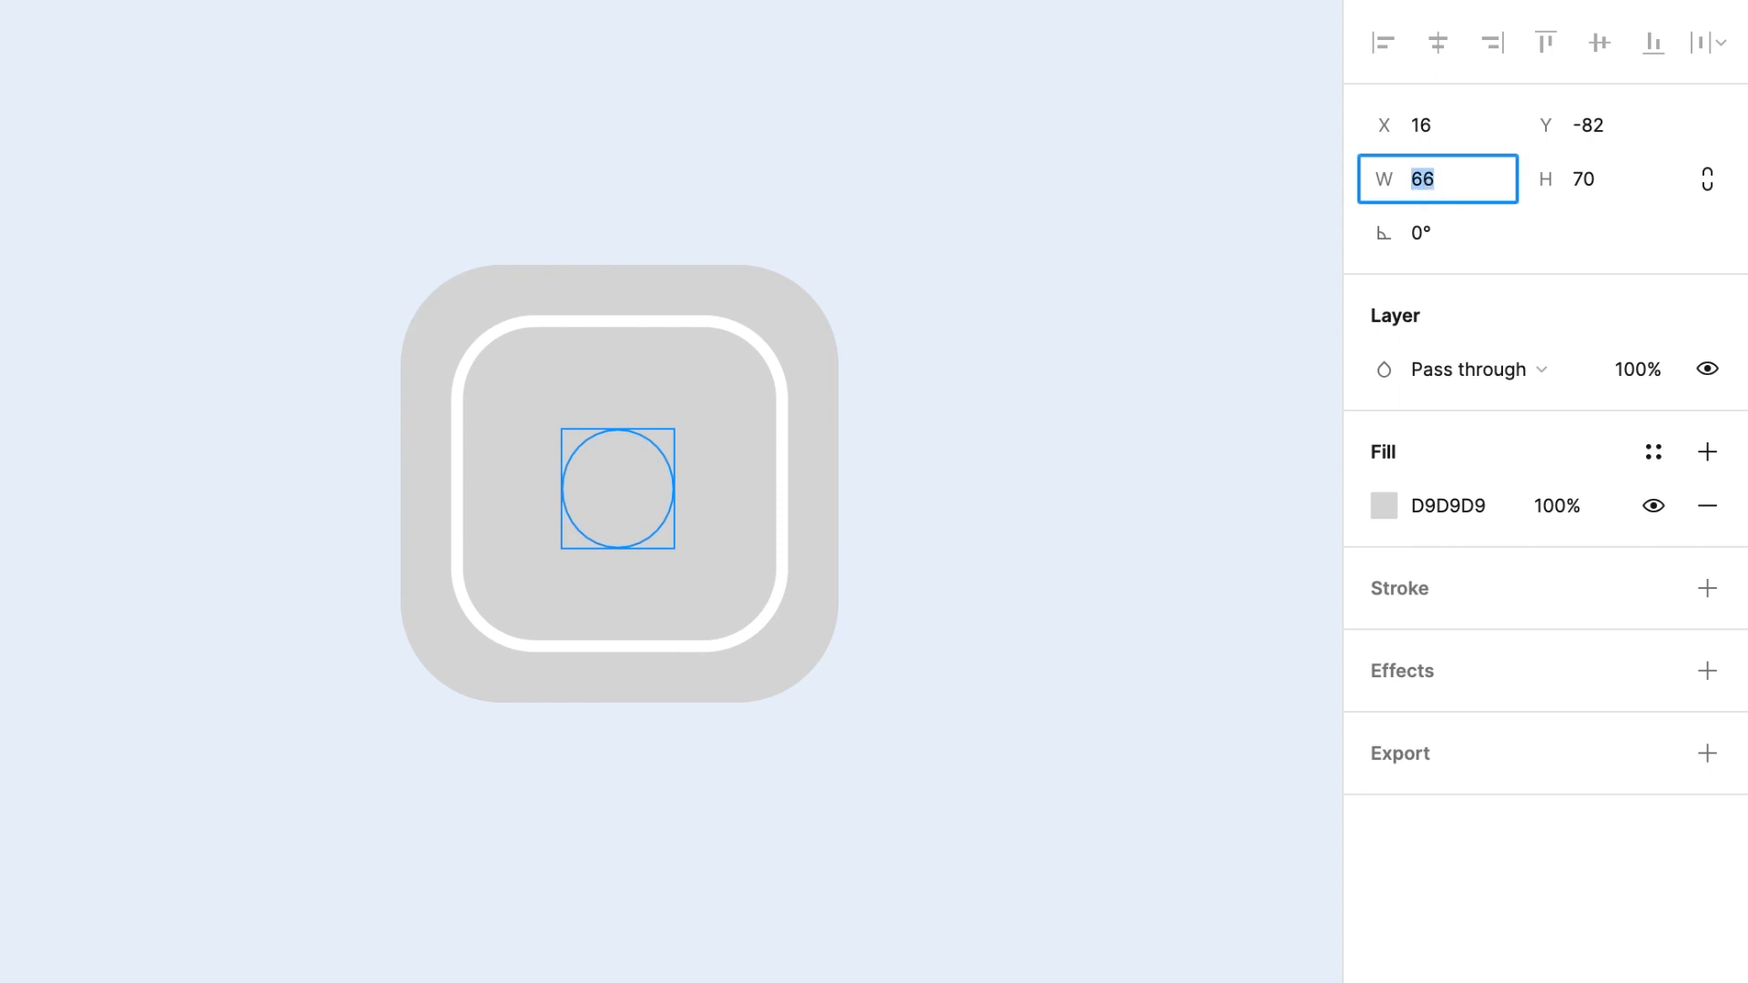
{"action": "type", "text": "70"}
{"action": "key", "text": "Return"}
{"action": "left_click", "coordinate": [1707, 182]}
{"action": "left_click", "coordinate": [1580, 184]}
{"action": "type", "text": "80"}
{"action": "key", "text": "Return"}
{"action": "mouse_move", "coordinate": [656, 512]}
{"action": "left_mouse_down"}
{"action": "mouse_move", "coordinate": [625, 488]}
{"action": "mouse_move", "coordinate": [652, 500]}
{"action": "left_mouse_up"}
- Give the circle a white FFFFFF inside stroke with a thickness of 7
{"action": "left_click", "coordinate": [1707, 588]}
{"action": "left_click", "coordinate": [1384, 641]}
{"action": "left_click", "coordinate": [1193, 868]}
{"action": "type", "text": "FFFFFF"}
{"action": "key", "text": "Return"}
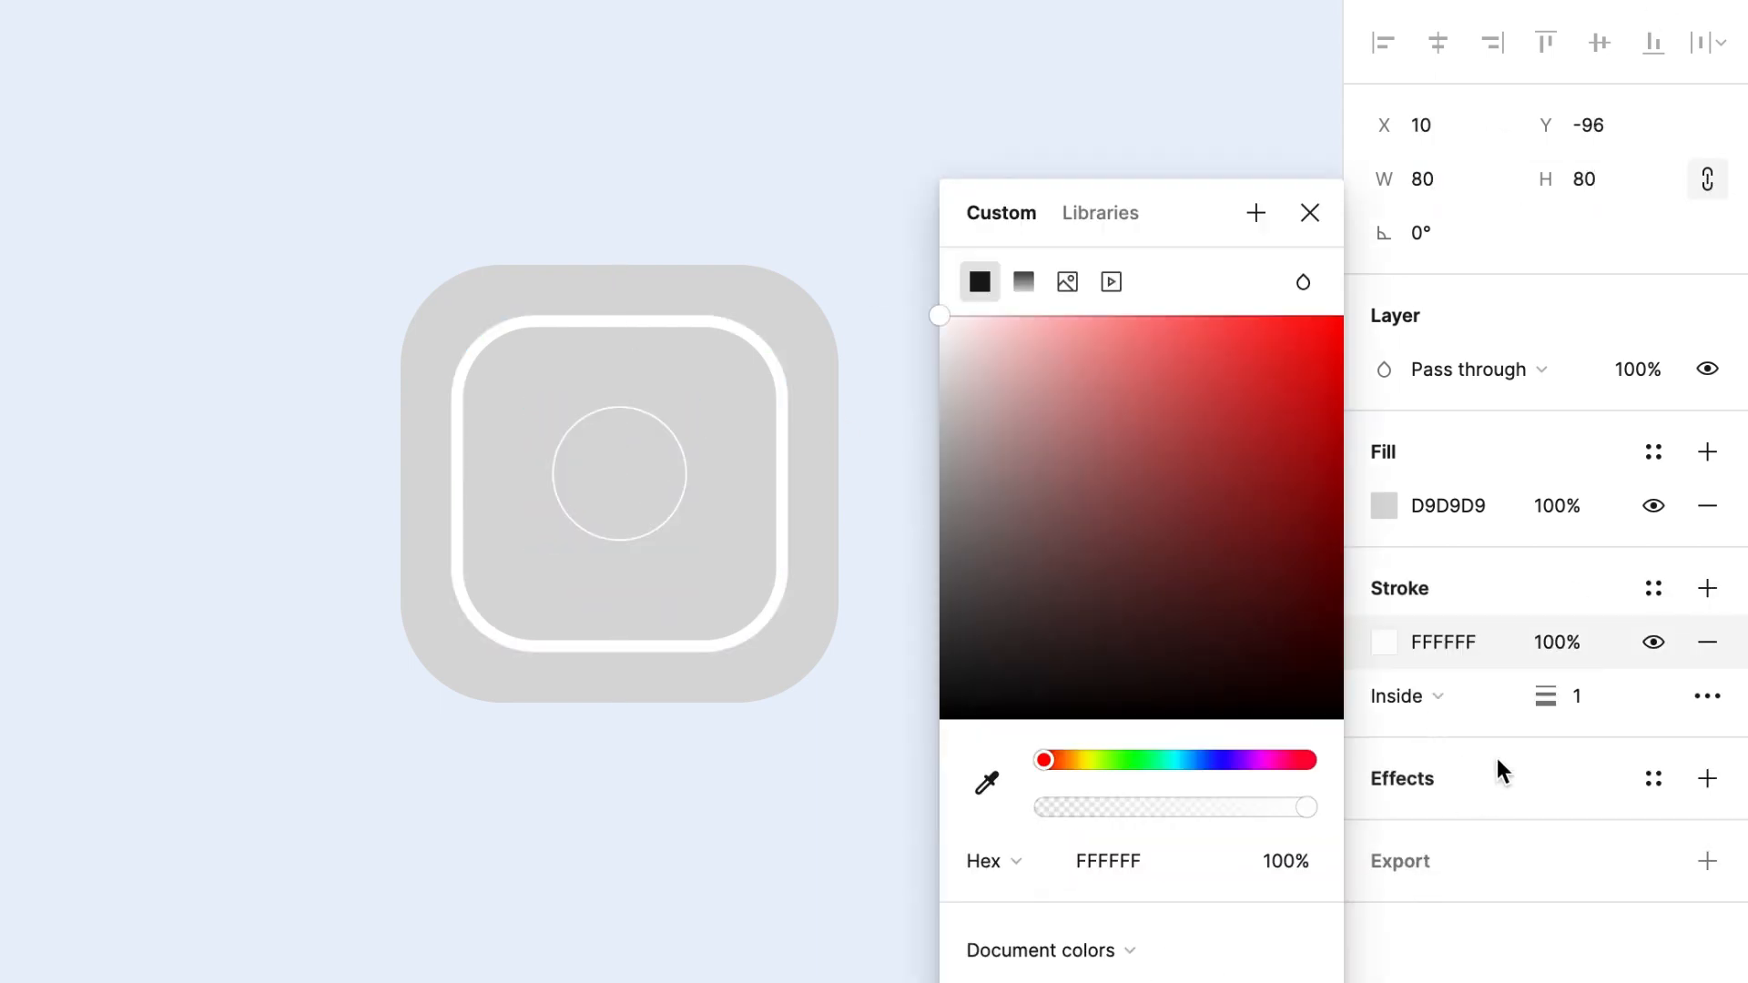
{"action": "left_click_drag", "start_coordinate": [1529, 696], "coordinate": [1540, 696]}
{"action": "left_click", "coordinate": [1581, 698]}
{"action": "type", "text": "7"}
{"action": "key", "text": "Return"}
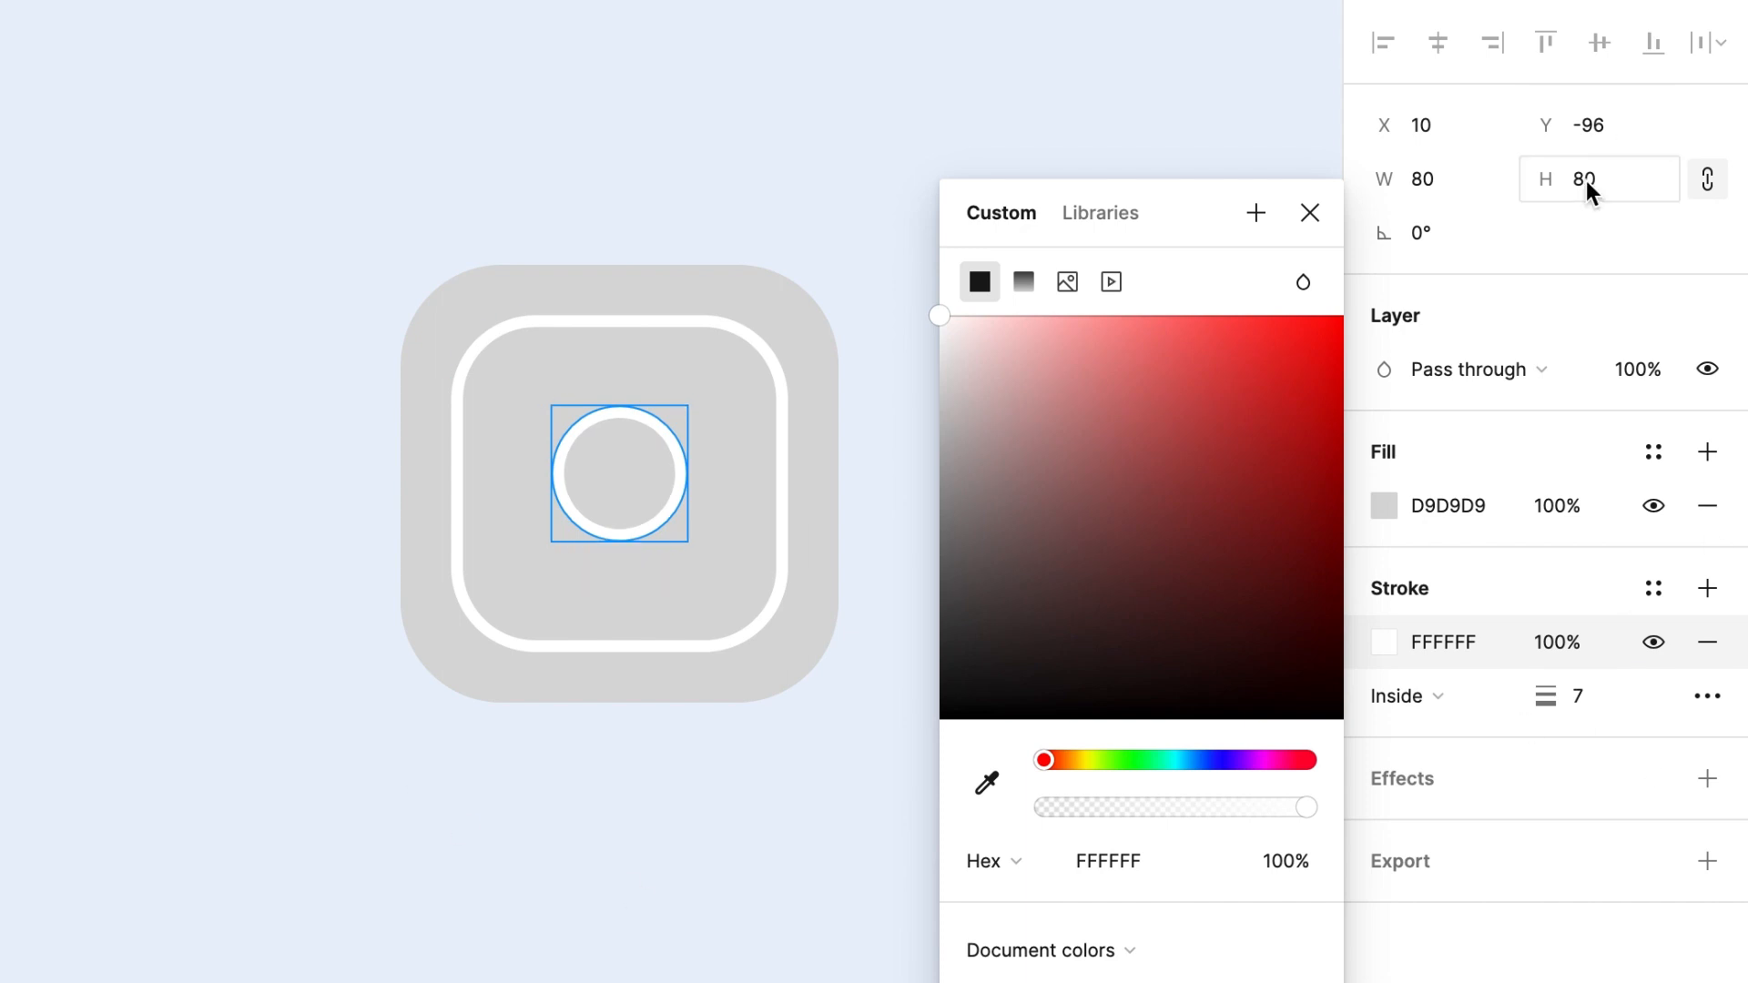
- Enlarge the circle to 90 × 90 and centre all three shapes on each other horizontally and vertically
{"action": "key", "text": "Return"}
{"action": "left_click", "coordinate": [333, 291]}
{"action": "left_click_drag", "start_coordinate": [333, 292], "coordinate": [819, 673]}
{"action": "left_click", "coordinate": [1437, 43]}
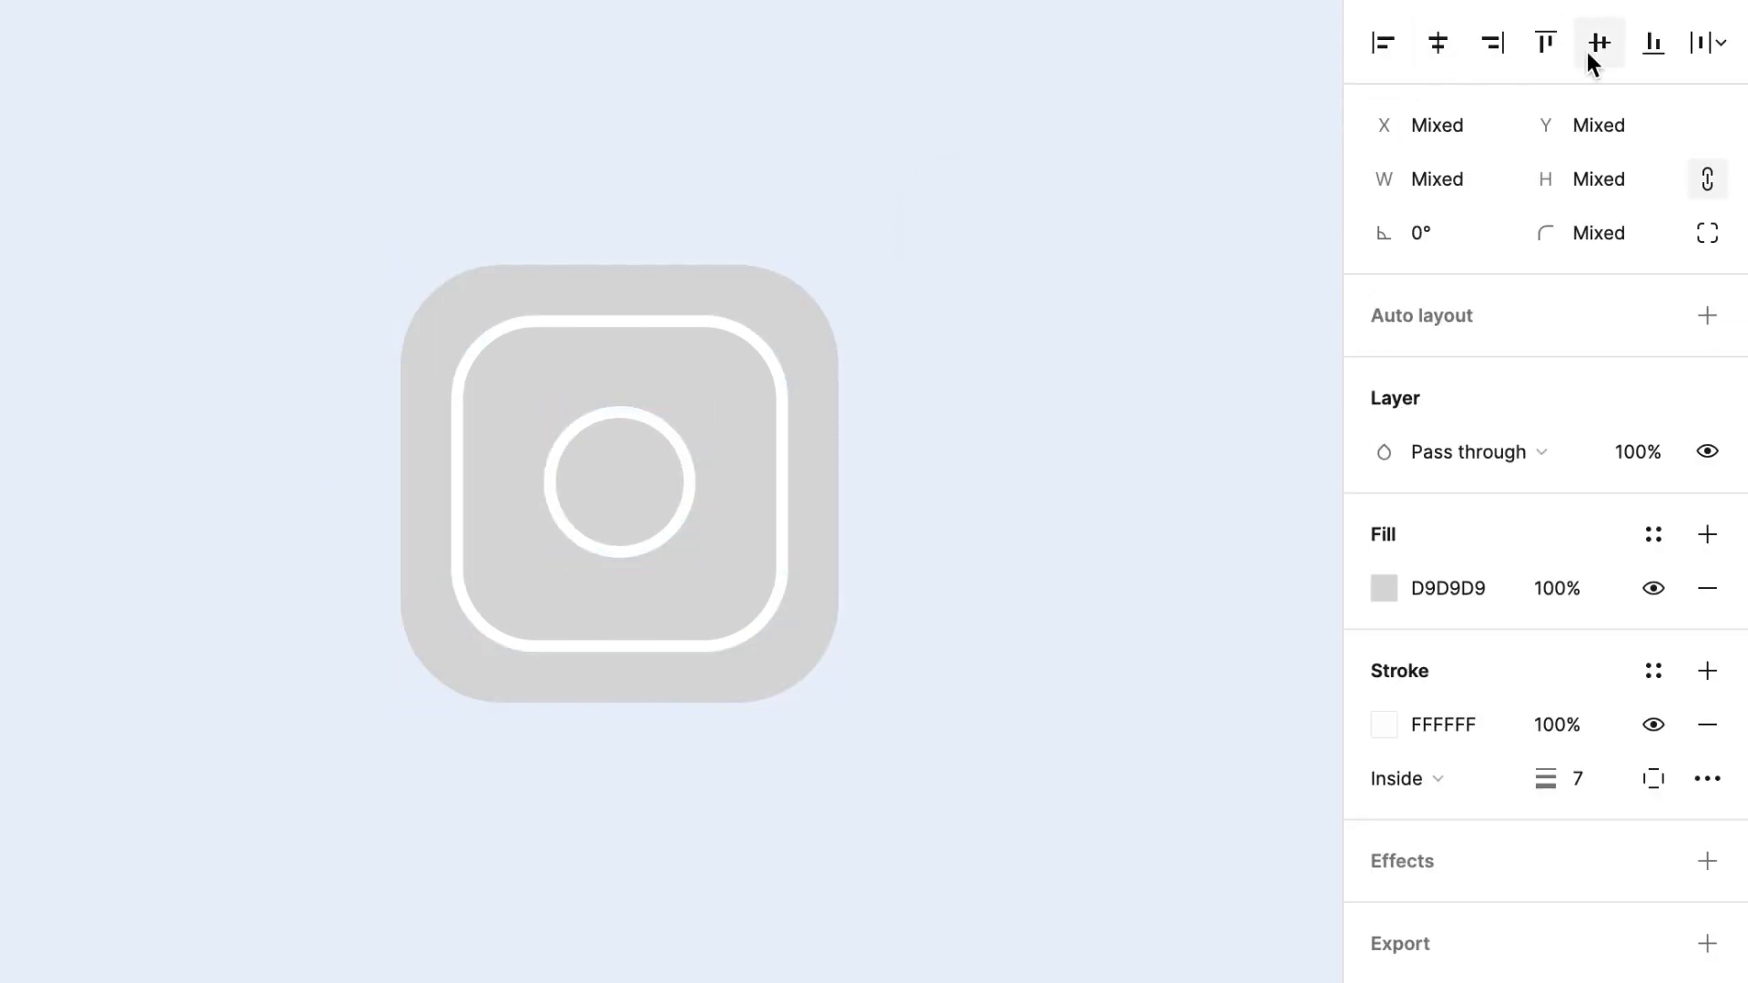
{"action": "left_click", "coordinate": [1599, 43]}
{"action": "left_click", "coordinate": [663, 927]}
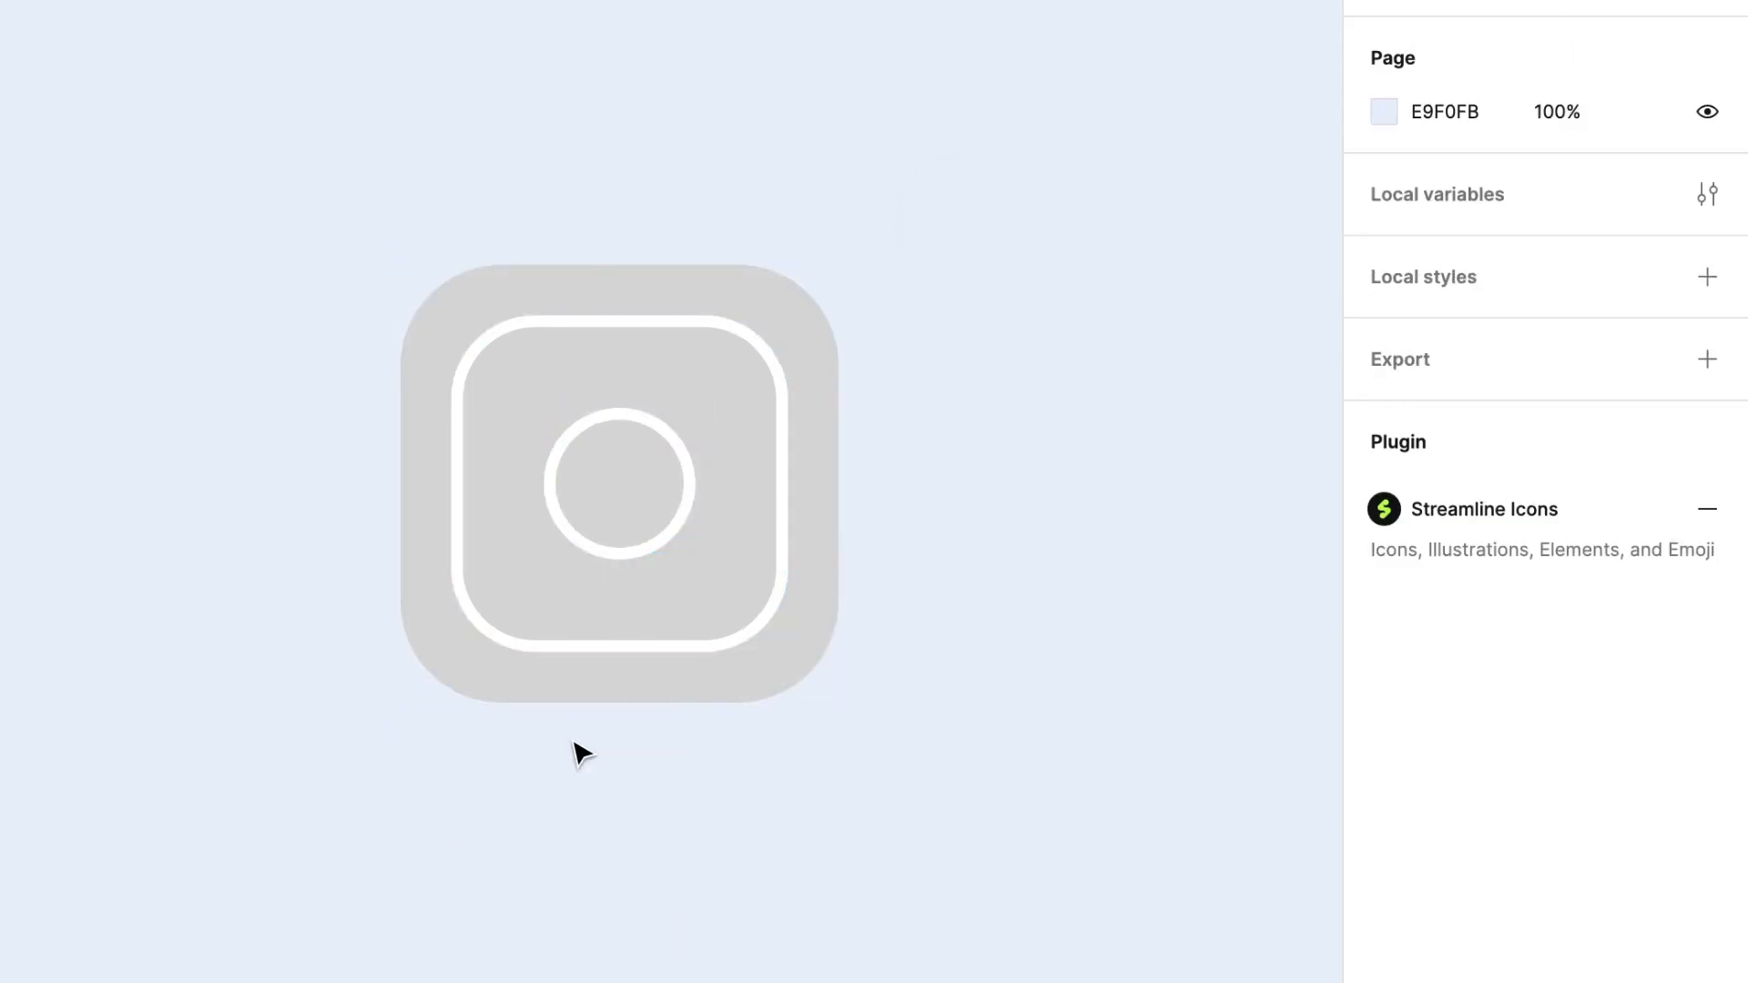
- Remove the grey fill from the inner rounded square and from the circle
{"action": "left_click", "coordinate": [601, 635]}
{"action": "left_click", "coordinate": [1708, 506]}
{"action": "left_click", "coordinate": [648, 524]}
{"action": "left_click", "coordinate": [1708, 506]}
{"action": "left_click", "coordinate": [674, 921]}
- Change the outer square's fill to a linear gradient and set its first stop to purple 9C09E0
{"action": "left_click", "coordinate": [705, 675]}
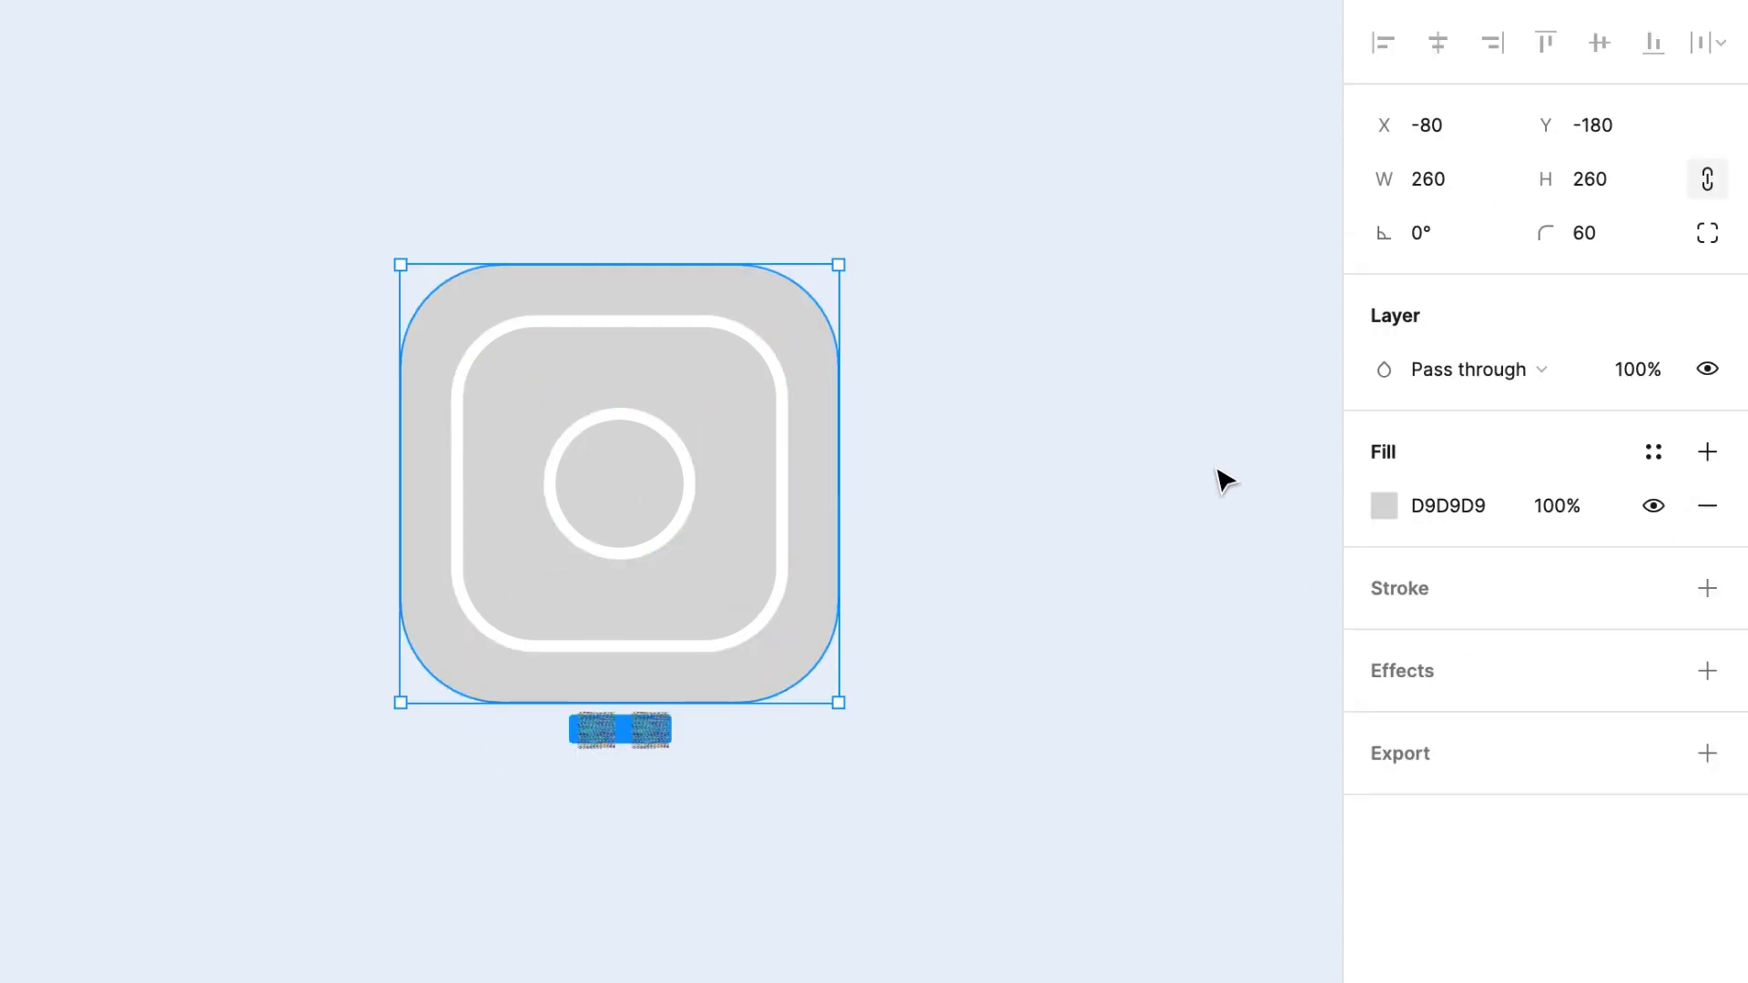
{"action": "left_click", "coordinate": [1384, 508]}
{"action": "left_click", "coordinate": [1023, 281]}
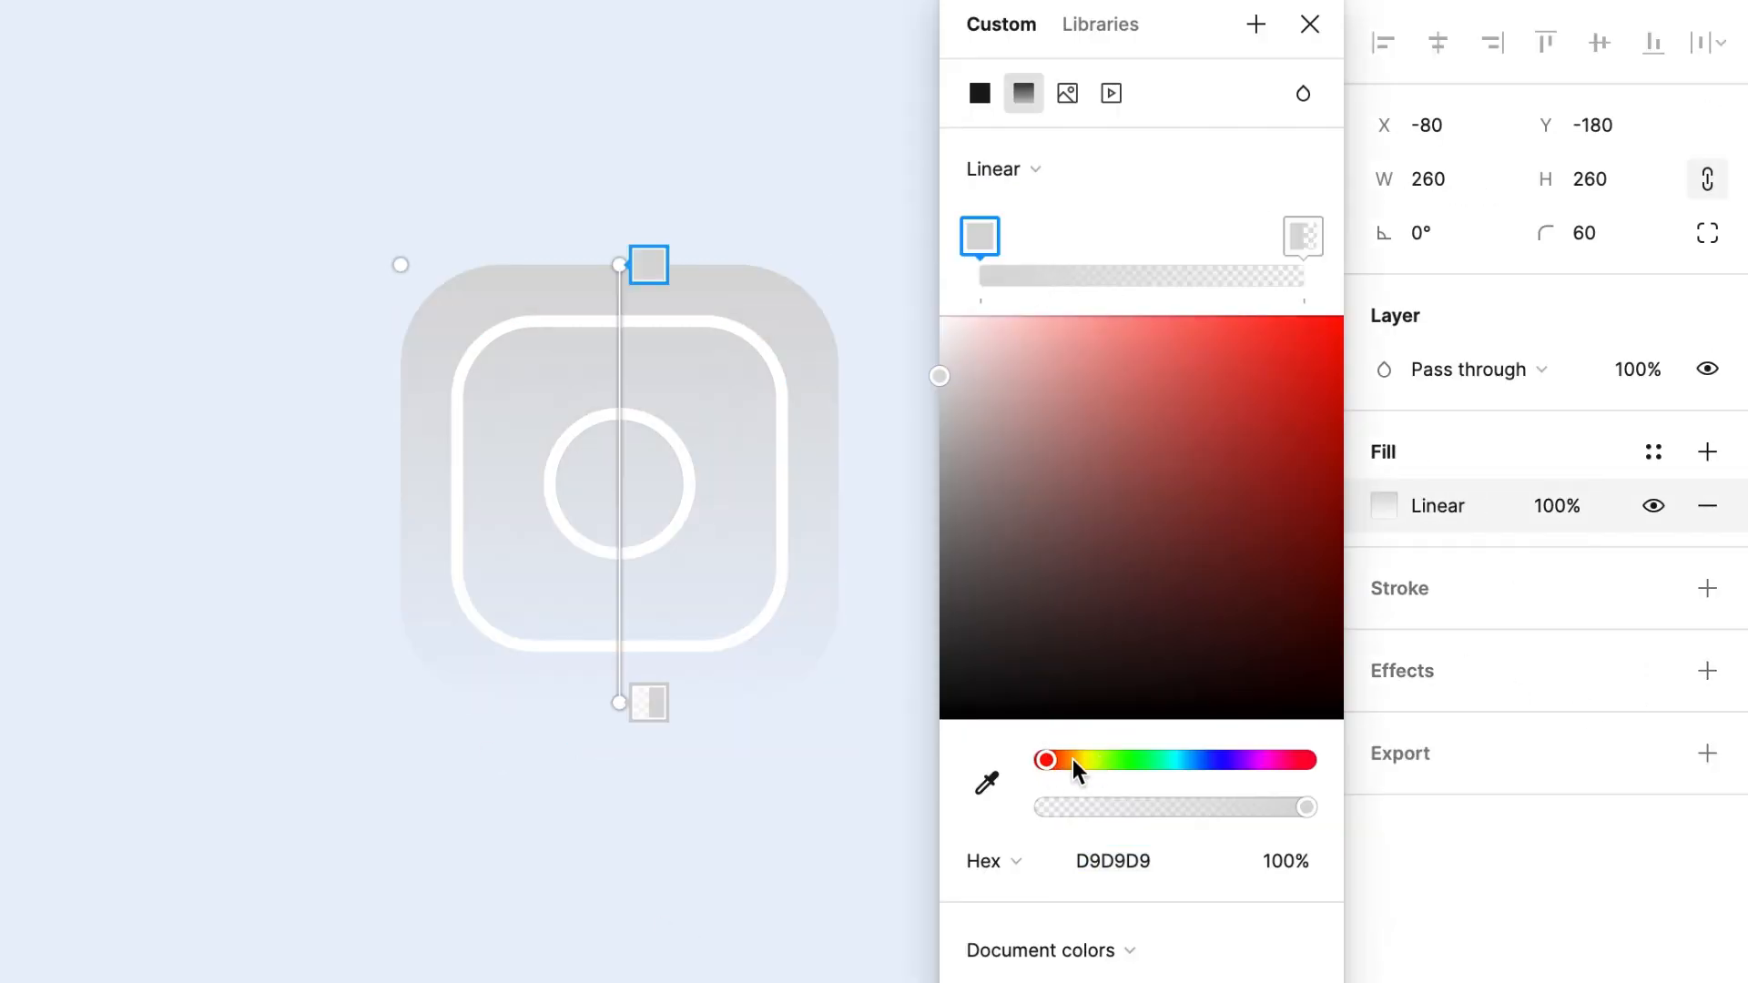
{"action": "left_click_drag", "start_coordinate": [1073, 759], "coordinate": [1247, 761]}
{"action": "left_click_drag", "start_coordinate": [939, 377], "coordinate": [1319, 355]}
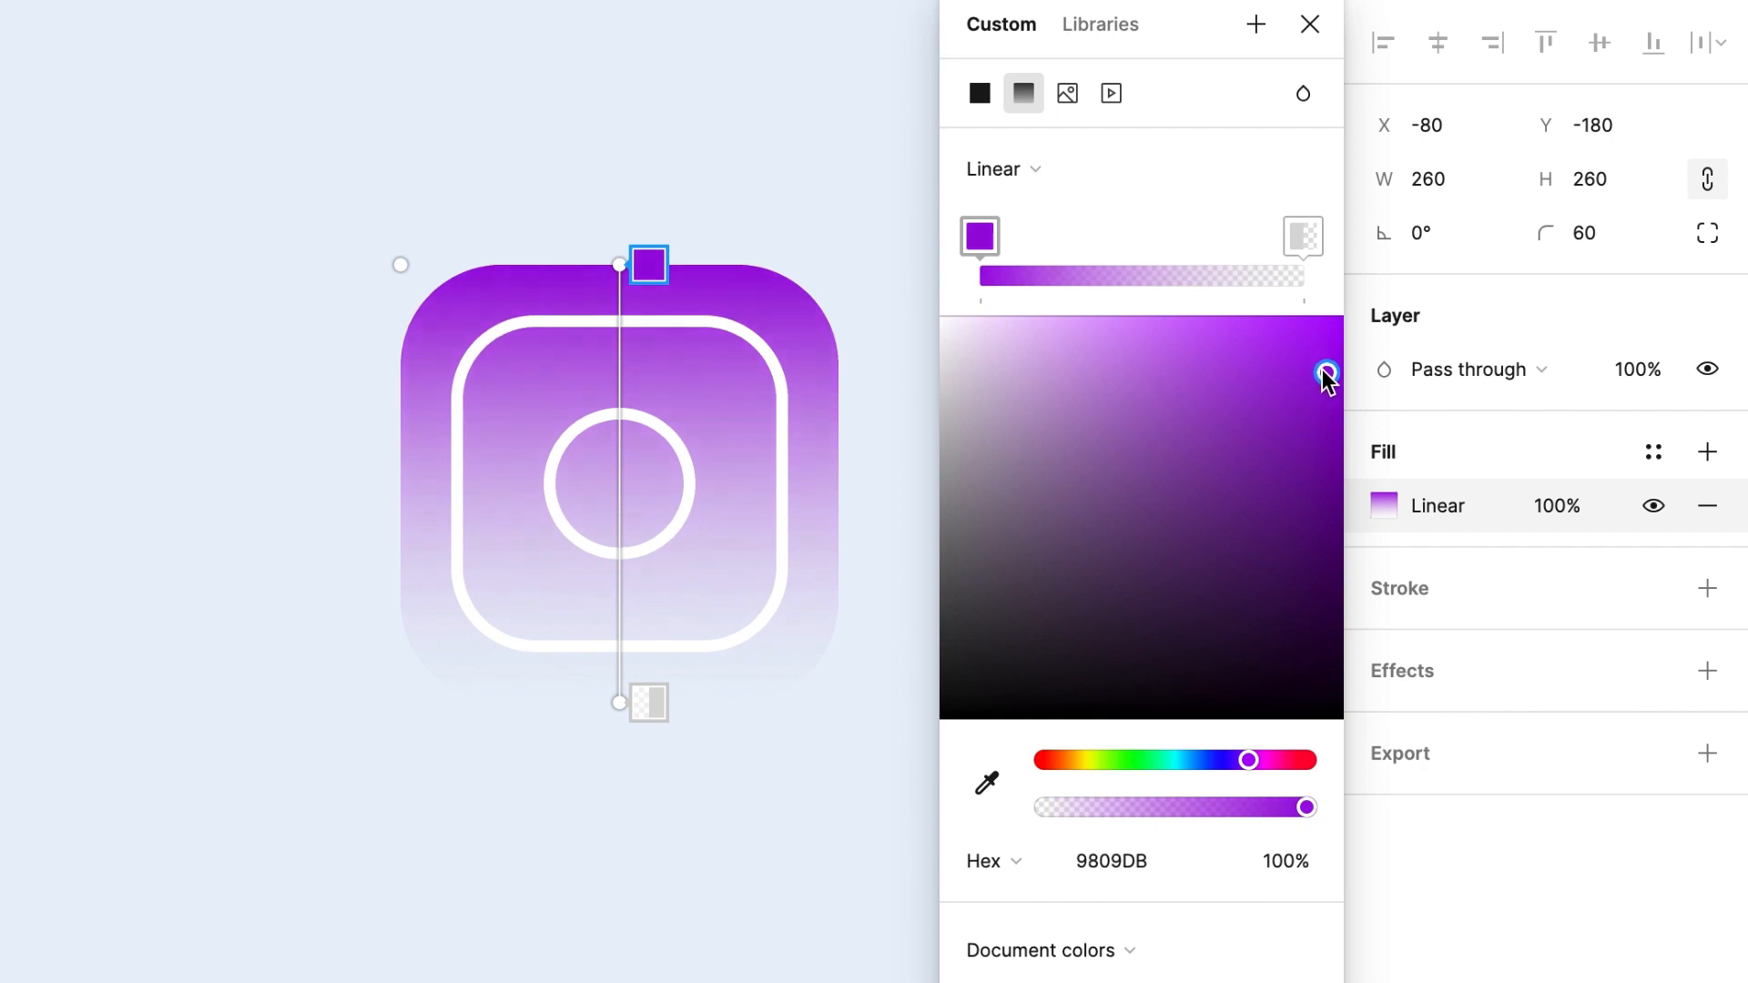
- Move the second gradient stop to about 20% and make it pink F928A5 at 100% opacity
{"action": "left_click_drag", "start_coordinate": [1302, 236], "coordinate": [1047, 236]}
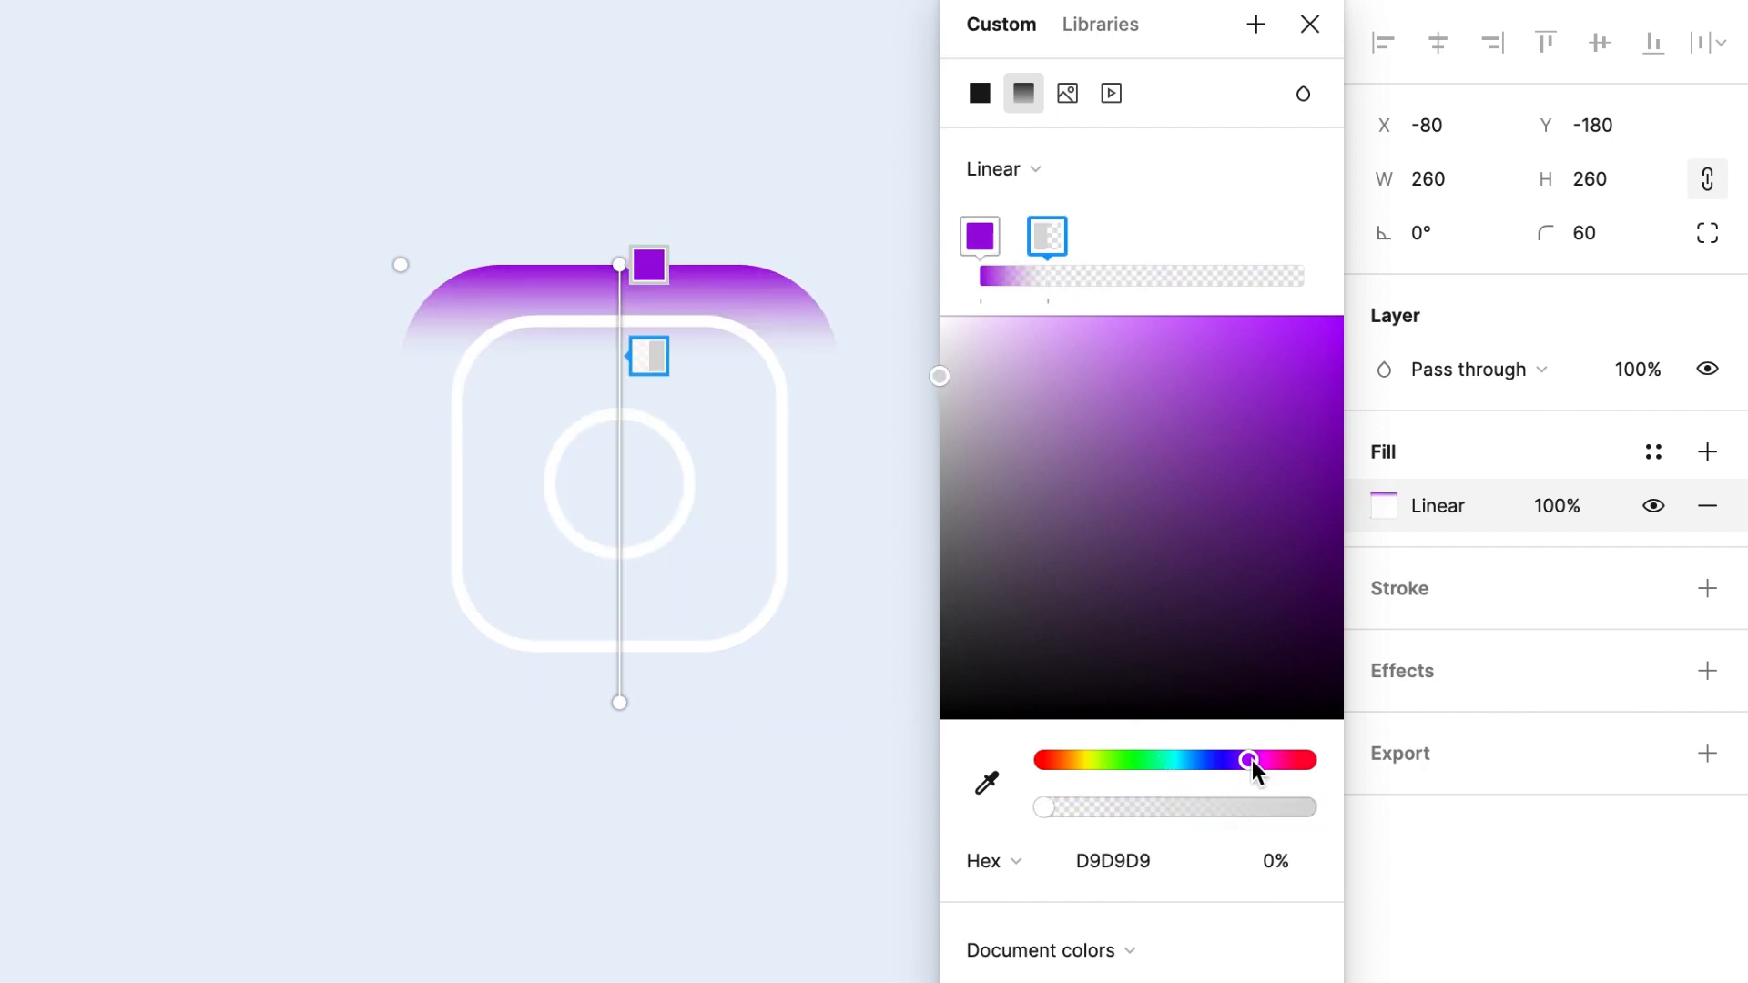
{"action": "left_click_drag", "start_coordinate": [1251, 761], "coordinate": [1280, 760]}
{"action": "left_click_drag", "start_coordinate": [1049, 809], "coordinate": [1275, 808]}
{"action": "left_click_drag", "start_coordinate": [952, 380], "coordinate": [1280, 336]}
{"action": "left_click", "coordinate": [1304, 806]}
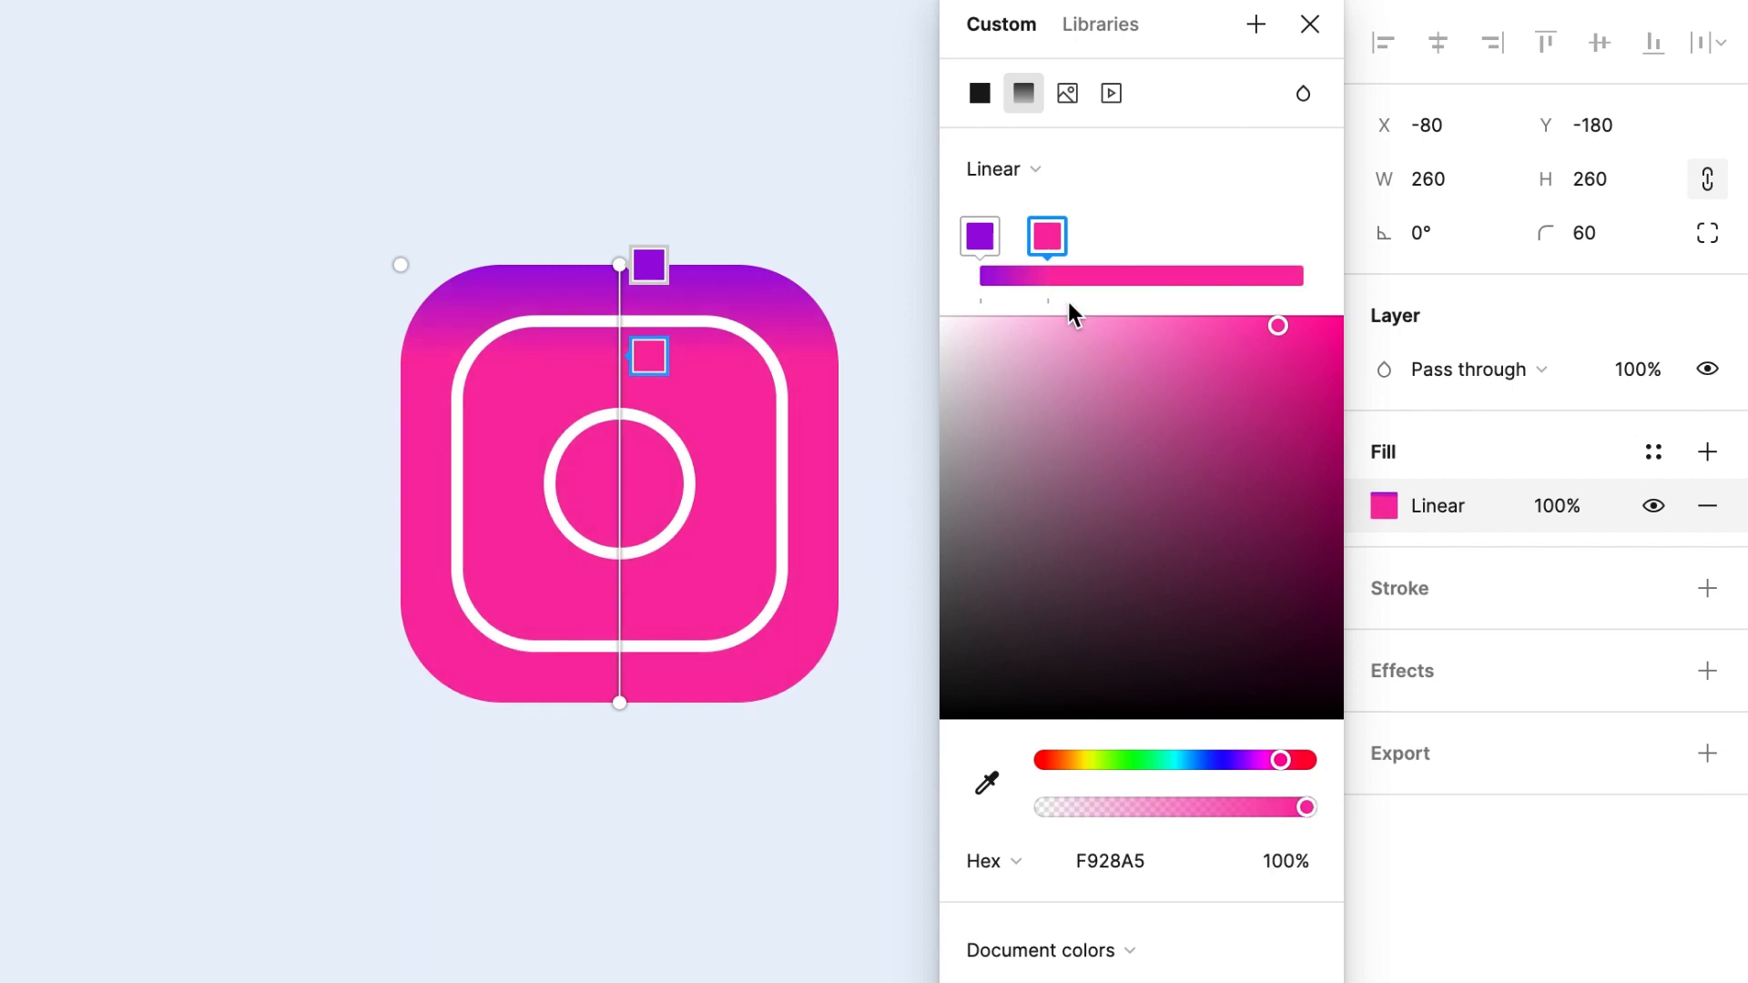
- Add a red F92828 gradient stop at about 40% and a yellow F9CB28 stop near the end
{"action": "left_click", "coordinate": [1117, 276]}
{"action": "left_click", "coordinate": [1307, 760]}
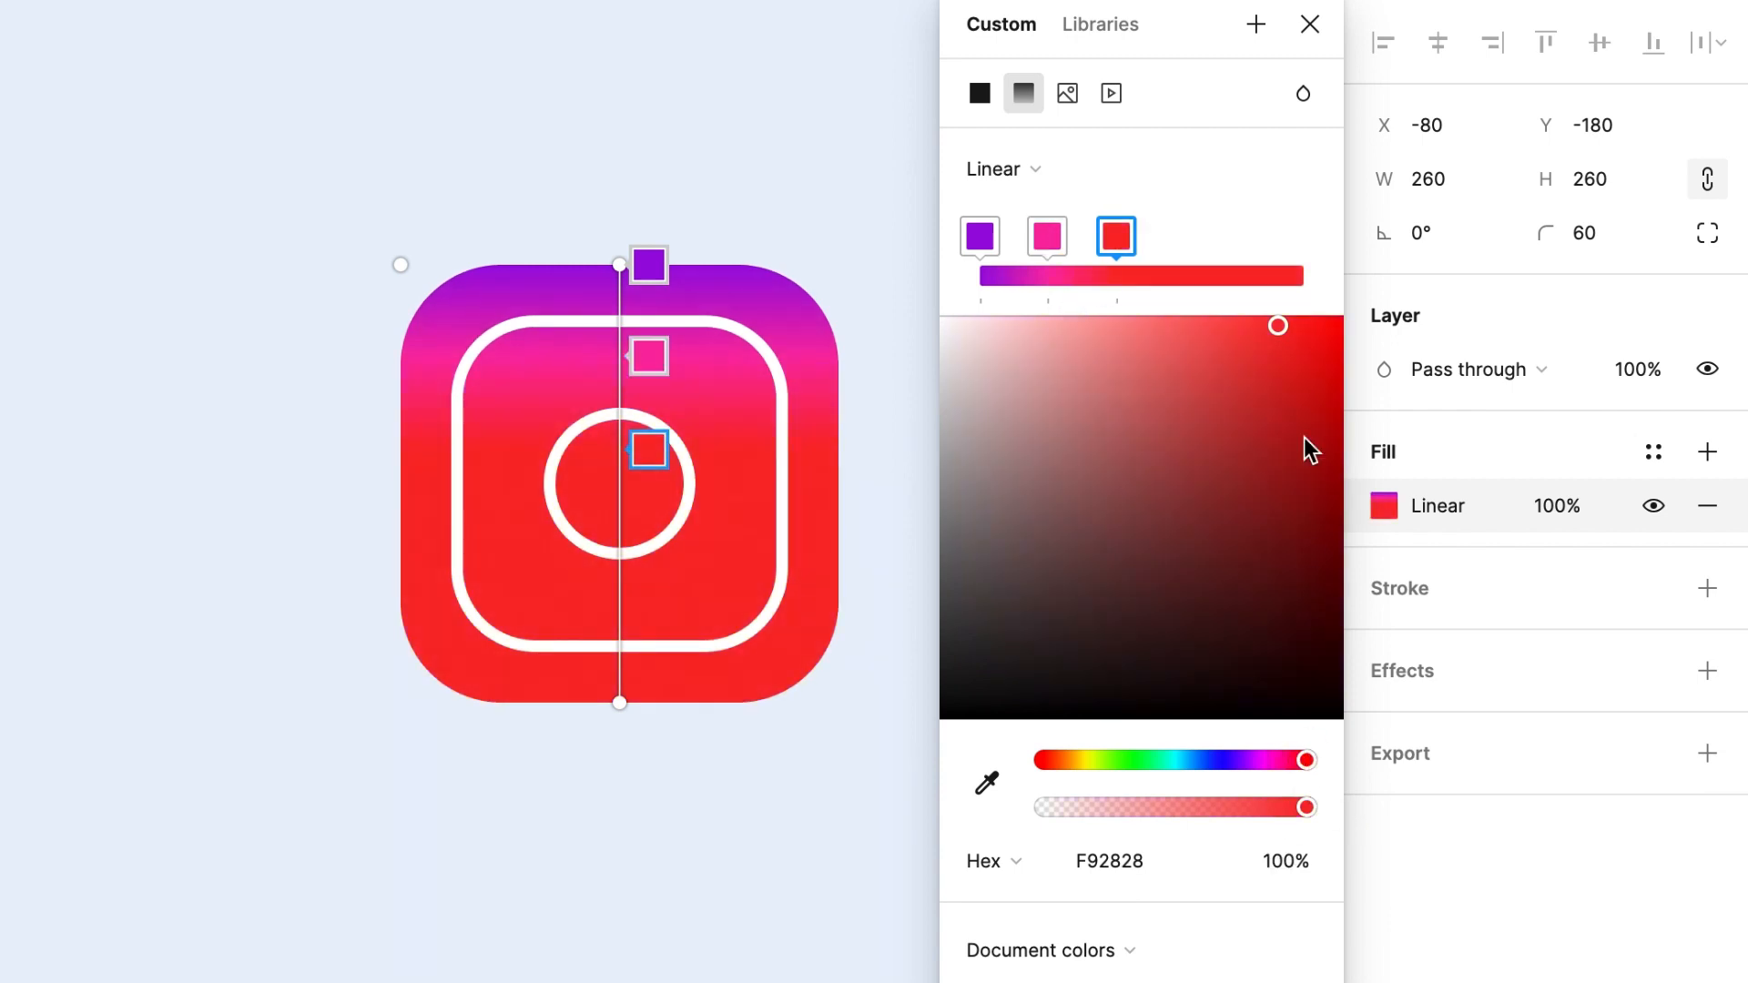
{"action": "left_click_drag", "start_coordinate": [1309, 761], "coordinate": [1079, 762]}
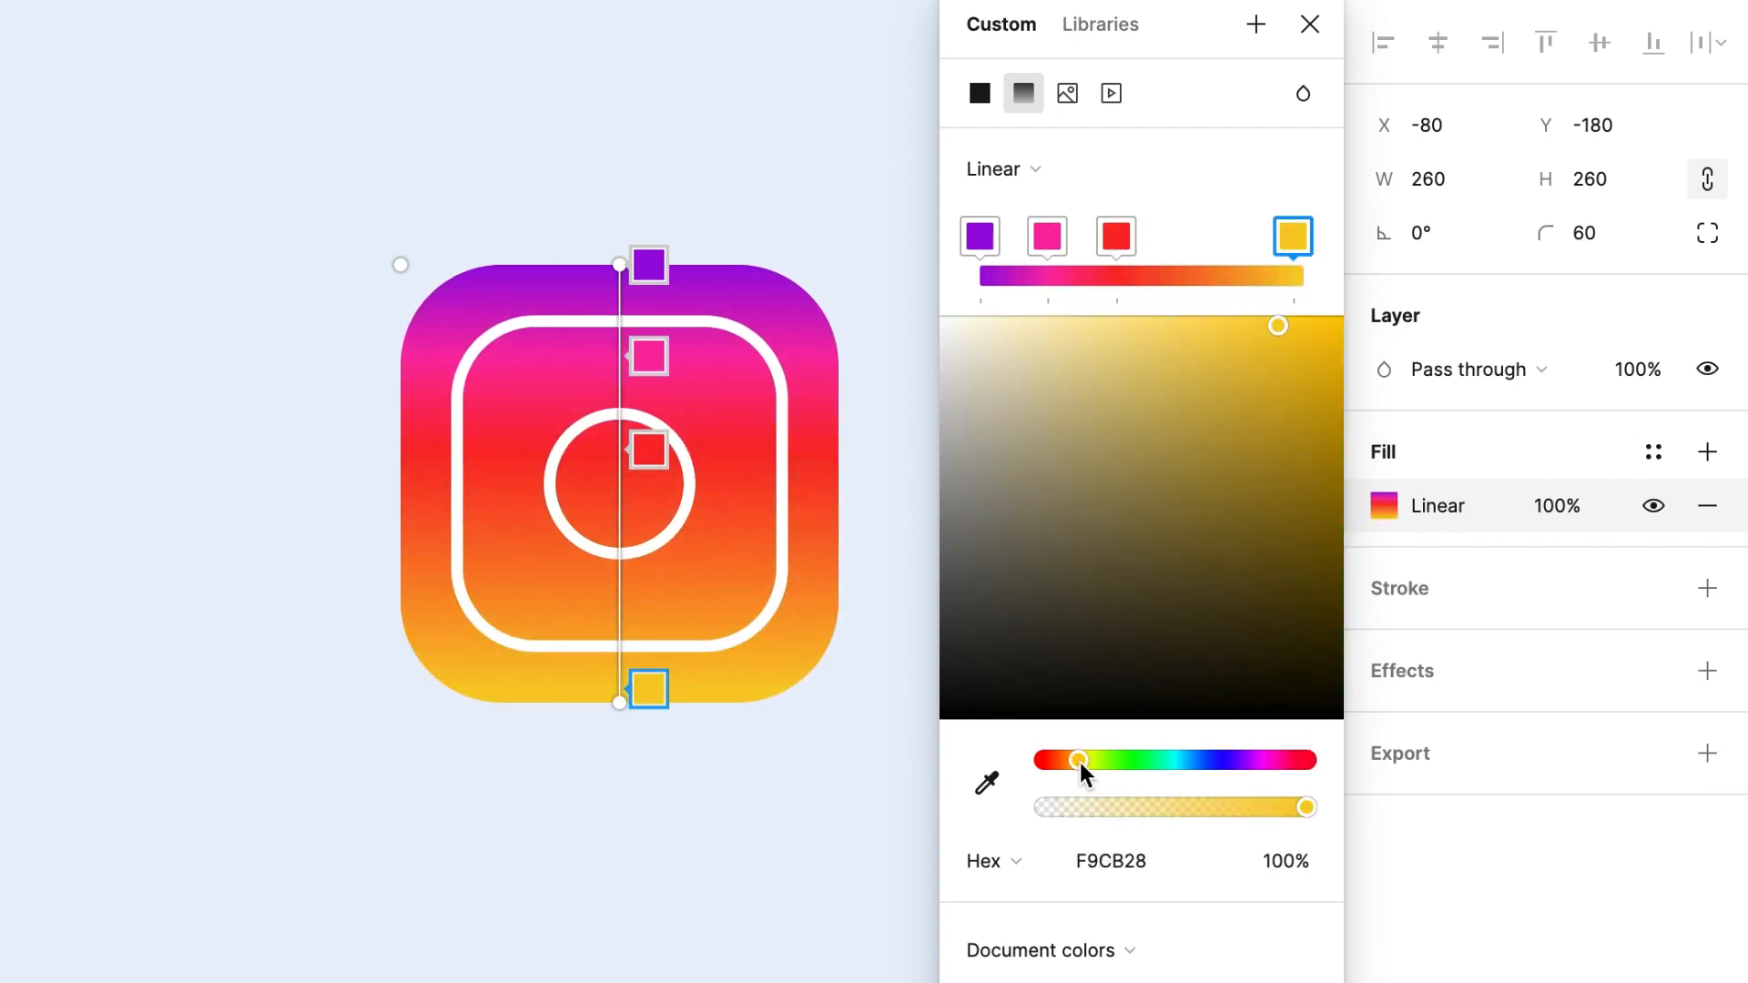
- Tilt the gradient line slightly so it runs from the square's upper-left corner down to its lower-left edge
{"action": "left_click_drag", "start_coordinate": [621, 702], "coordinate": [496, 660]}
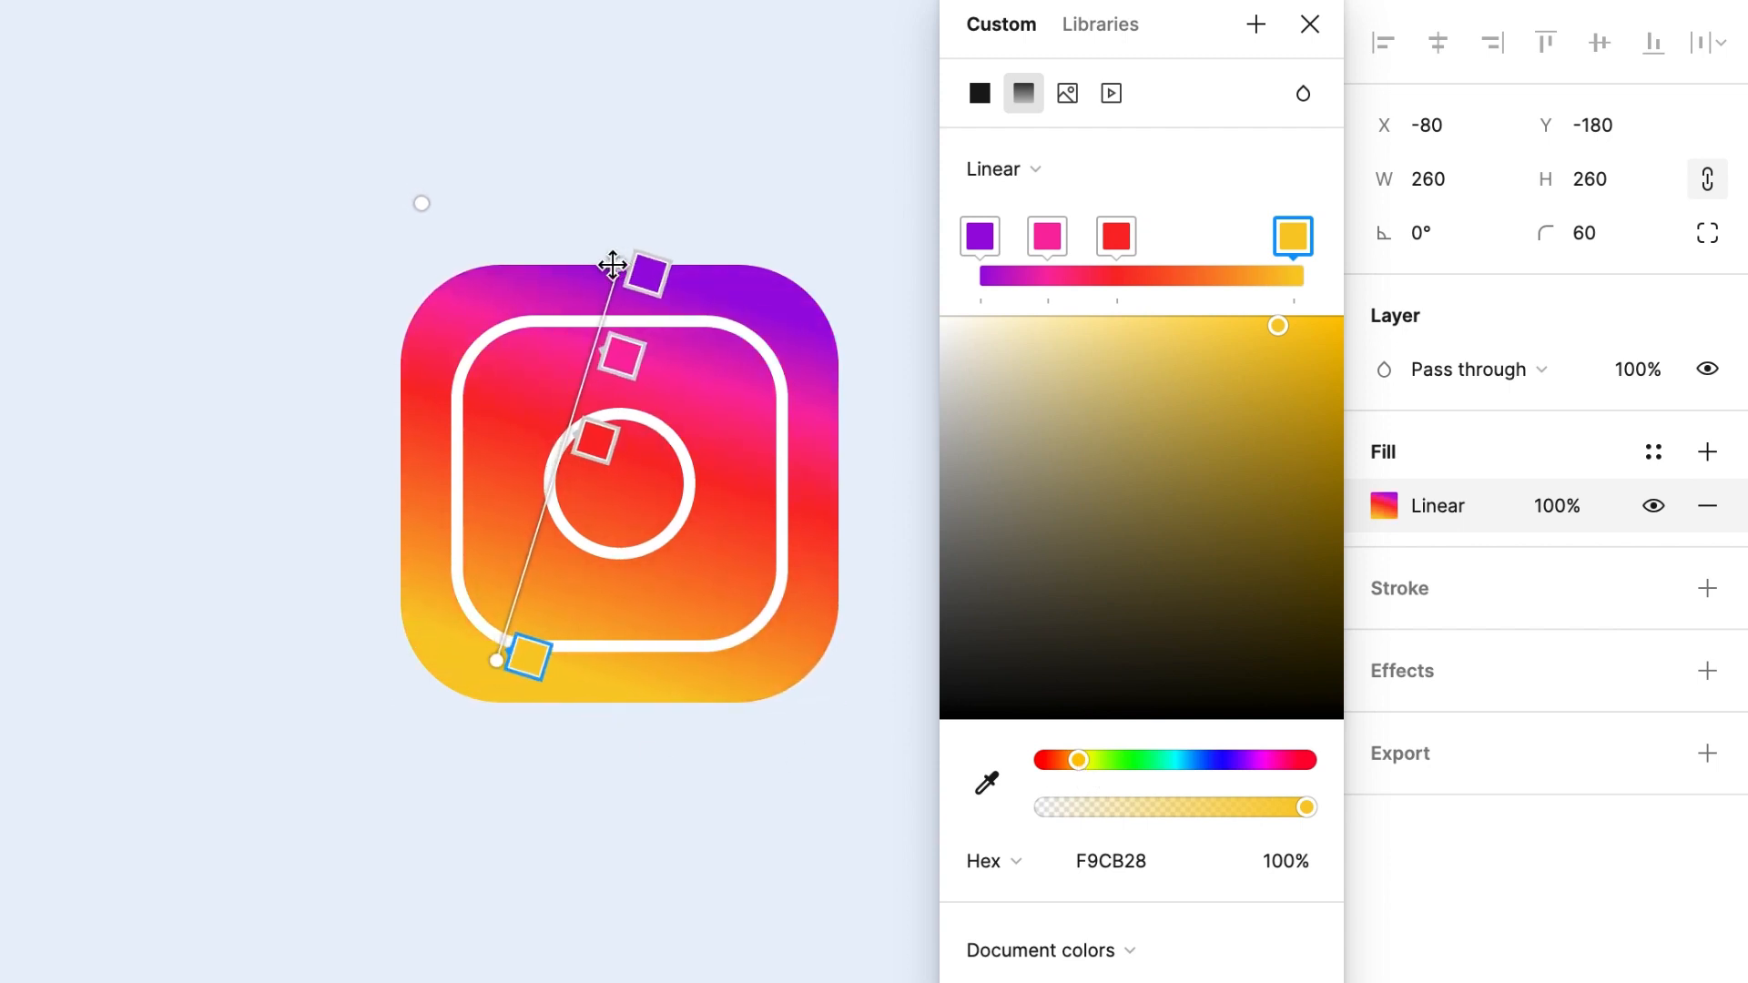
{"action": "left_click_drag", "start_coordinate": [612, 265], "coordinate": [452, 291]}
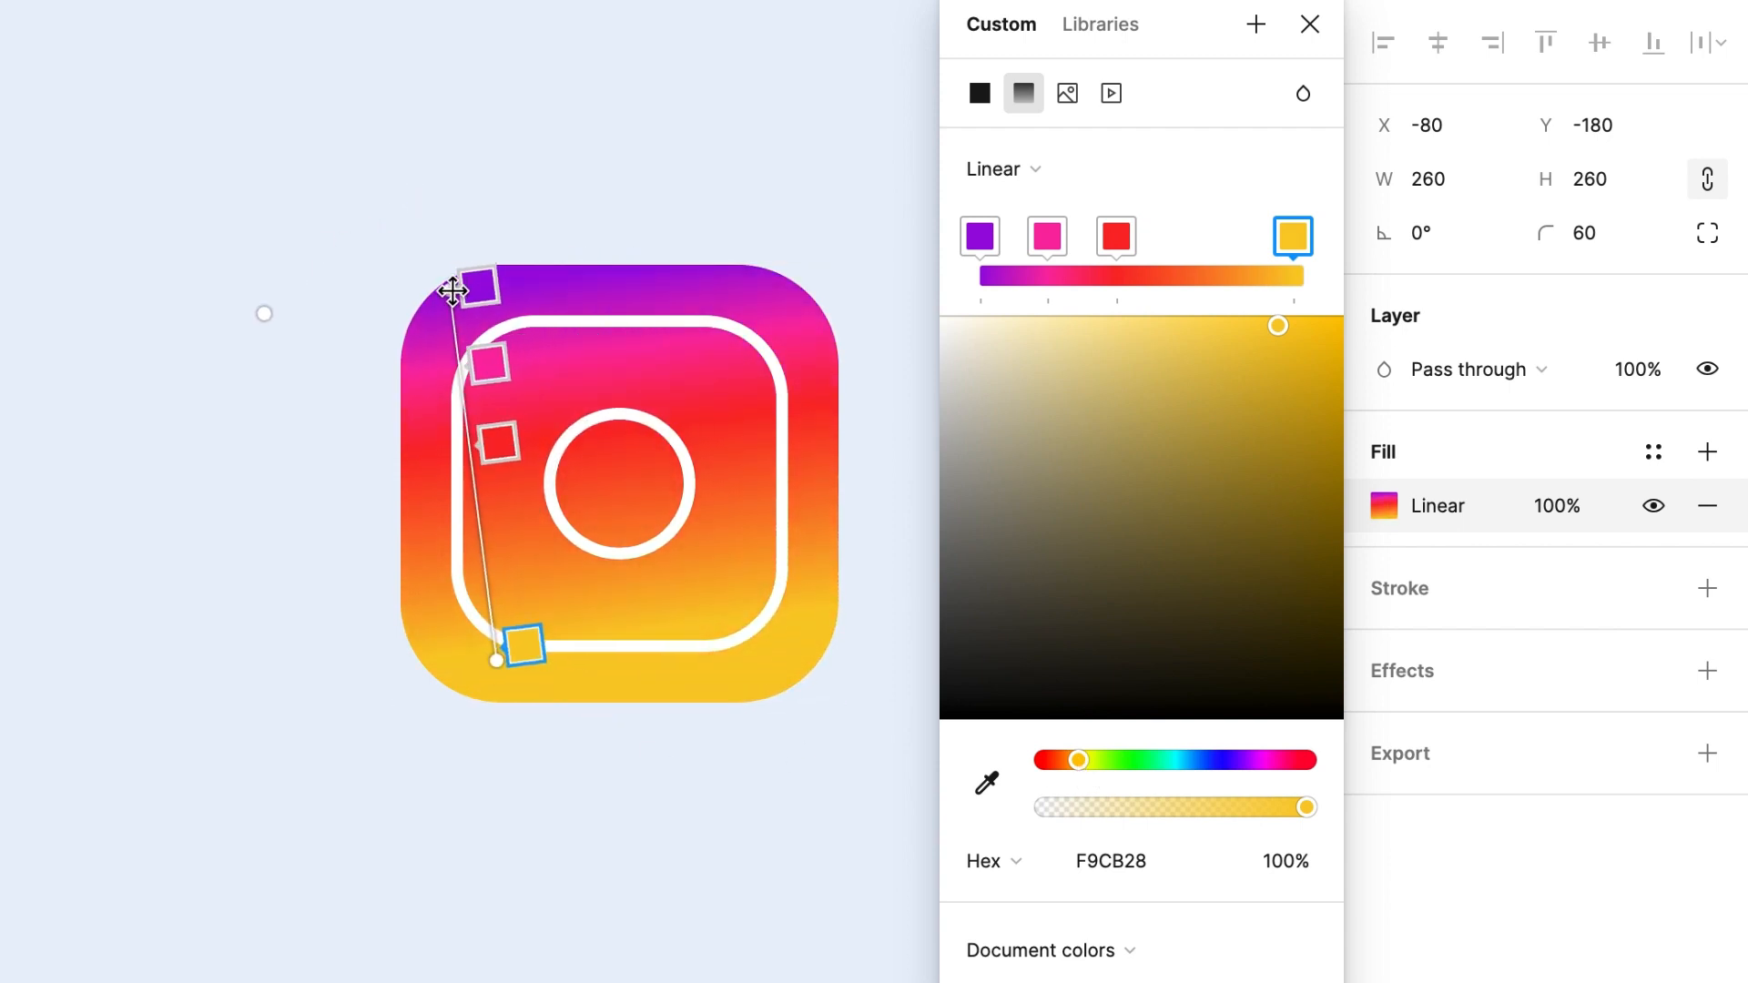
{"action": "left_click_drag", "start_coordinate": [498, 665], "coordinate": [491, 683]}
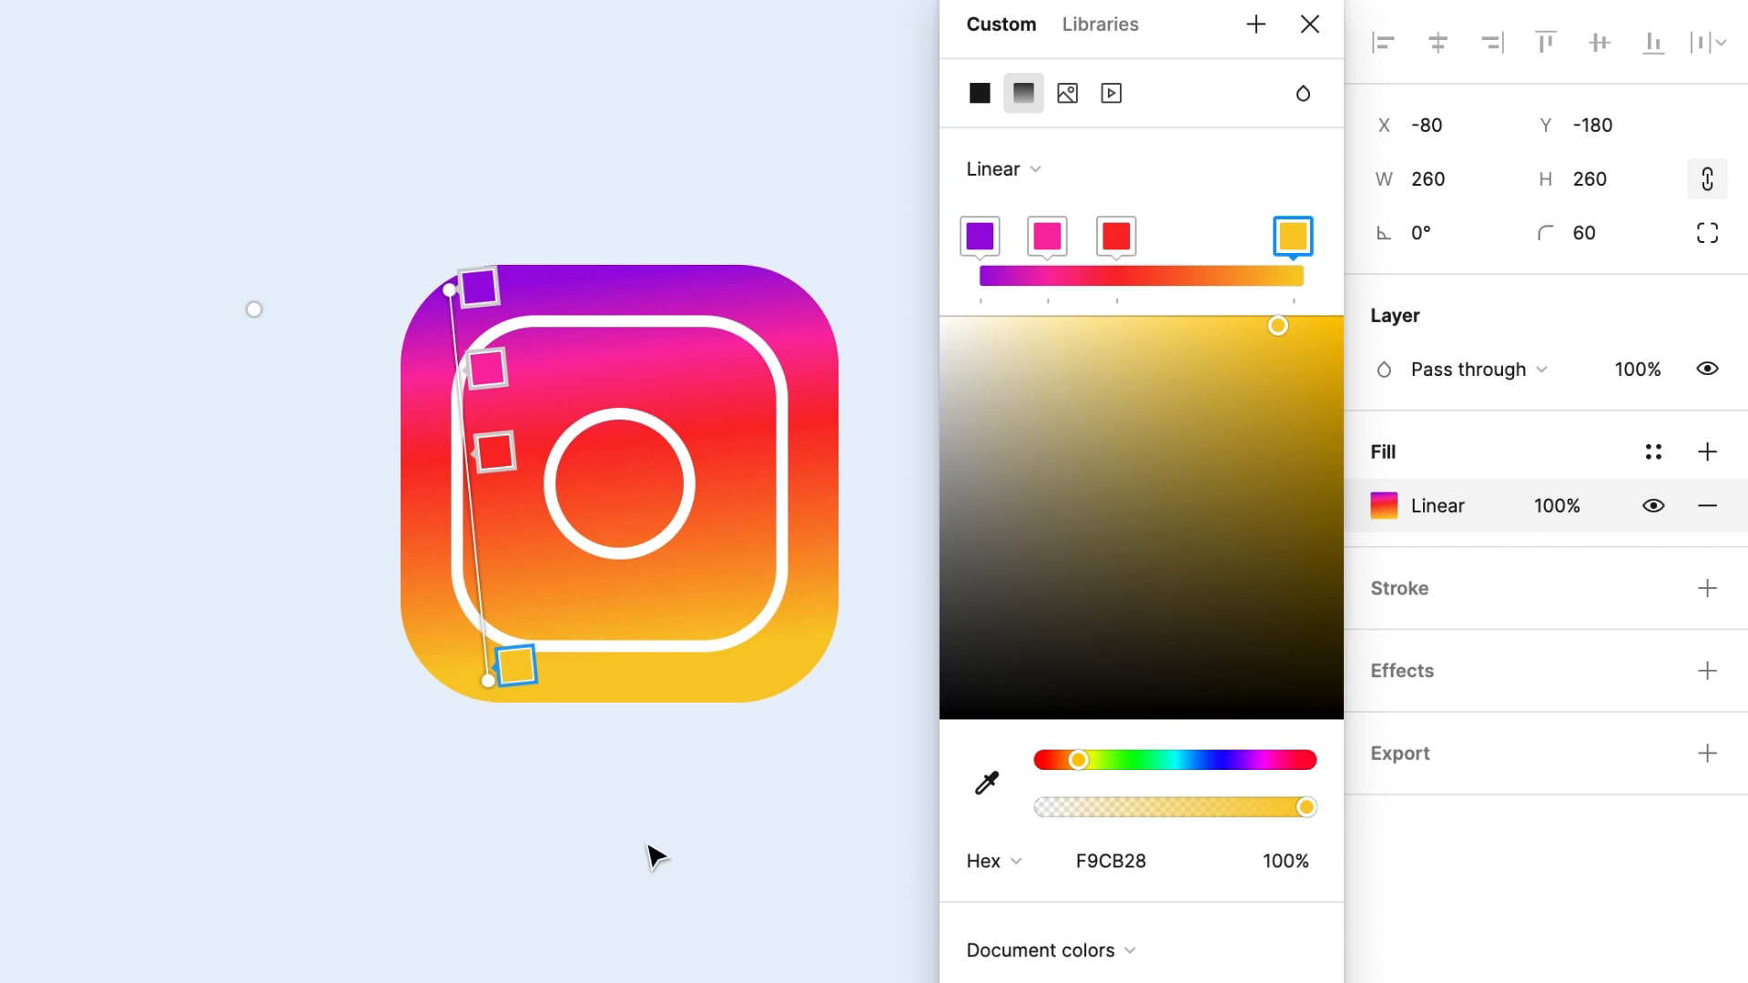
{"action": "left_click", "coordinate": [1311, 25]}
{"action": "key", "text": "Escape"}
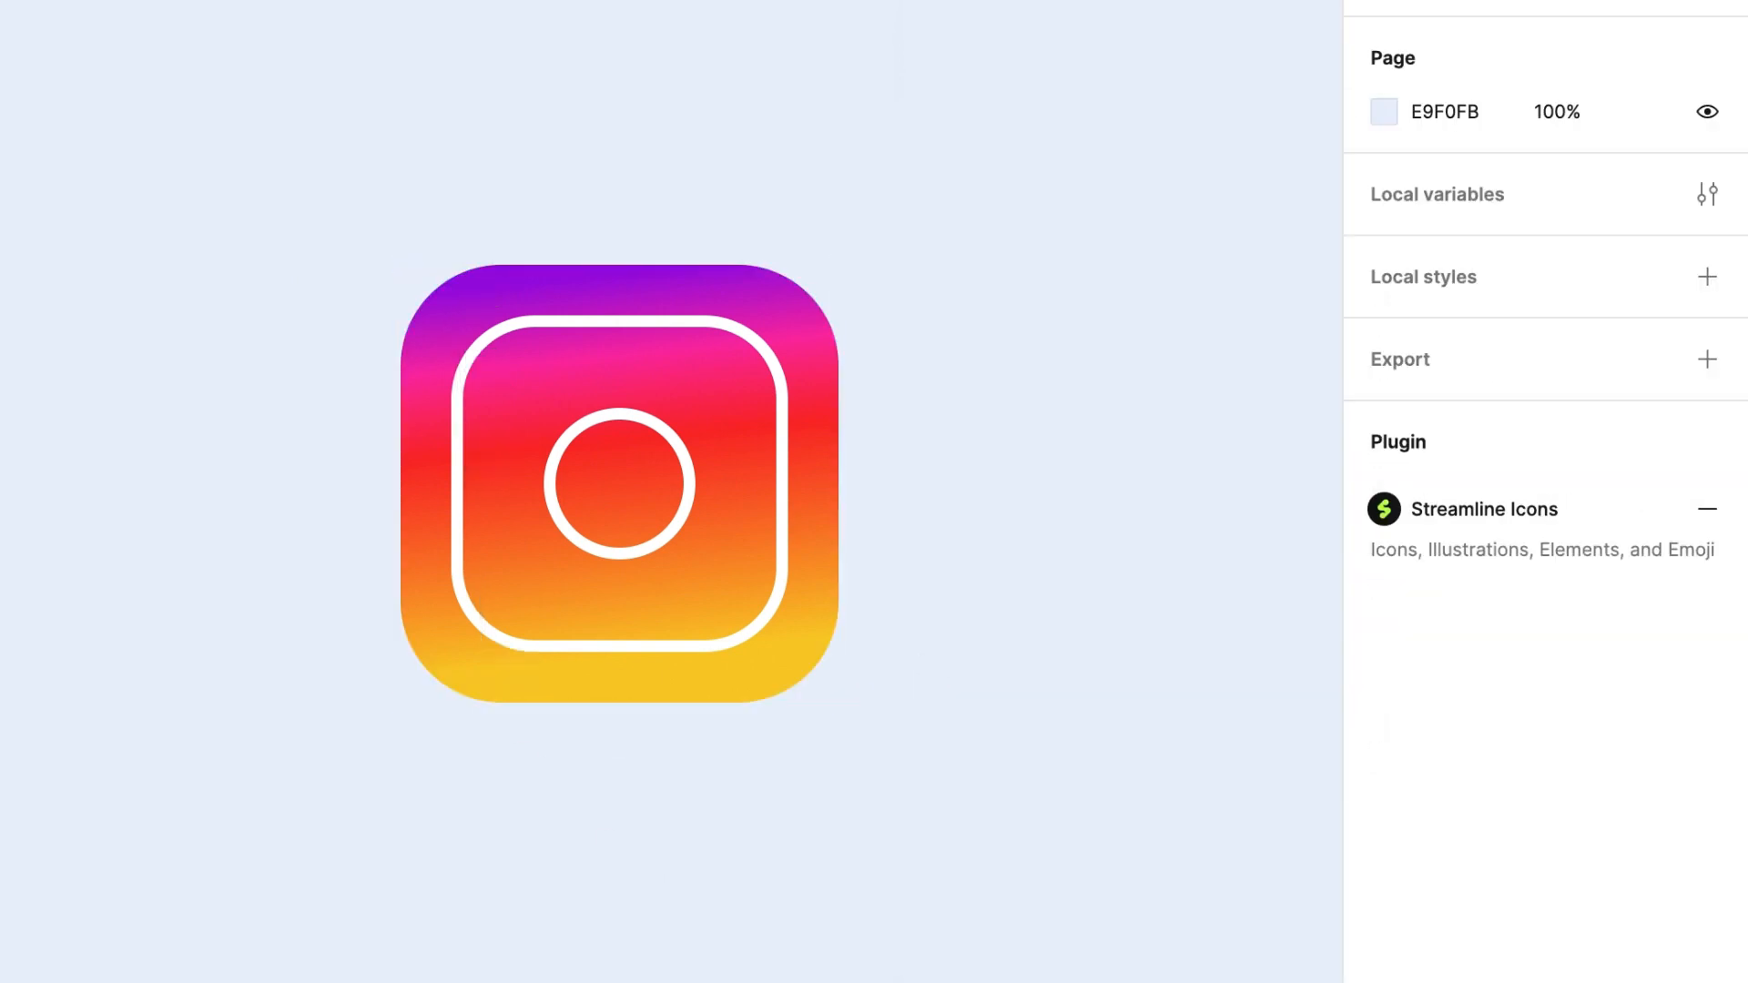
- Fine-tune the outer square's gradient by lowering its end point and shifting the red stop slightly toward yellow
{"action": "left_click", "coordinate": [709, 455]}
{"action": "left_click", "coordinate": [1383, 506]}
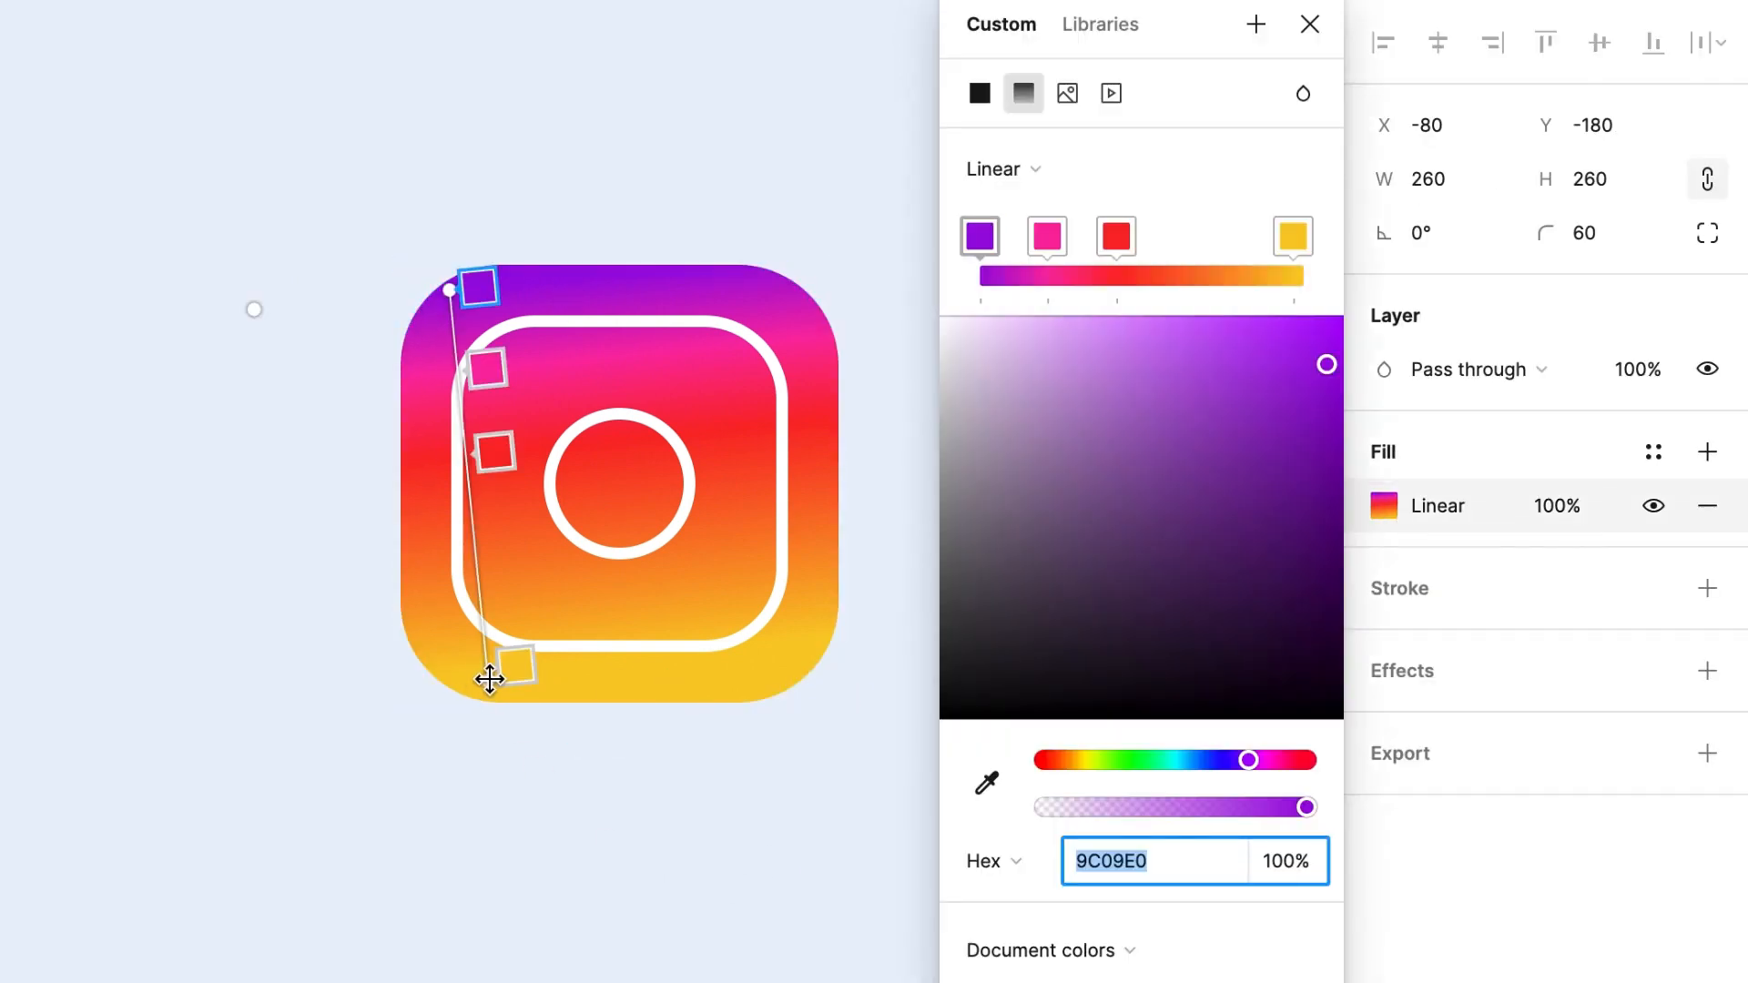
{"action": "left_click", "coordinate": [494, 455]}
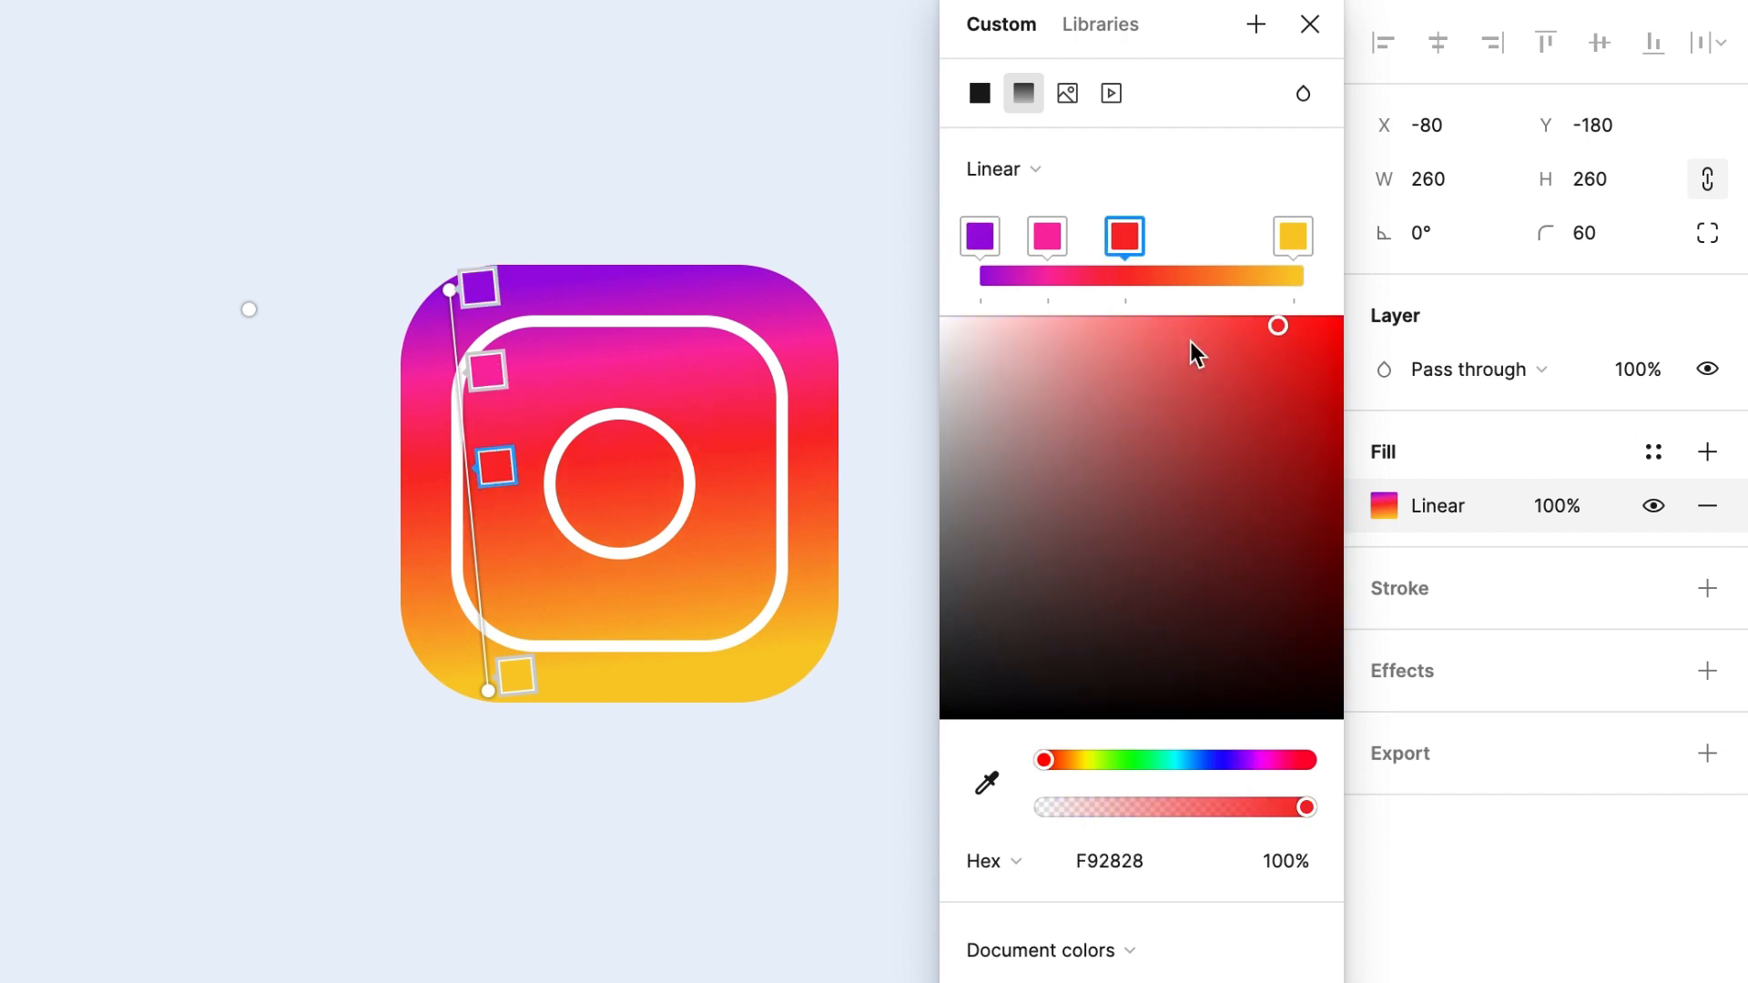
{"action": "left_click", "coordinate": [1309, 25]}
- Duplicate the white ring toward the upper right and resize the copy to 20 × 20
{"action": "left_click", "coordinate": [675, 543]}
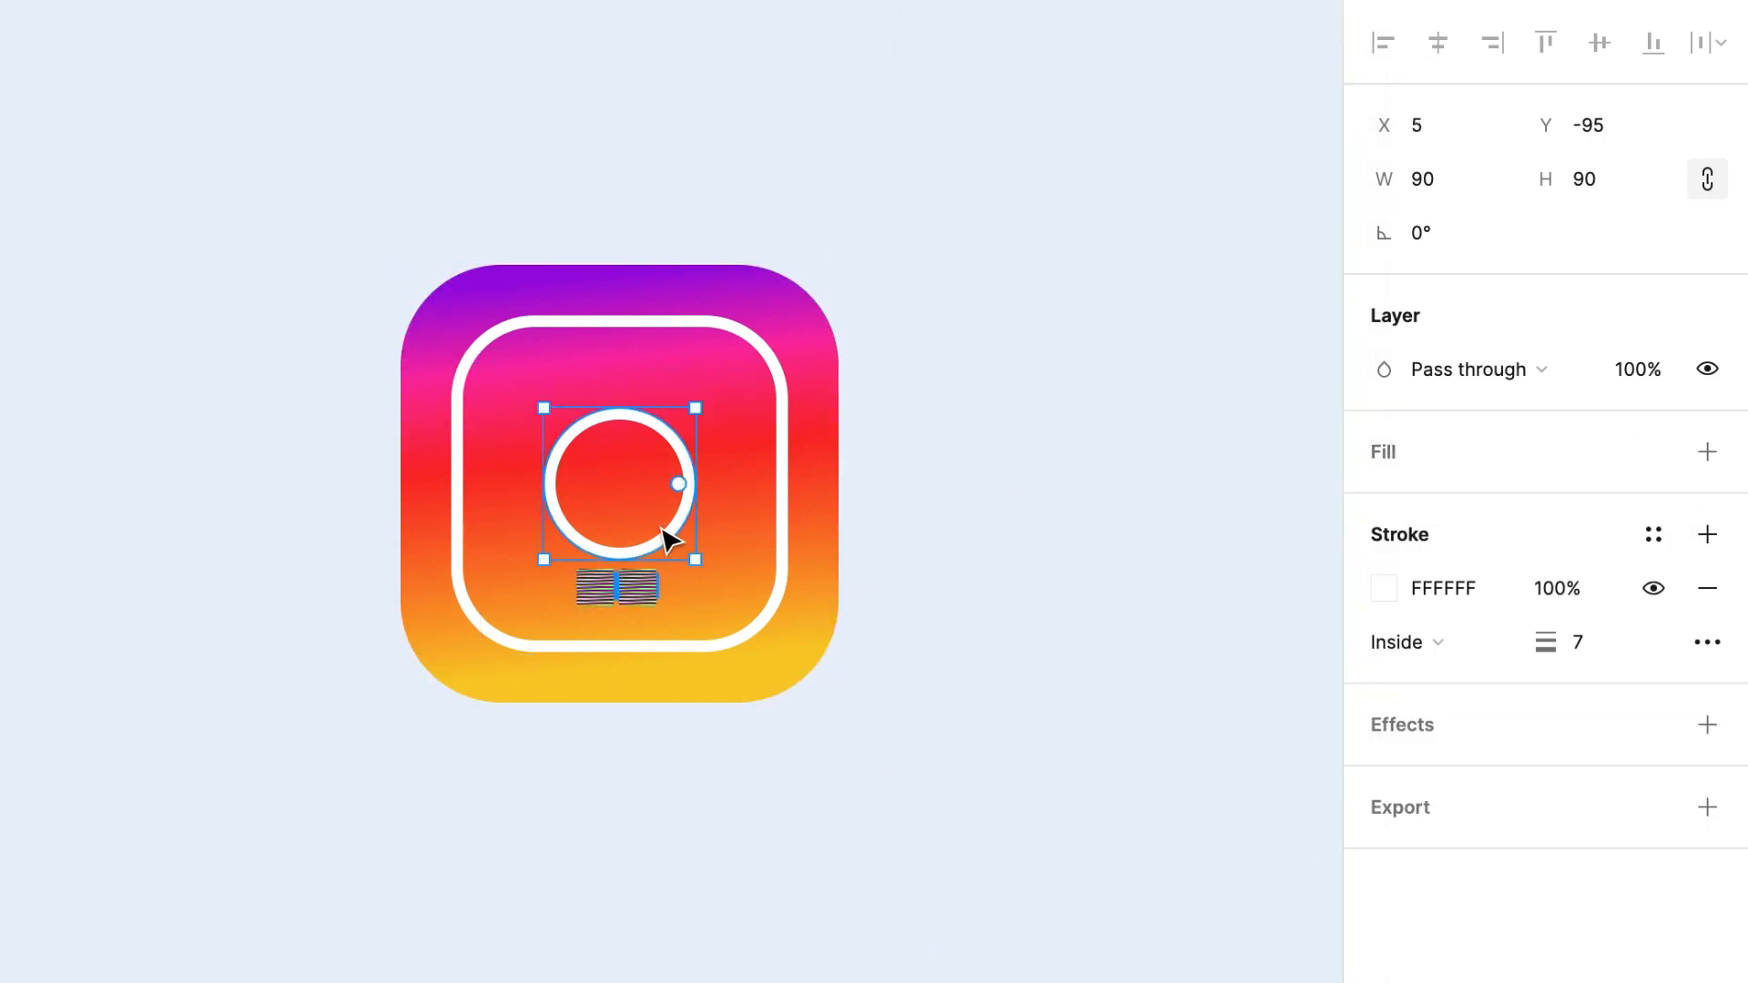
{"action": "left_click_drag", "start_coordinate": [667, 534], "coordinate": [706, 449]}
{"action": "left_click", "coordinate": [1591, 183]}
{"action": "type", "text": "20"}
{"action": "key", "text": "Return"}
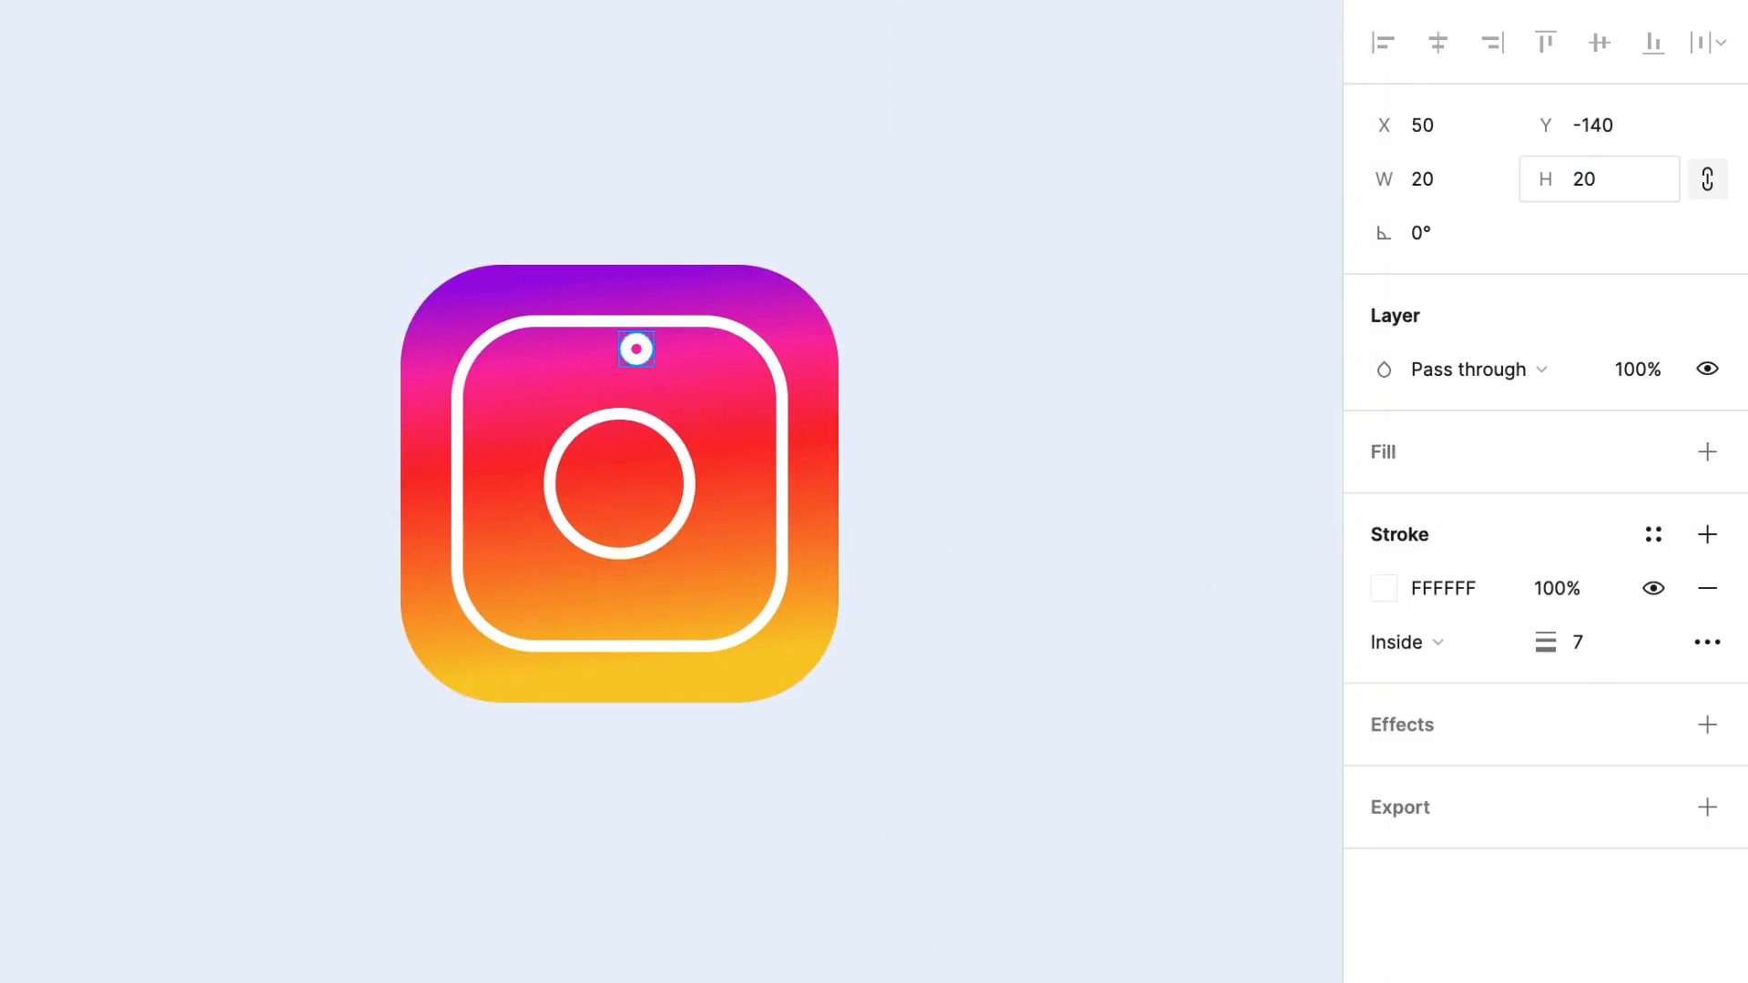
- Fill the small circle with white FFFFFF and move it to the inner square's upper-right corner
{"action": "left_click", "coordinate": [1707, 452]}
{"action": "left_click", "coordinate": [1383, 506]}
{"action": "type", "text": "FFFFFF"}
{"action": "key", "text": "Return"}
{"action": "left_click", "coordinate": [1310, 212]}
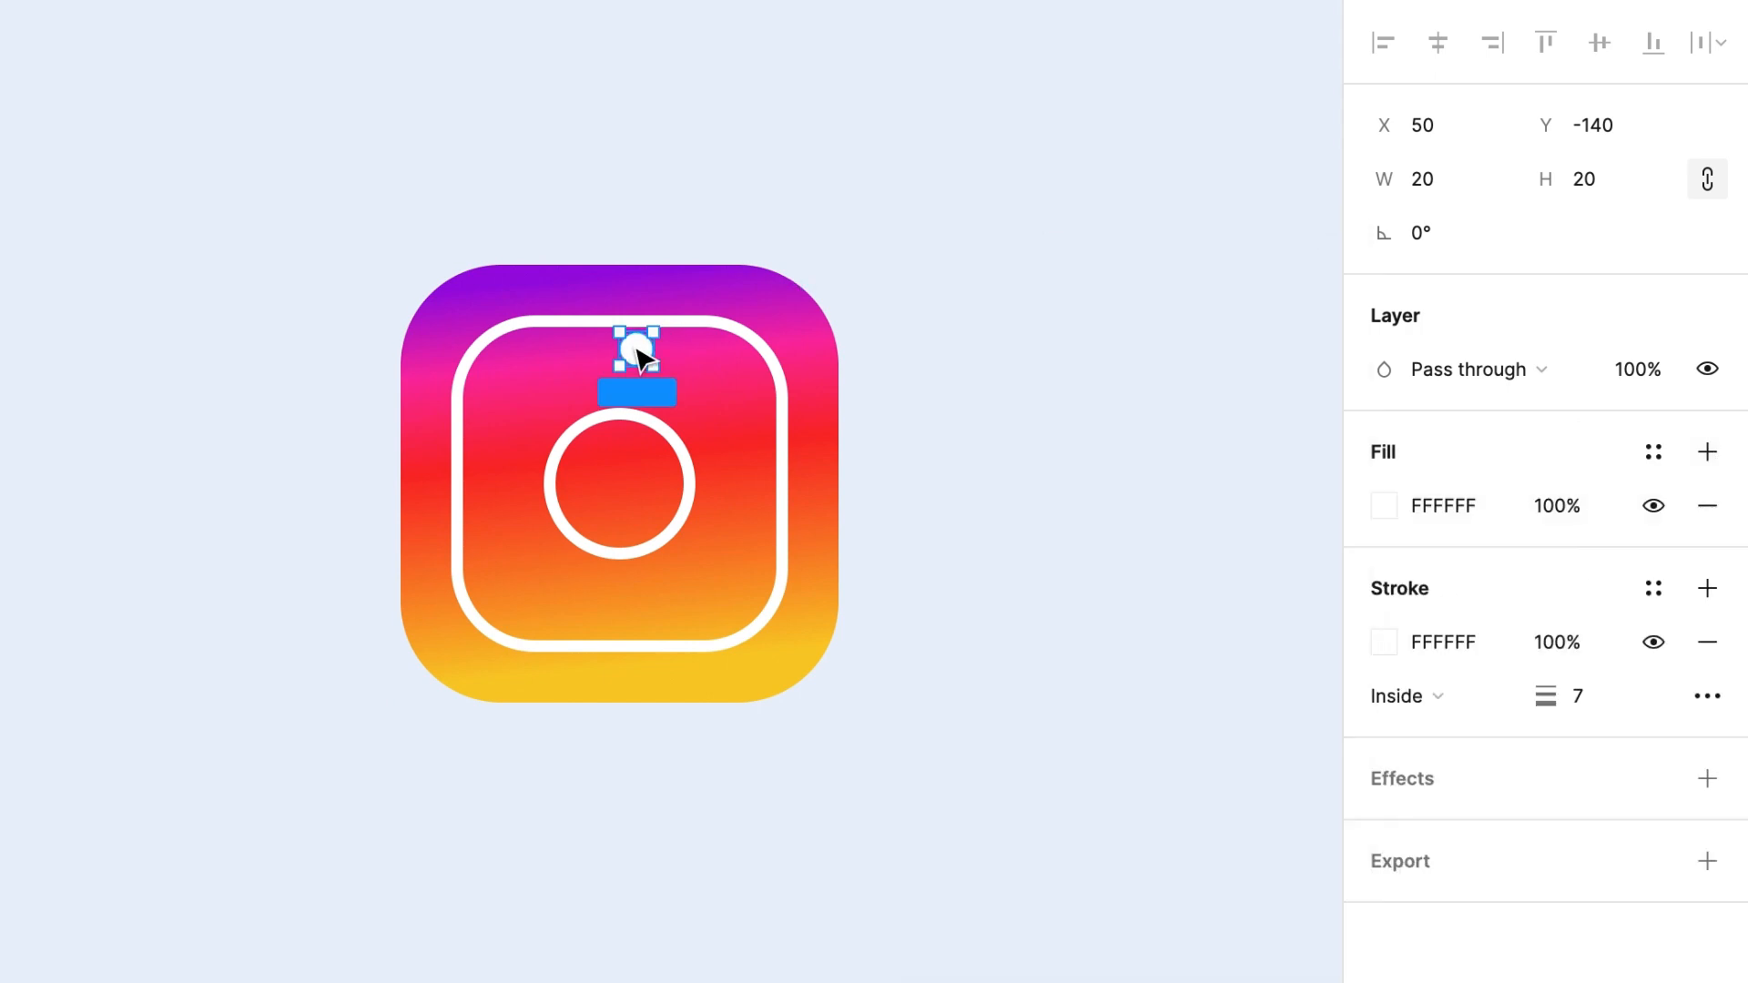
{"action": "left_click_drag", "start_coordinate": [637, 345], "coordinate": [710, 398]}
{"action": "left_click", "coordinate": [707, 758]}
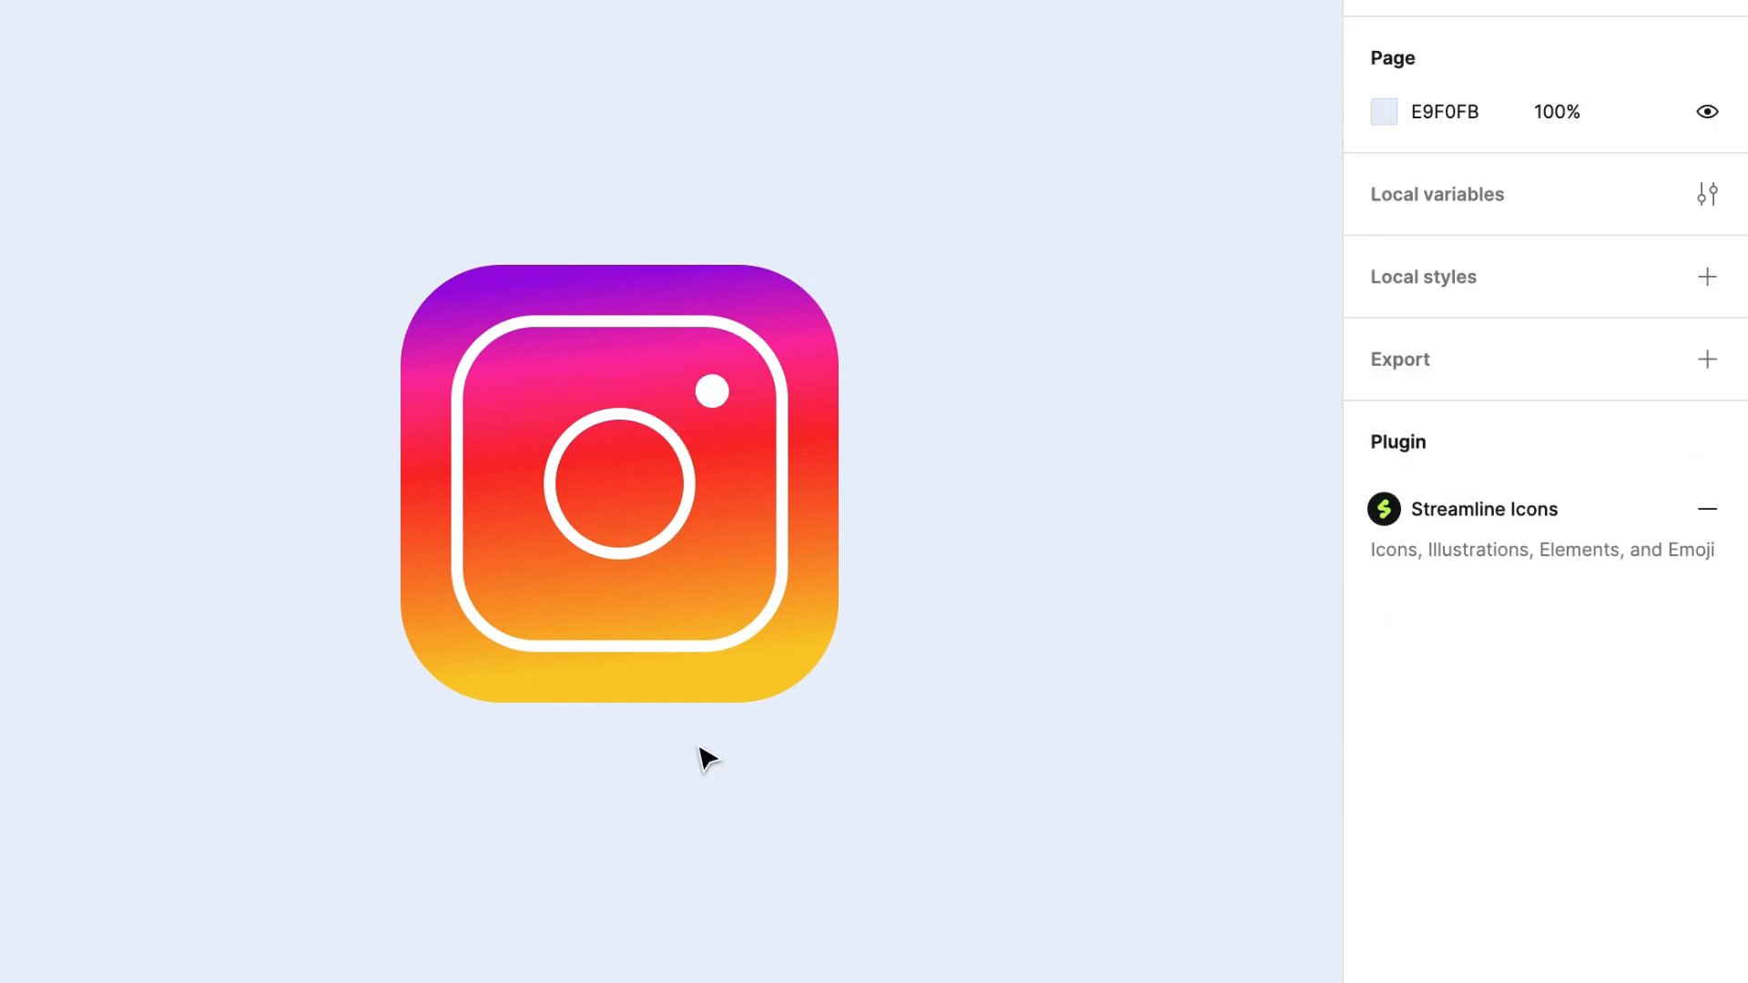
- Add a drop shadow to the outer square and colour it with the gradient's purple 9C09E0
{"action": "left_click", "coordinate": [660, 699]}
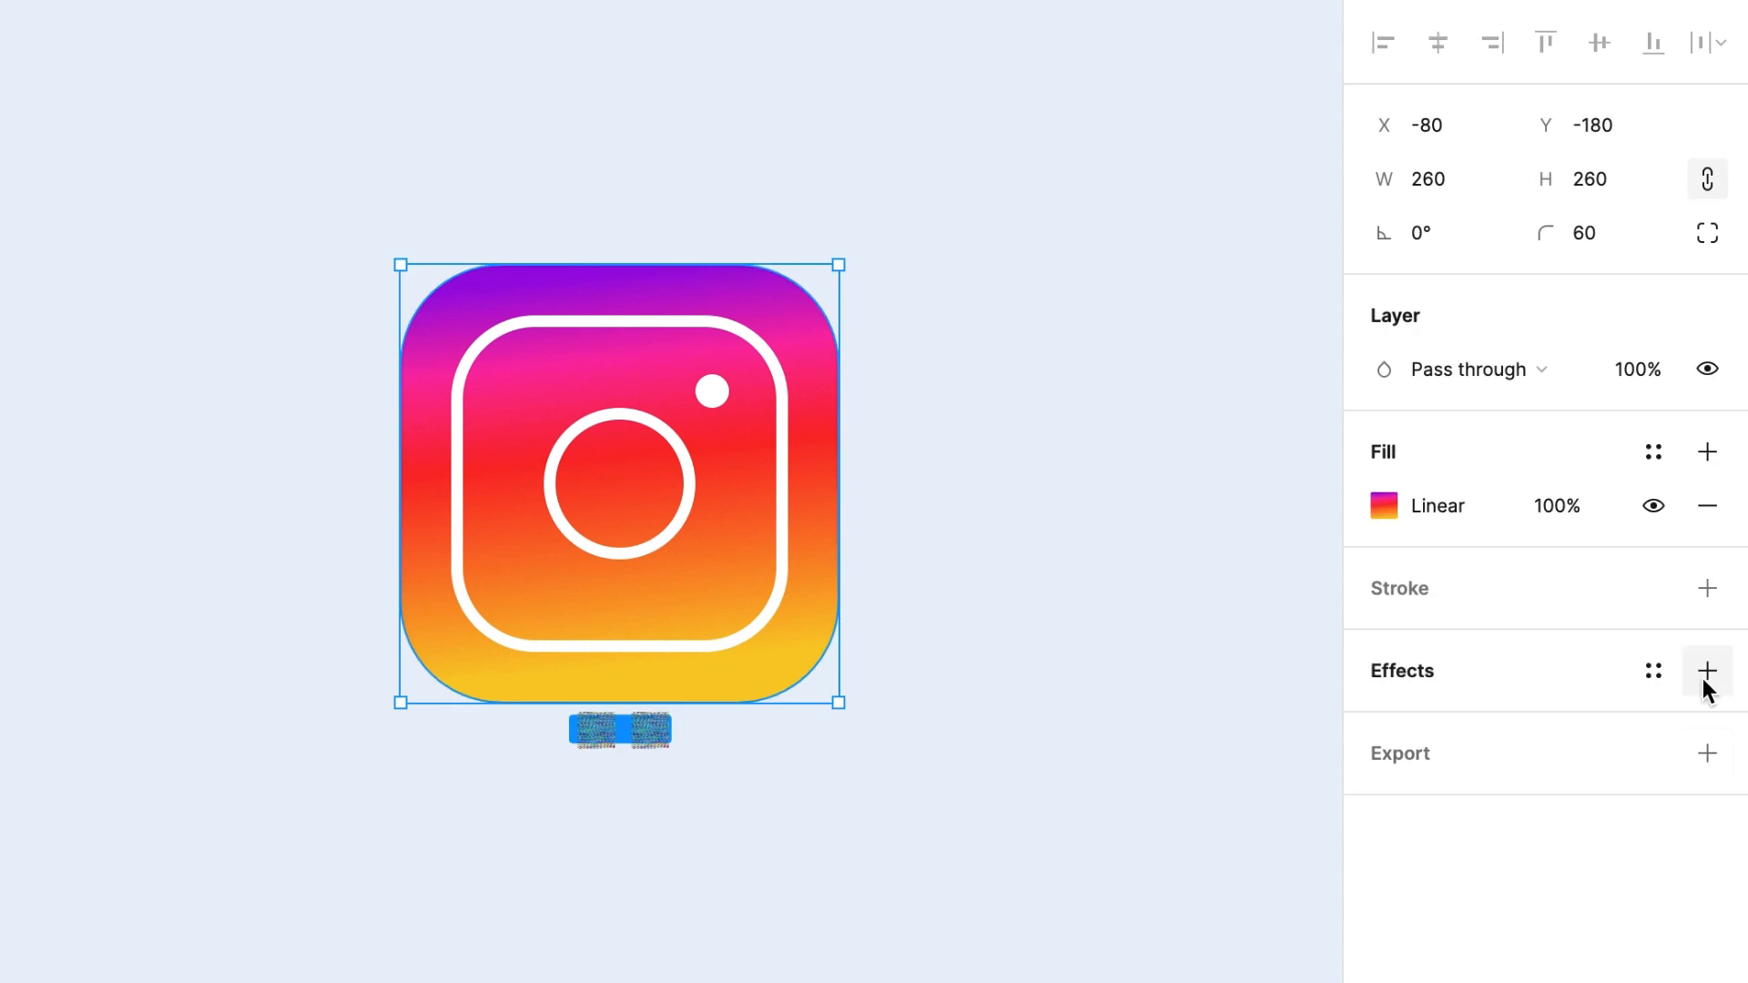
{"action": "left_click", "coordinate": [1706, 671]}
{"action": "left_click", "coordinate": [1383, 506]}
{"action": "key", "text": "super+c"}
{"action": "left_click", "coordinate": [1310, 25]}
{"action": "left_click", "coordinate": [1382, 726]}
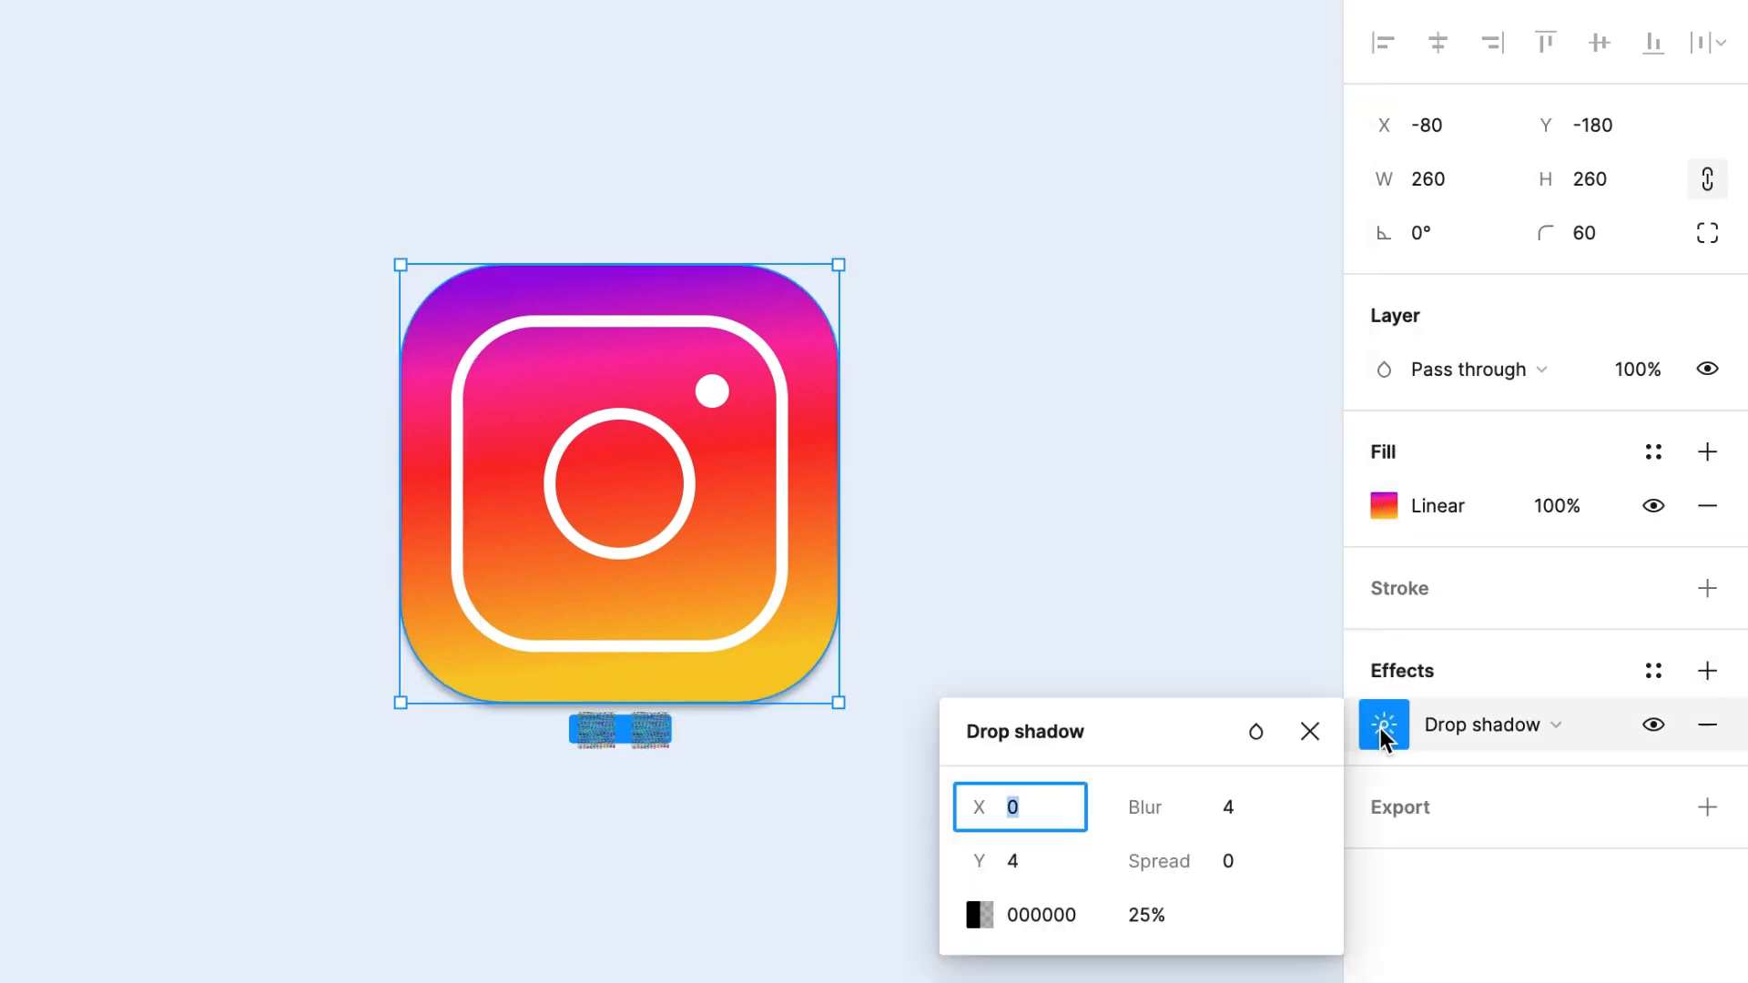
{"action": "left_click", "coordinate": [977, 912]}
{"action": "key", "text": "super+v"}
{"action": "key", "text": "Return"}
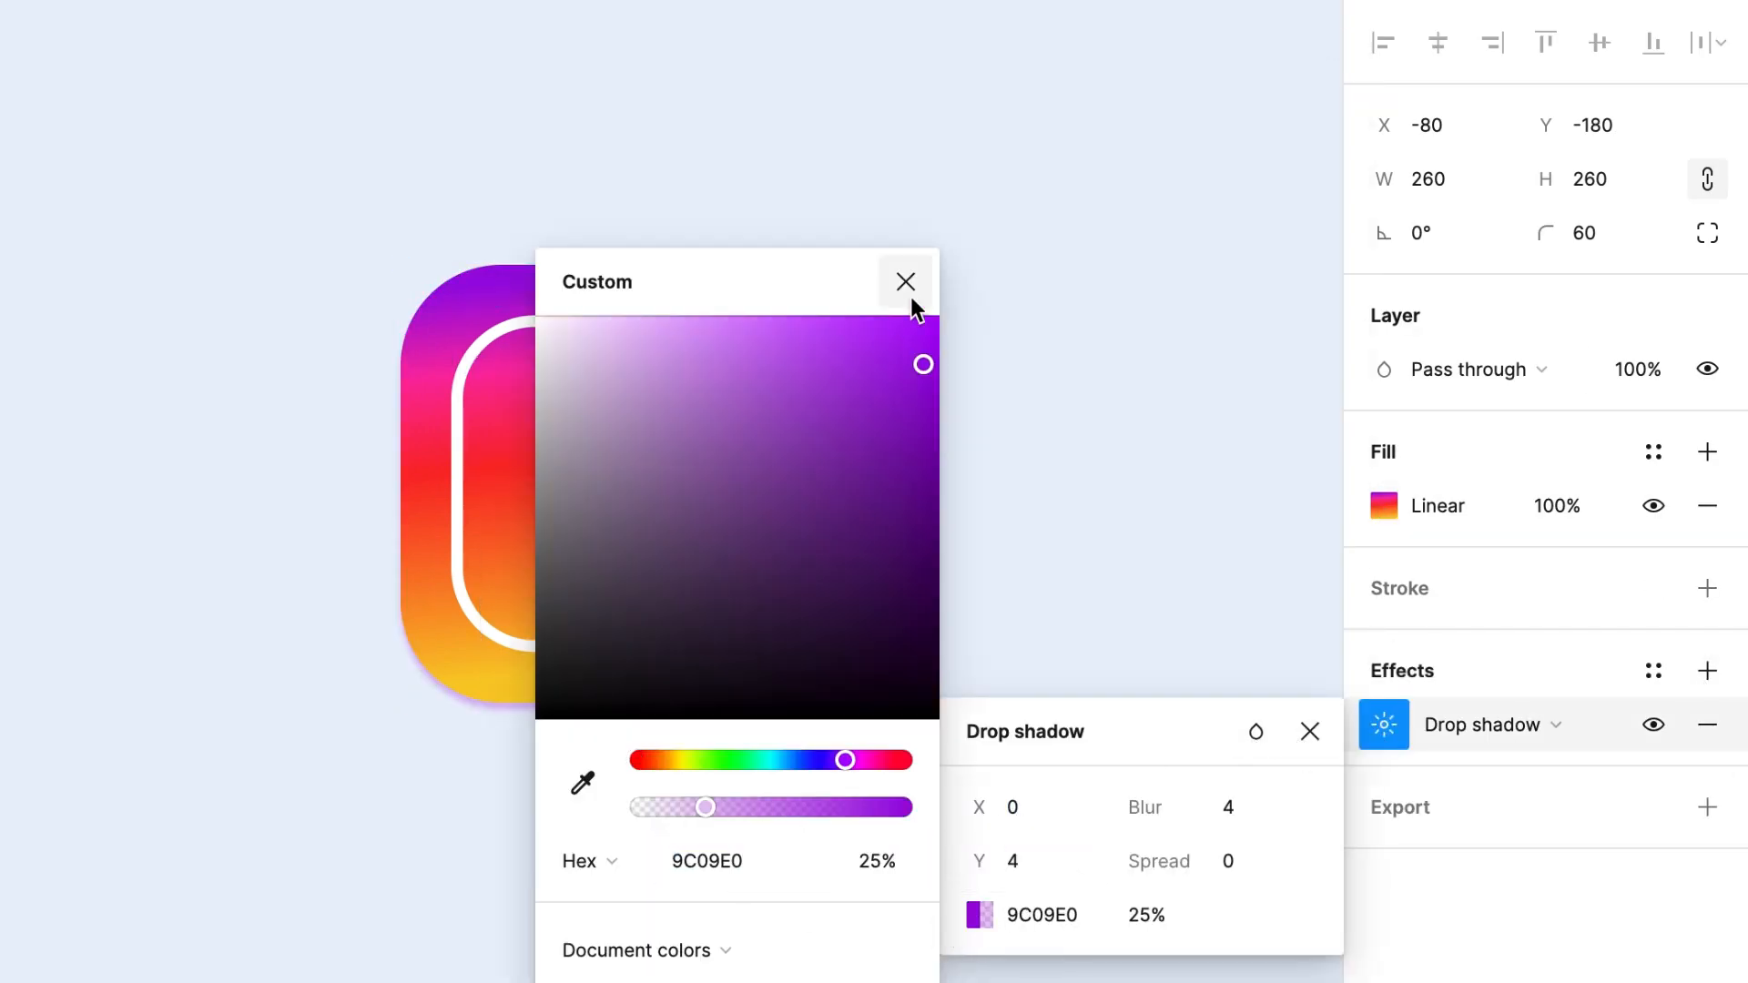
{"action": "left_click", "coordinate": [906, 282]}
- Recolour the outer square's drop shadow to yellow F6B715 and set its opacity to 40%
{"action": "left_click", "coordinate": [1376, 506]}
{"action": "left_click", "coordinate": [1310, 24]}
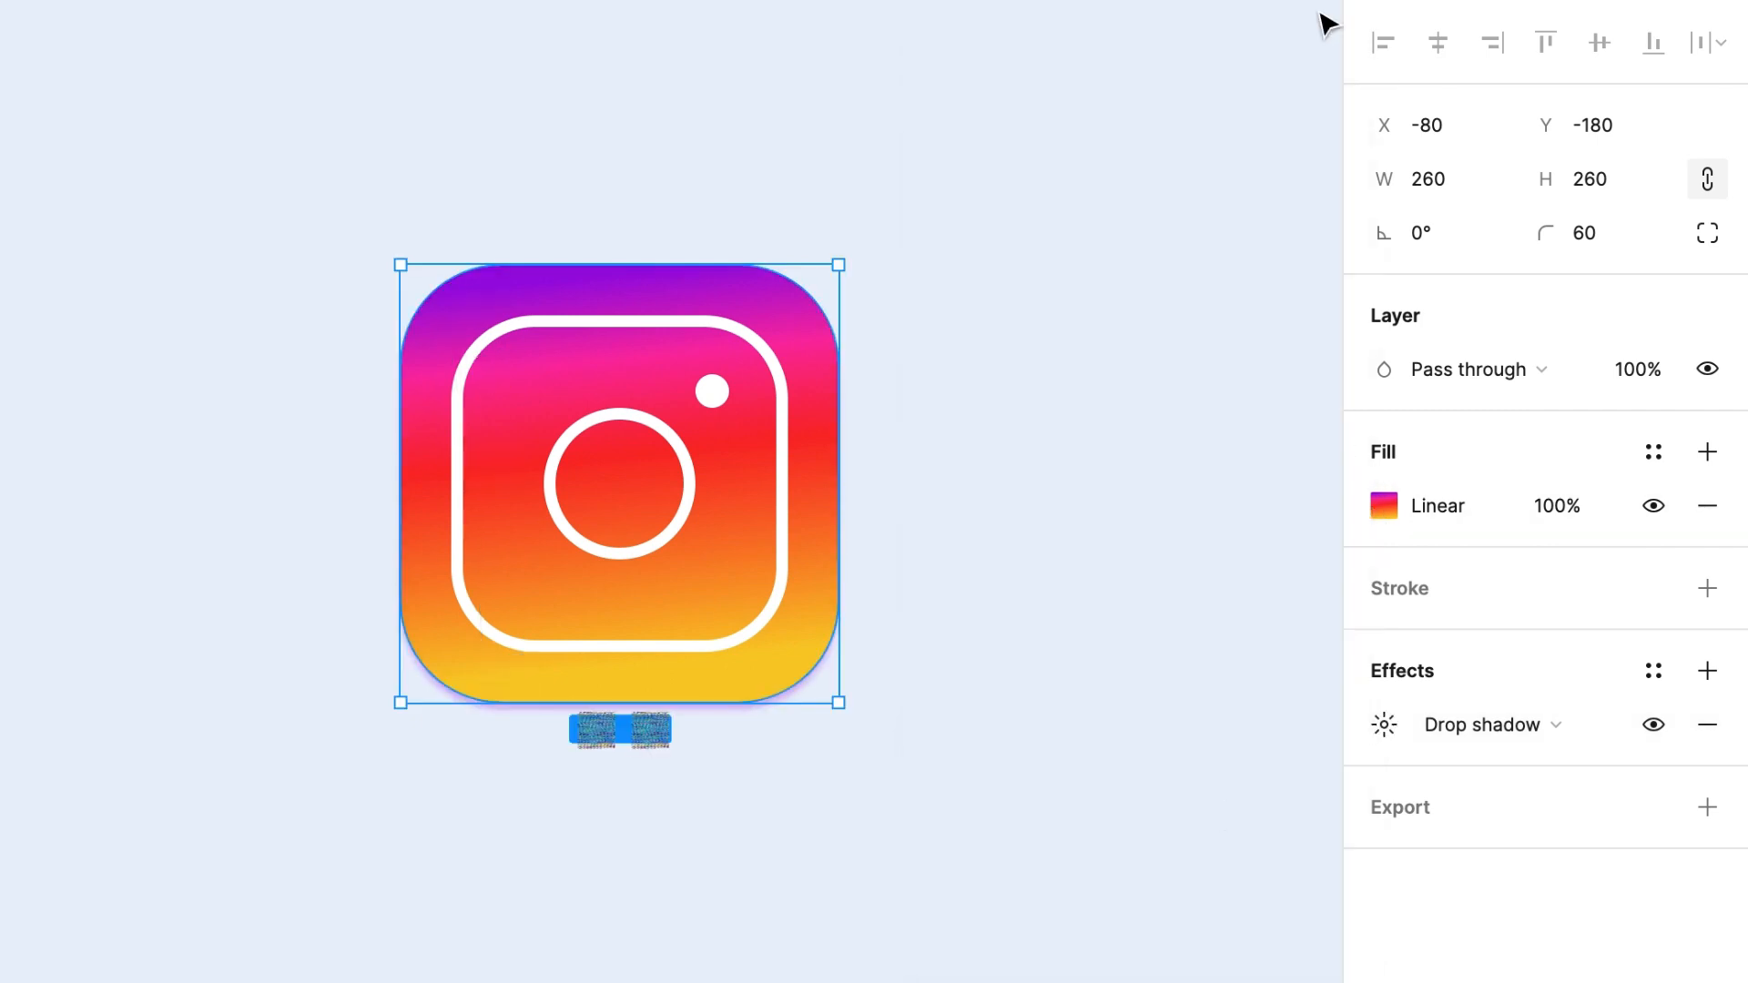
{"action": "left_click", "coordinate": [1383, 724]}
{"action": "left_click", "coordinate": [977, 915]}
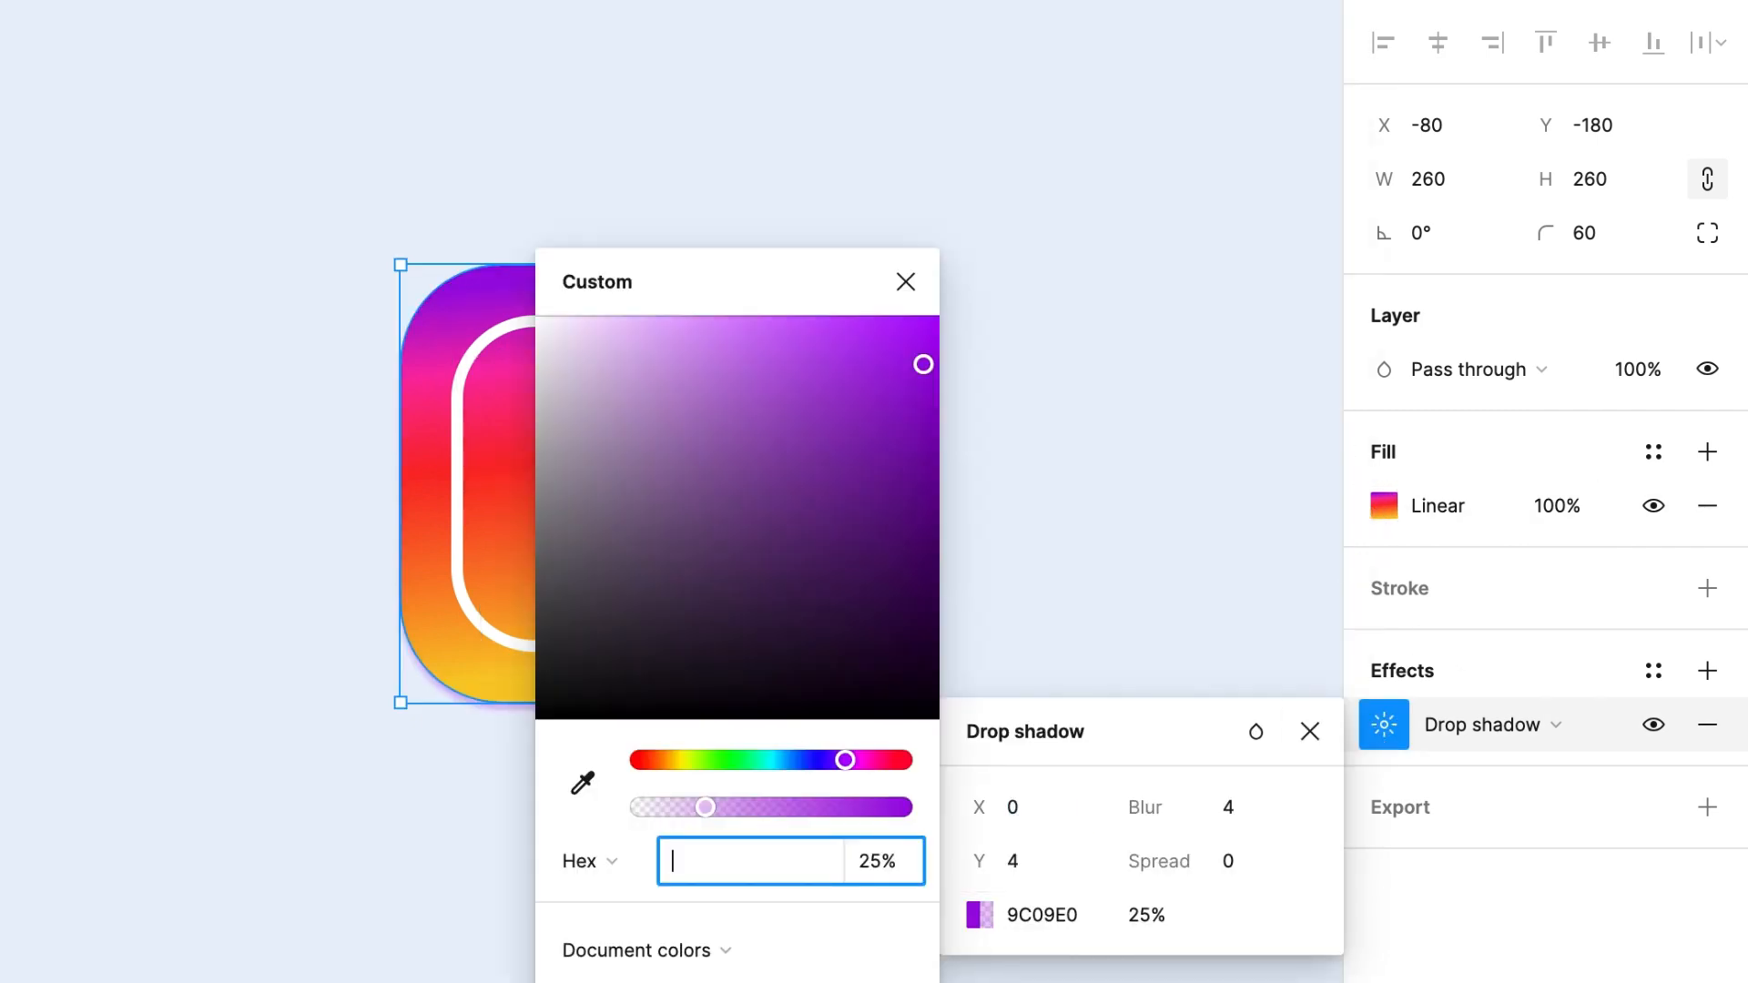
{"action": "key", "text": "super+v"}
{"action": "key", "text": "Return"}
{"action": "left_click", "coordinate": [1147, 914]}
{"action": "type", "text": "40"}
{"action": "key", "text": "Return"}
{"action": "left_click", "coordinate": [905, 282]}
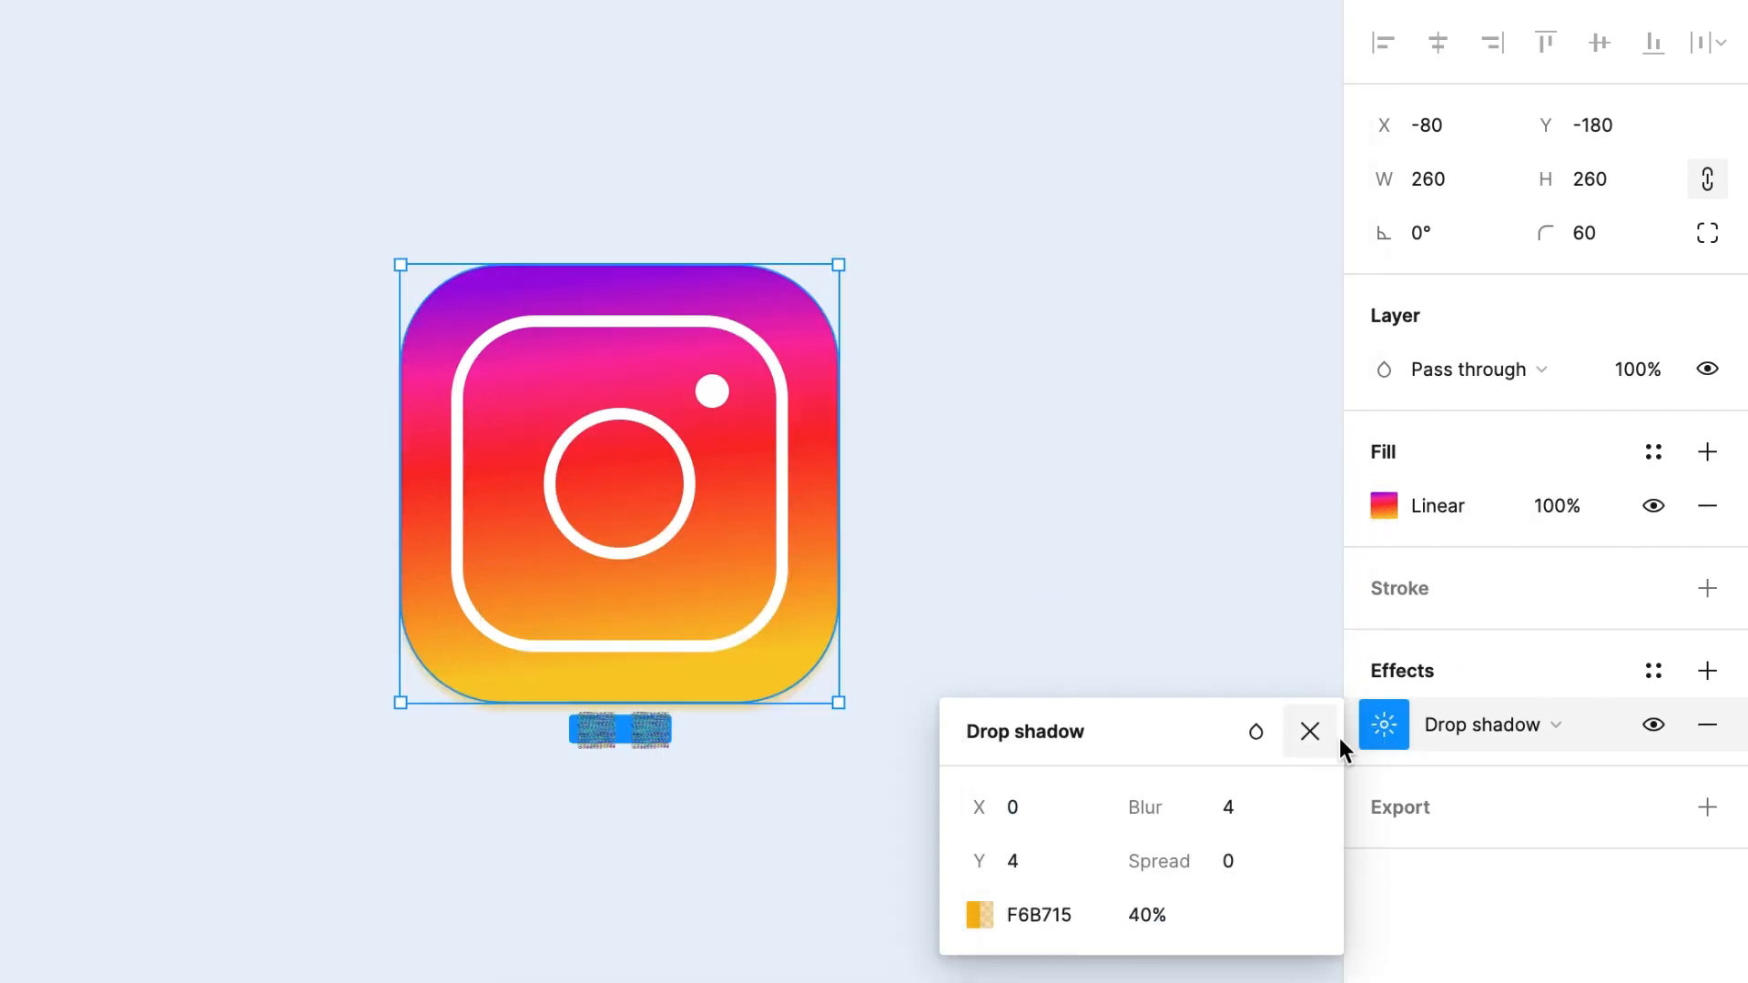
- Add a drop shadow to the inner rounded square outline and colour it yellow F6B715
{"action": "left_click", "coordinate": [1310, 731]}
{"action": "left_click", "coordinate": [749, 612]}
{"action": "left_click", "coordinate": [1707, 724]}
{"action": "left_click", "coordinate": [1384, 778]}
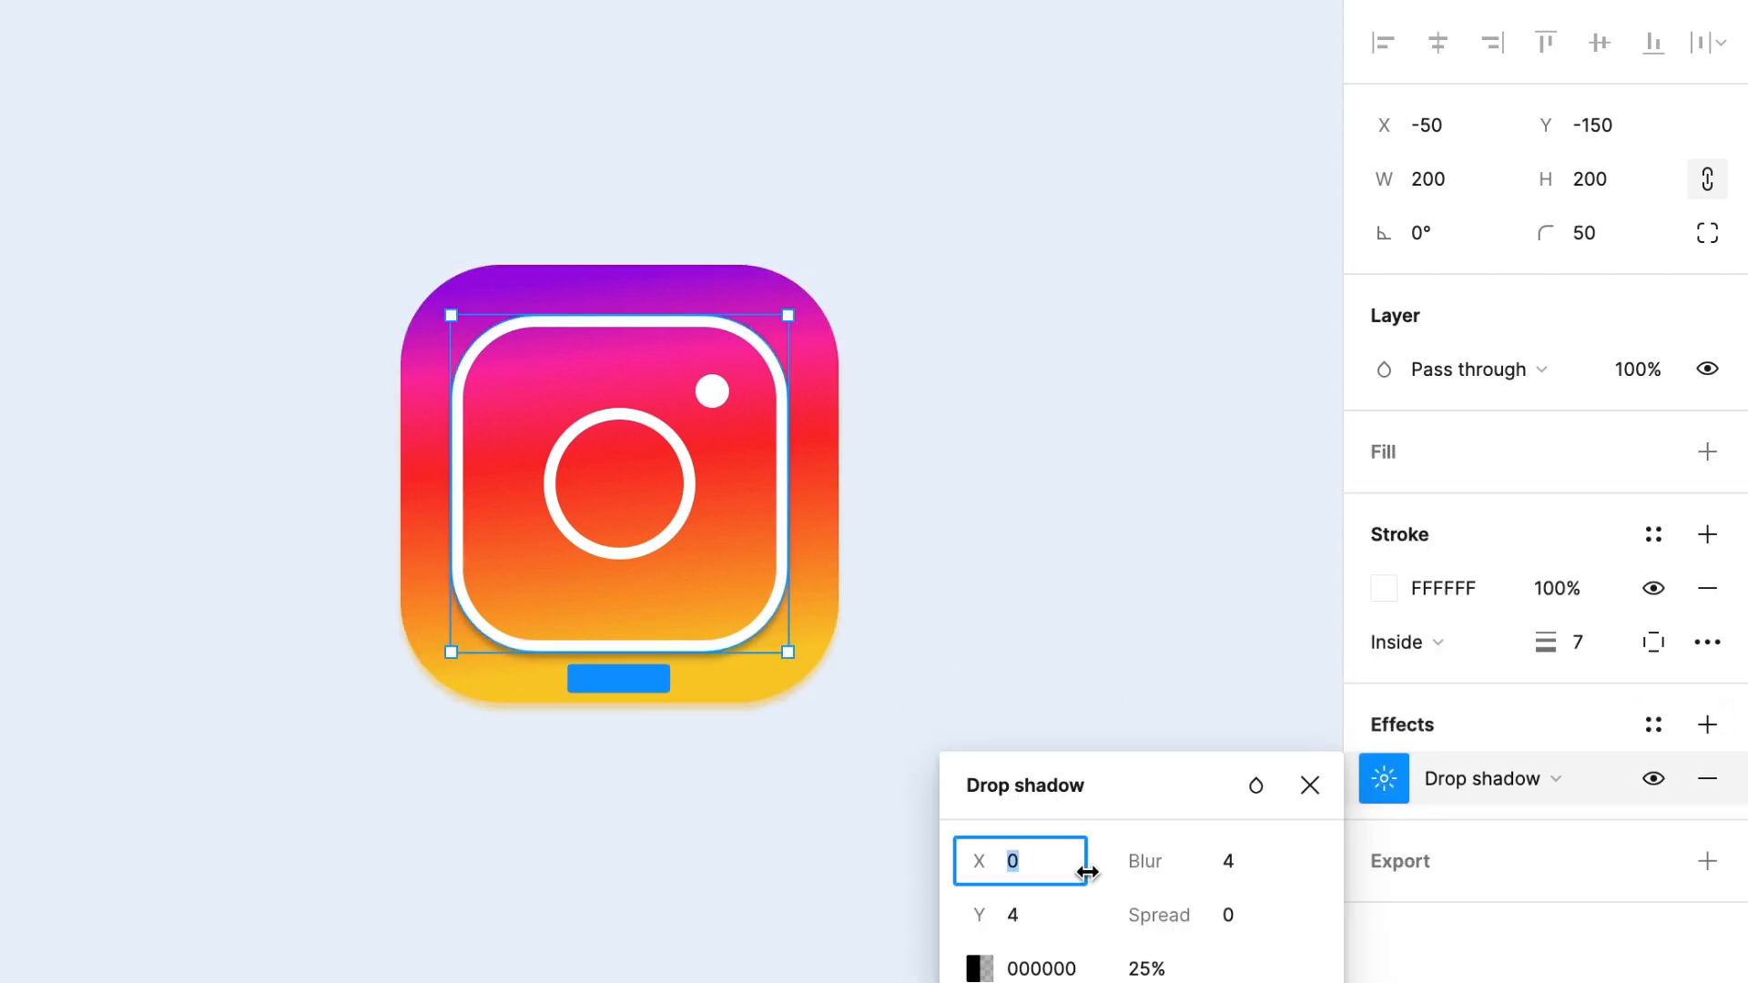
{"action": "left_click", "coordinate": [980, 969]}
{"action": "key", "text": "super+v"}
{"action": "key", "text": "Return"}
- Set the opacity of the inner square's drop shadow to 50%
{"action": "left_click_drag", "start_coordinate": [800, 808], "coordinate": [735, 806]}
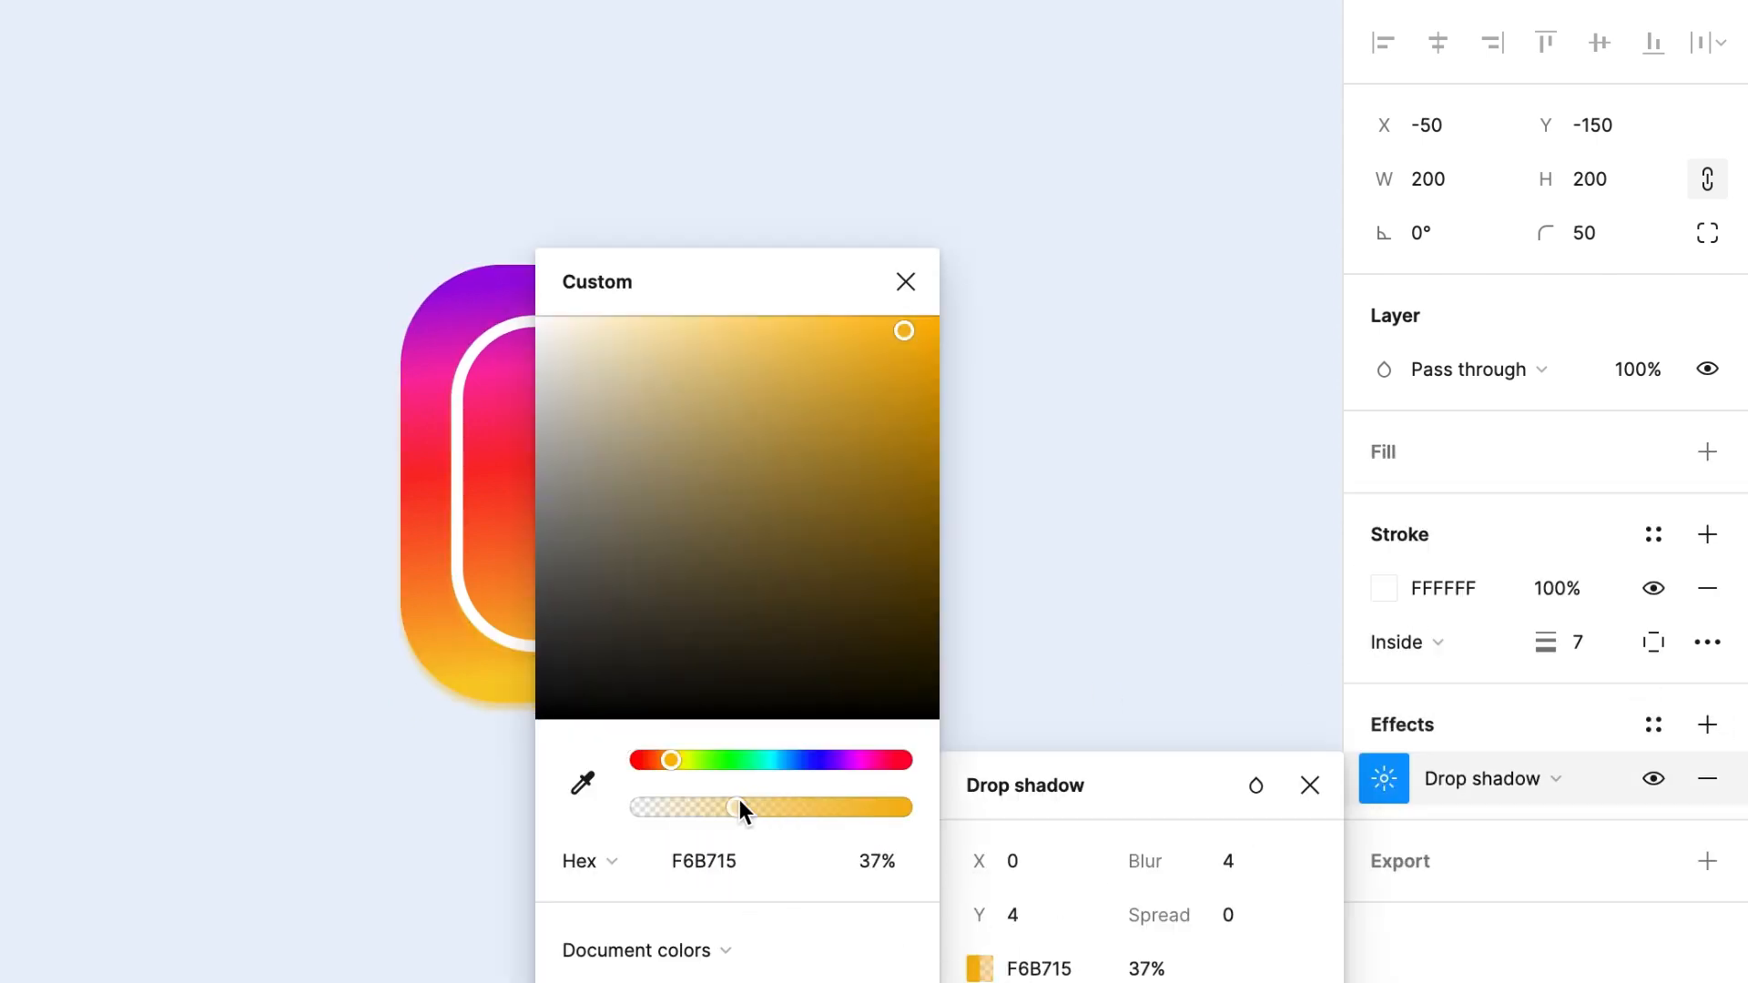
{"action": "left_click", "coordinate": [1147, 969]}
{"action": "type", "text": "50"}
{"action": "key", "text": "Return"}
{"action": "left_click", "coordinate": [1072, 560]}
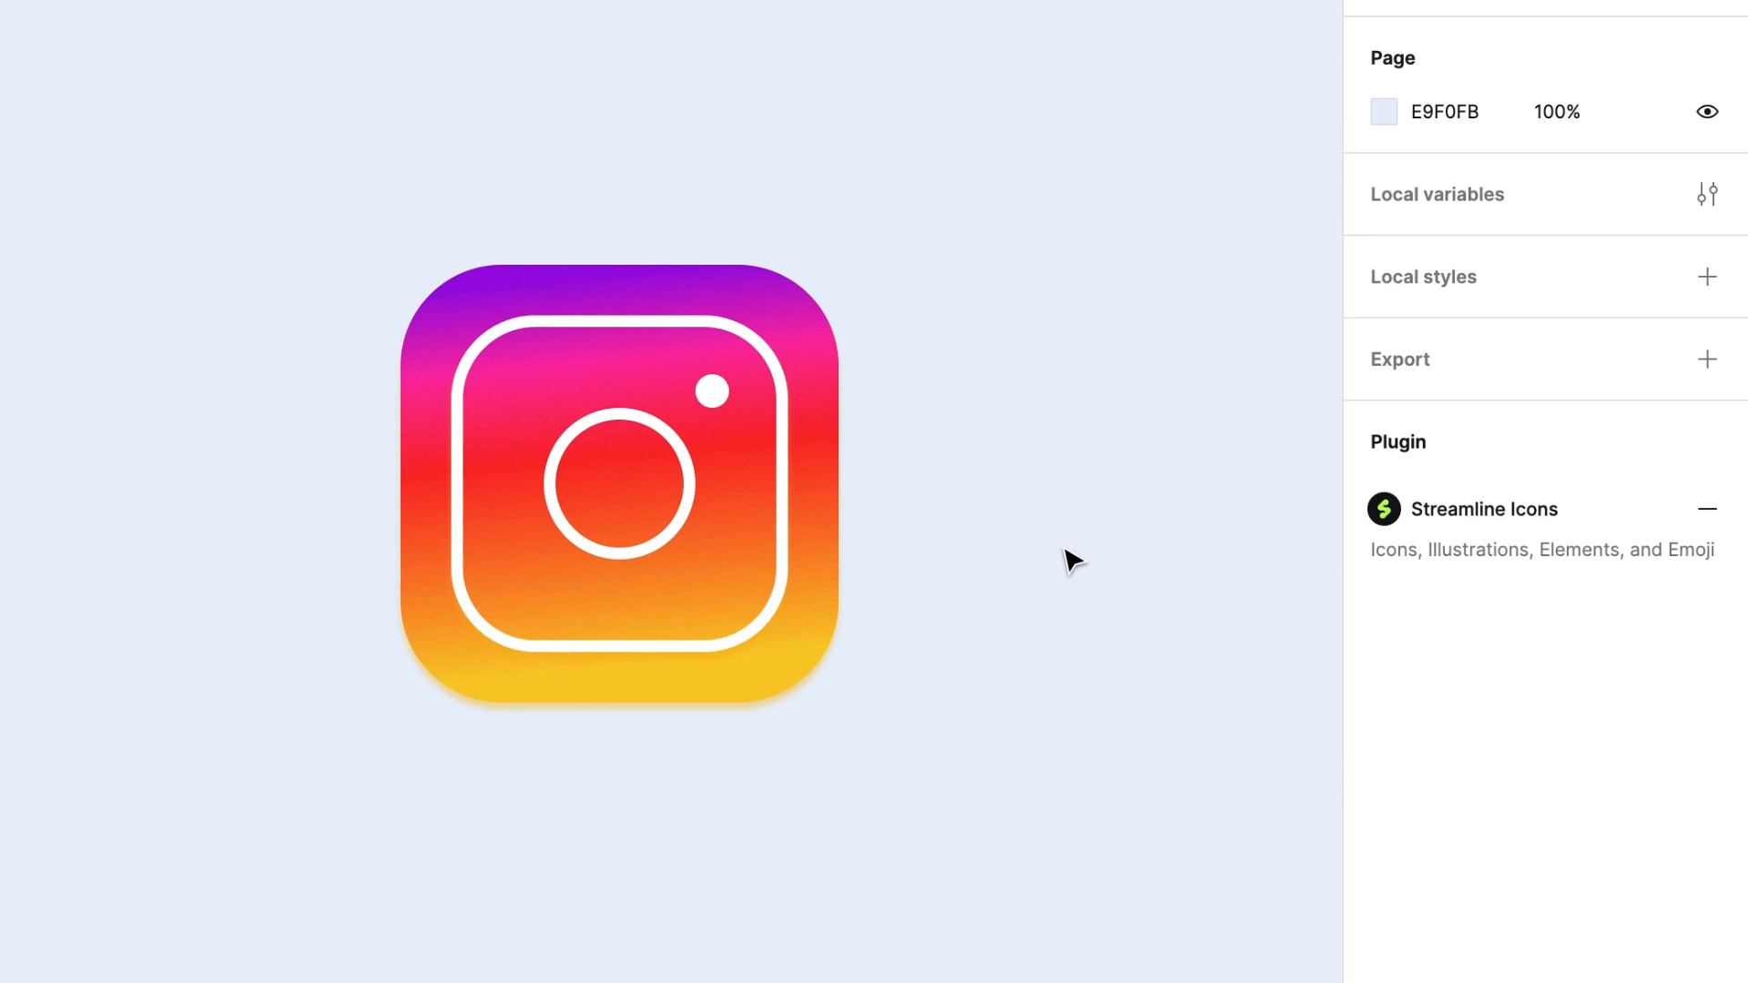
- Add a drop shadow to the central white ring and recolour it yellow-orange
{"action": "left_click", "coordinate": [644, 557]}
{"action": "left_click", "coordinate": [1707, 725]}
{"action": "left_click", "coordinate": [1384, 778]}
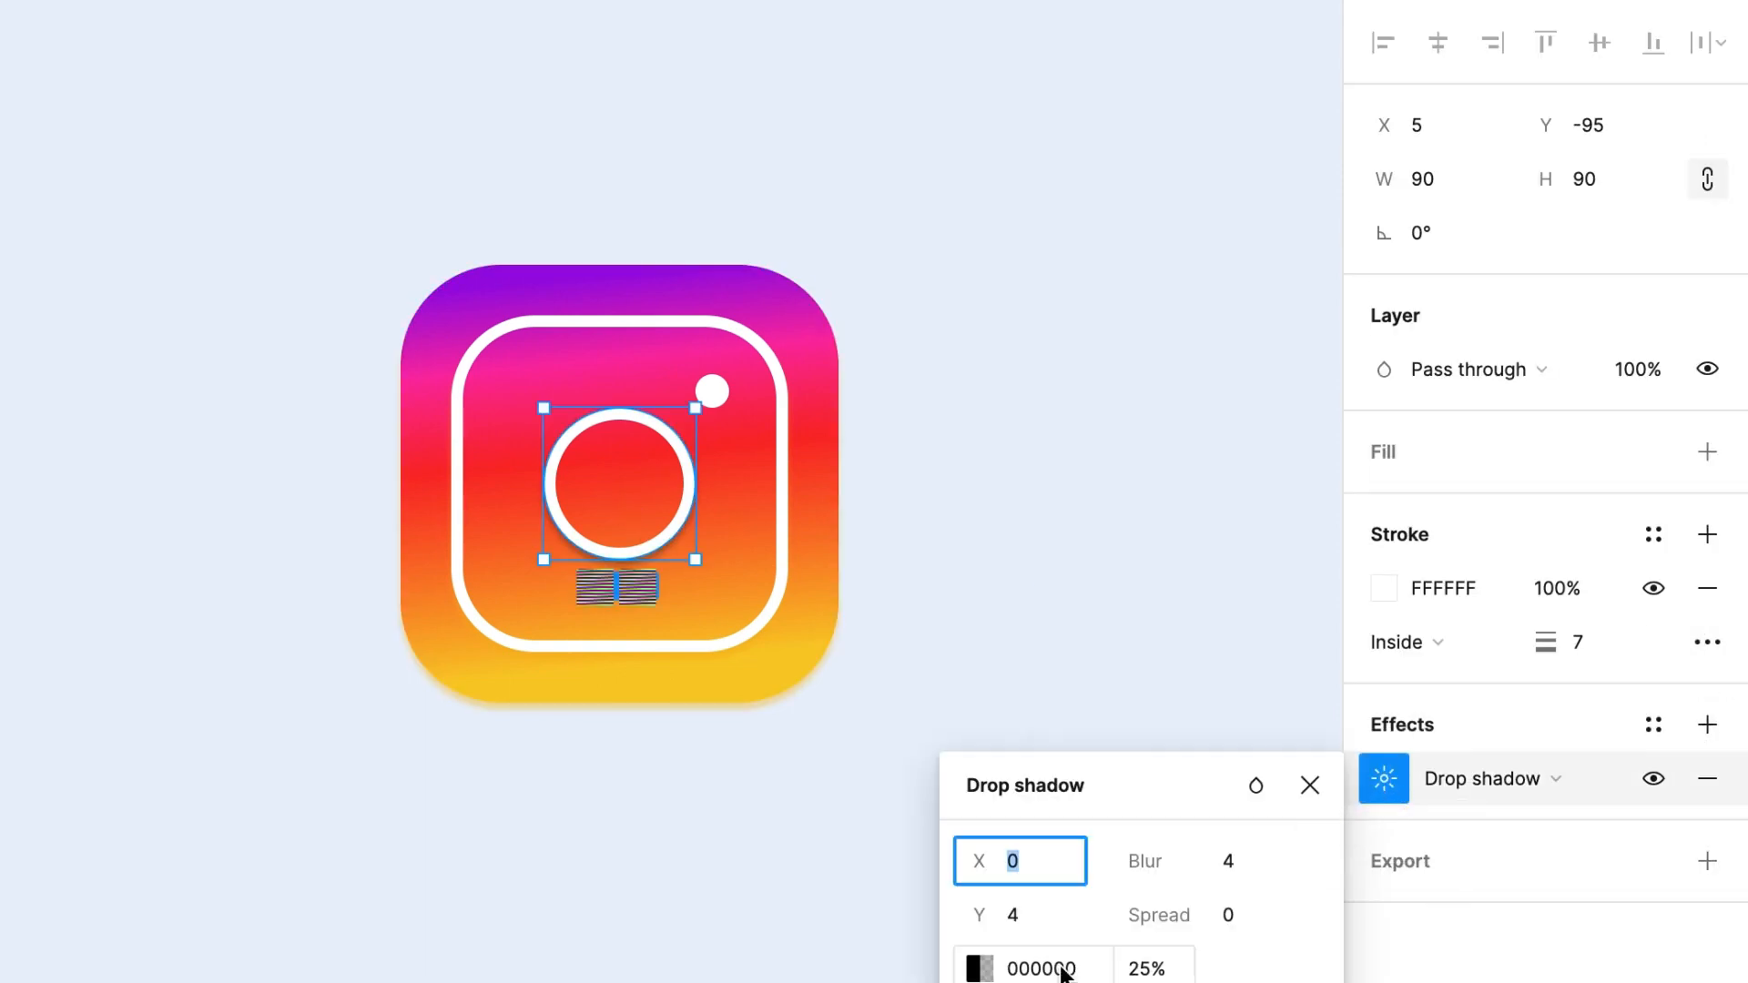
{"action": "left_click", "coordinate": [980, 969]}
{"action": "left_click_drag", "start_coordinate": [648, 758], "coordinate": [659, 757]}
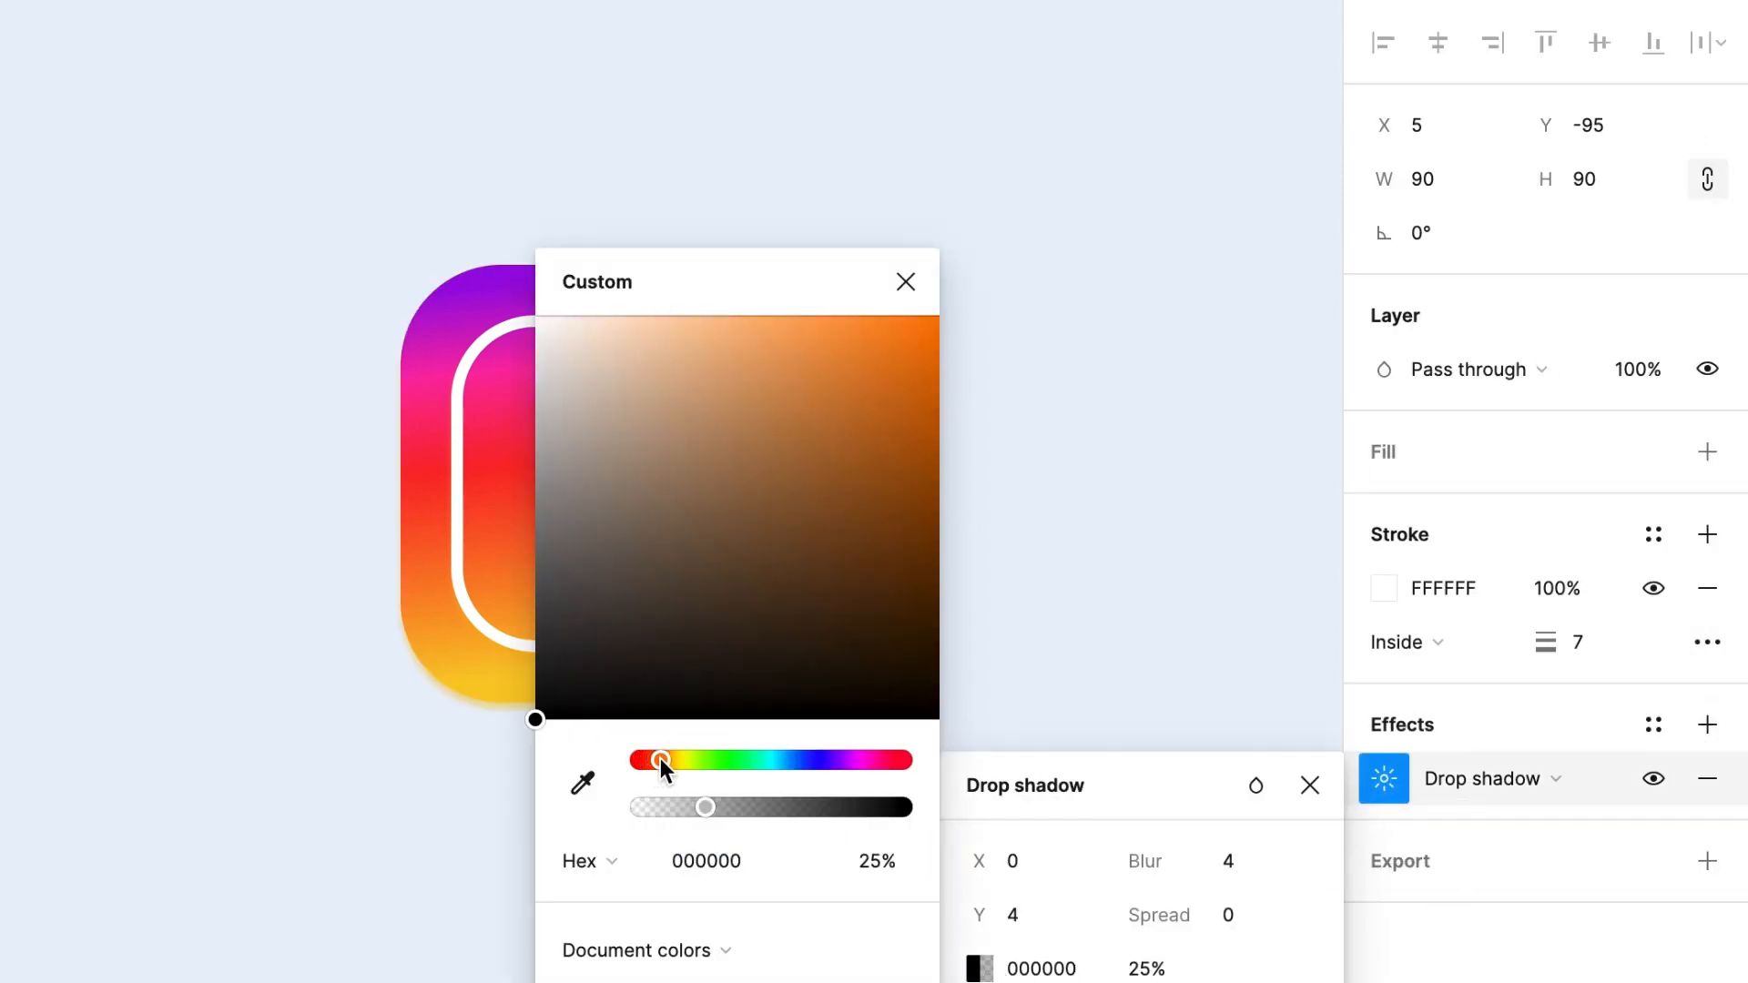
{"action": "left_click", "coordinate": [697, 982]}
{"action": "left_click_drag", "start_coordinate": [699, 949], "coordinate": [1106, 838]}
{"action": "left_click_drag", "start_coordinate": [1292, 696], "coordinate": [1170, 696]}
{"action": "key", "text": "Escape"}
- Add a drop shadow to the small white dot in the icon's upper-right corner
{"action": "left_click", "coordinate": [712, 391]}
{"action": "left_click", "coordinate": [1708, 778]}
{"action": "left_click", "coordinate": [697, 904]}
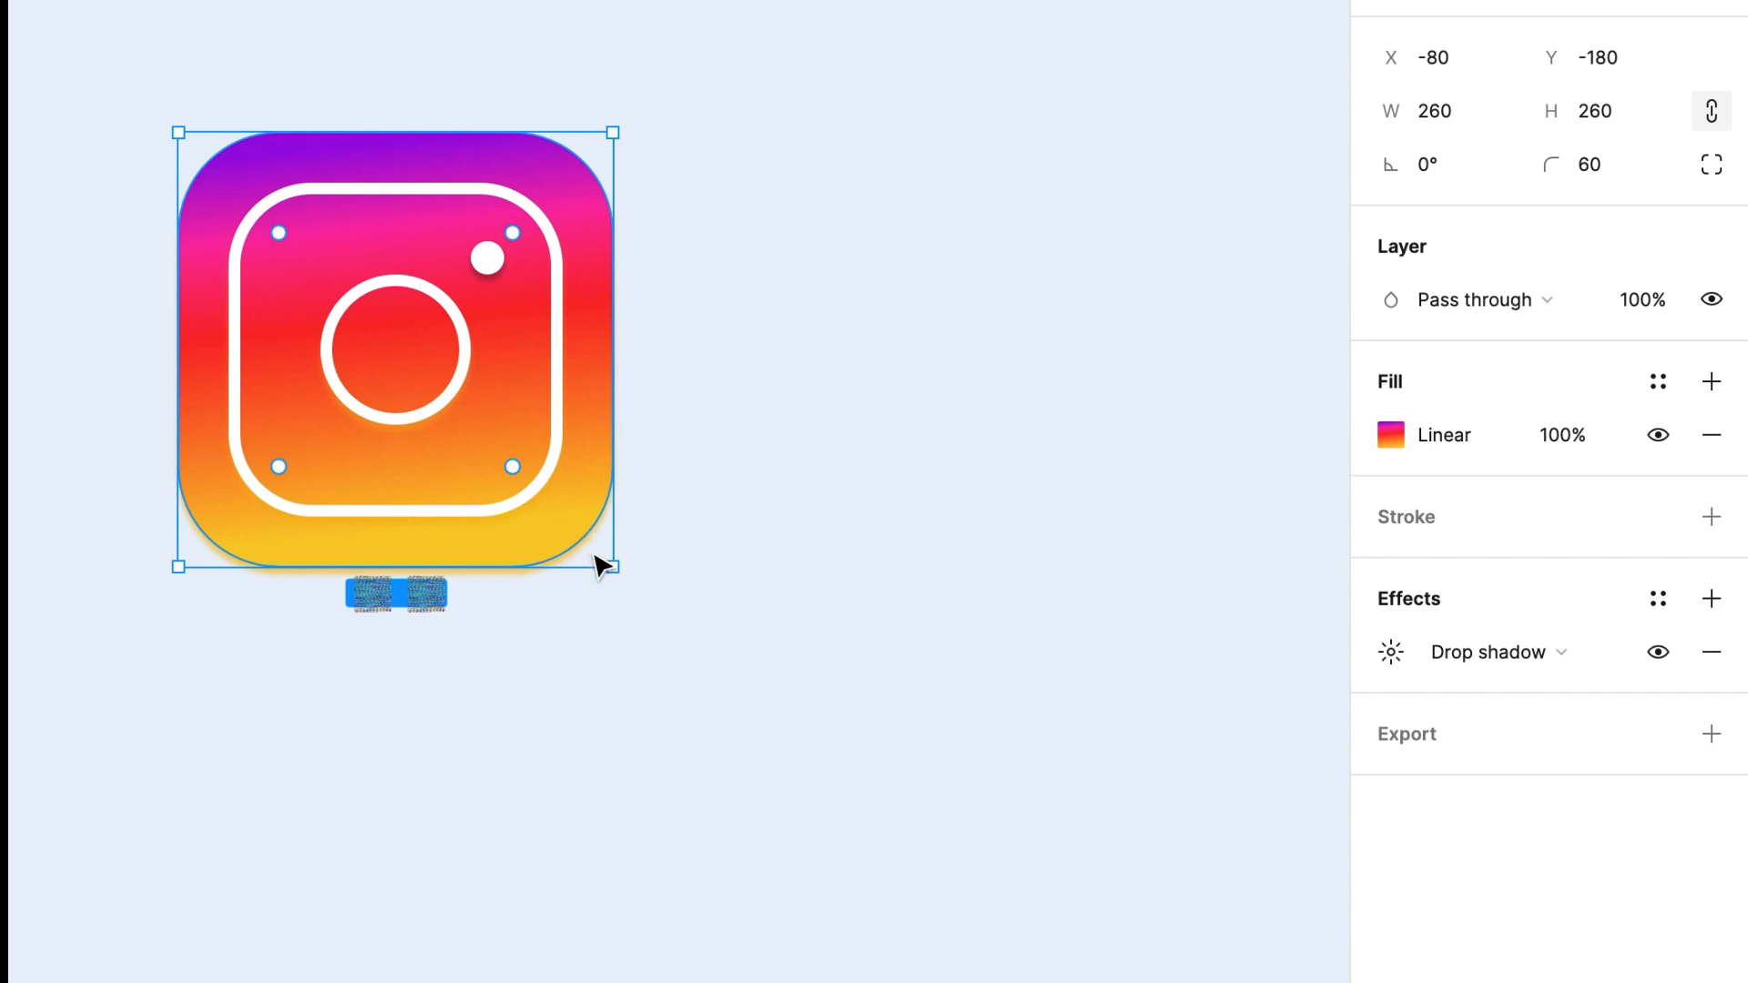
- Duplicate the gradient outer square and place the copy to the right of the Instagram icon at X 337
{"action": "left_click_drag", "start_coordinate": [597, 566], "coordinate": [1118, 559]}
{"action": "scroll", "coordinate": [910, 601], "scroll_direction": "right", "scroll_amount": 4}
{"action": "left_click_drag", "start_coordinate": [712, 512], "coordinate": [882, 510]}
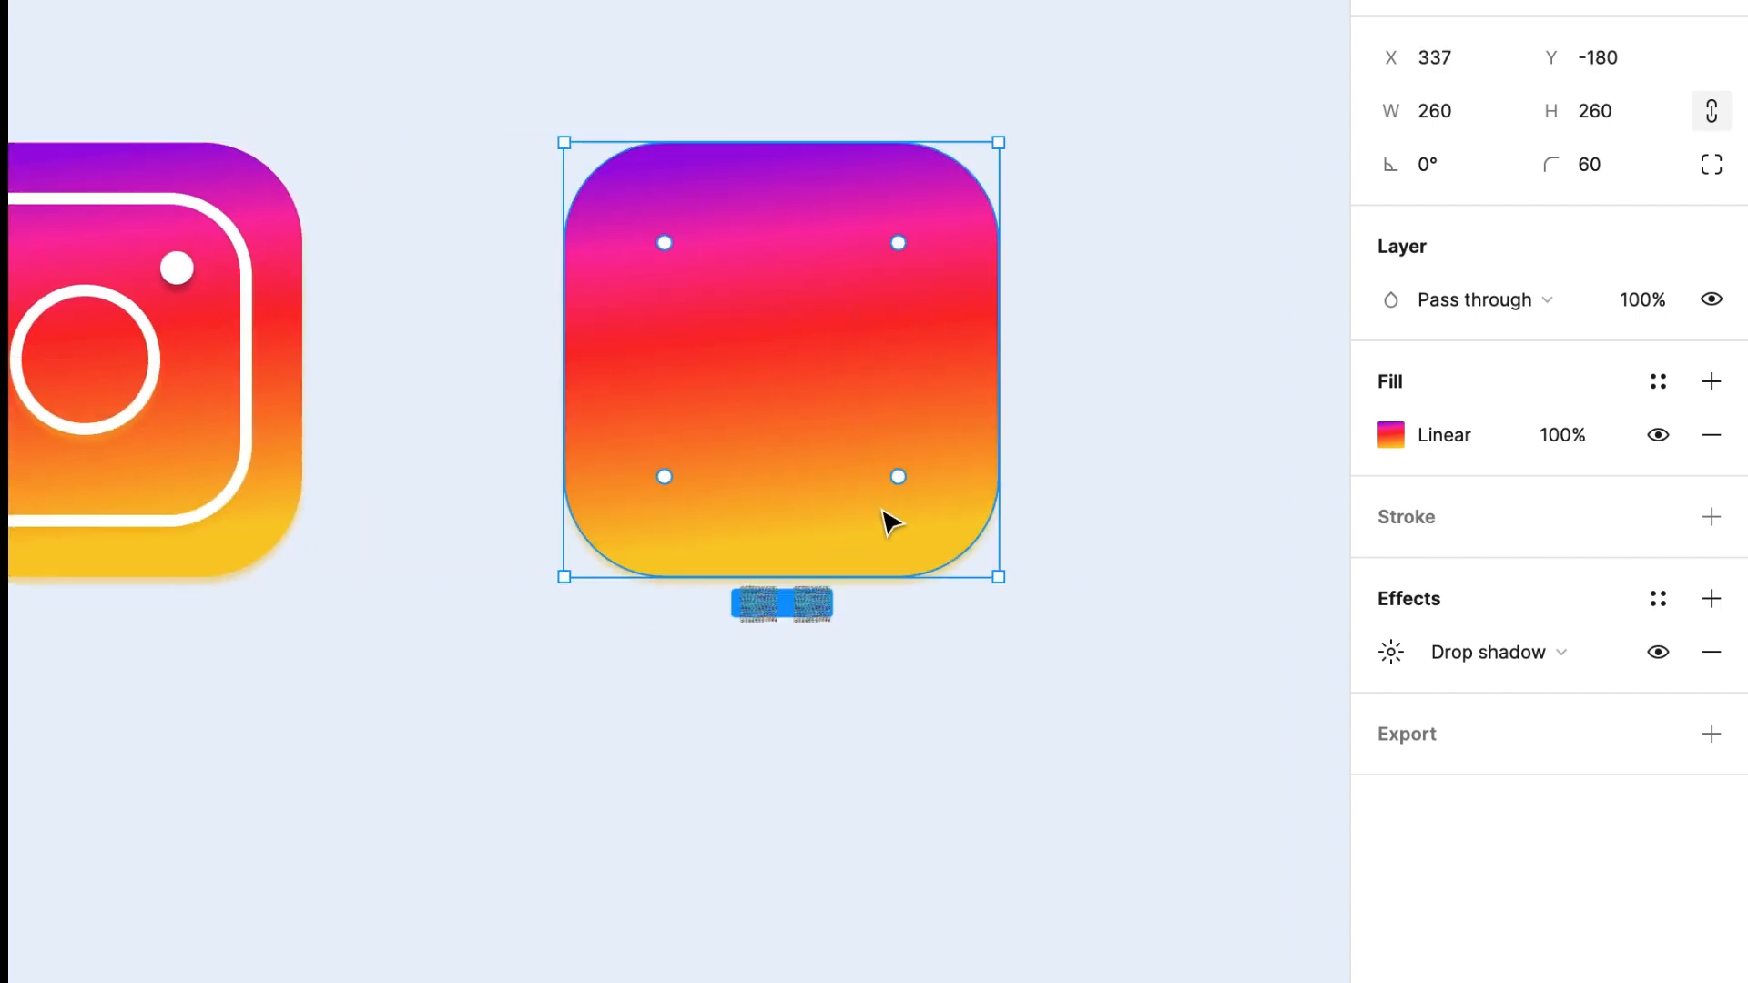
- Replace the copied square's gradient with a solid dark blue 090690 fill
{"action": "left_click", "coordinate": [1391, 435]}
{"action": "left_click", "coordinate": [990, 26]}
{"action": "left_click_drag", "start_coordinate": [1259, 500], "coordinate": [1227, 497]}
{"action": "left_click_drag", "start_coordinate": [1333, 108], "coordinate": [1336, 251]}
{"action": "left_click", "coordinate": [946, 330]}
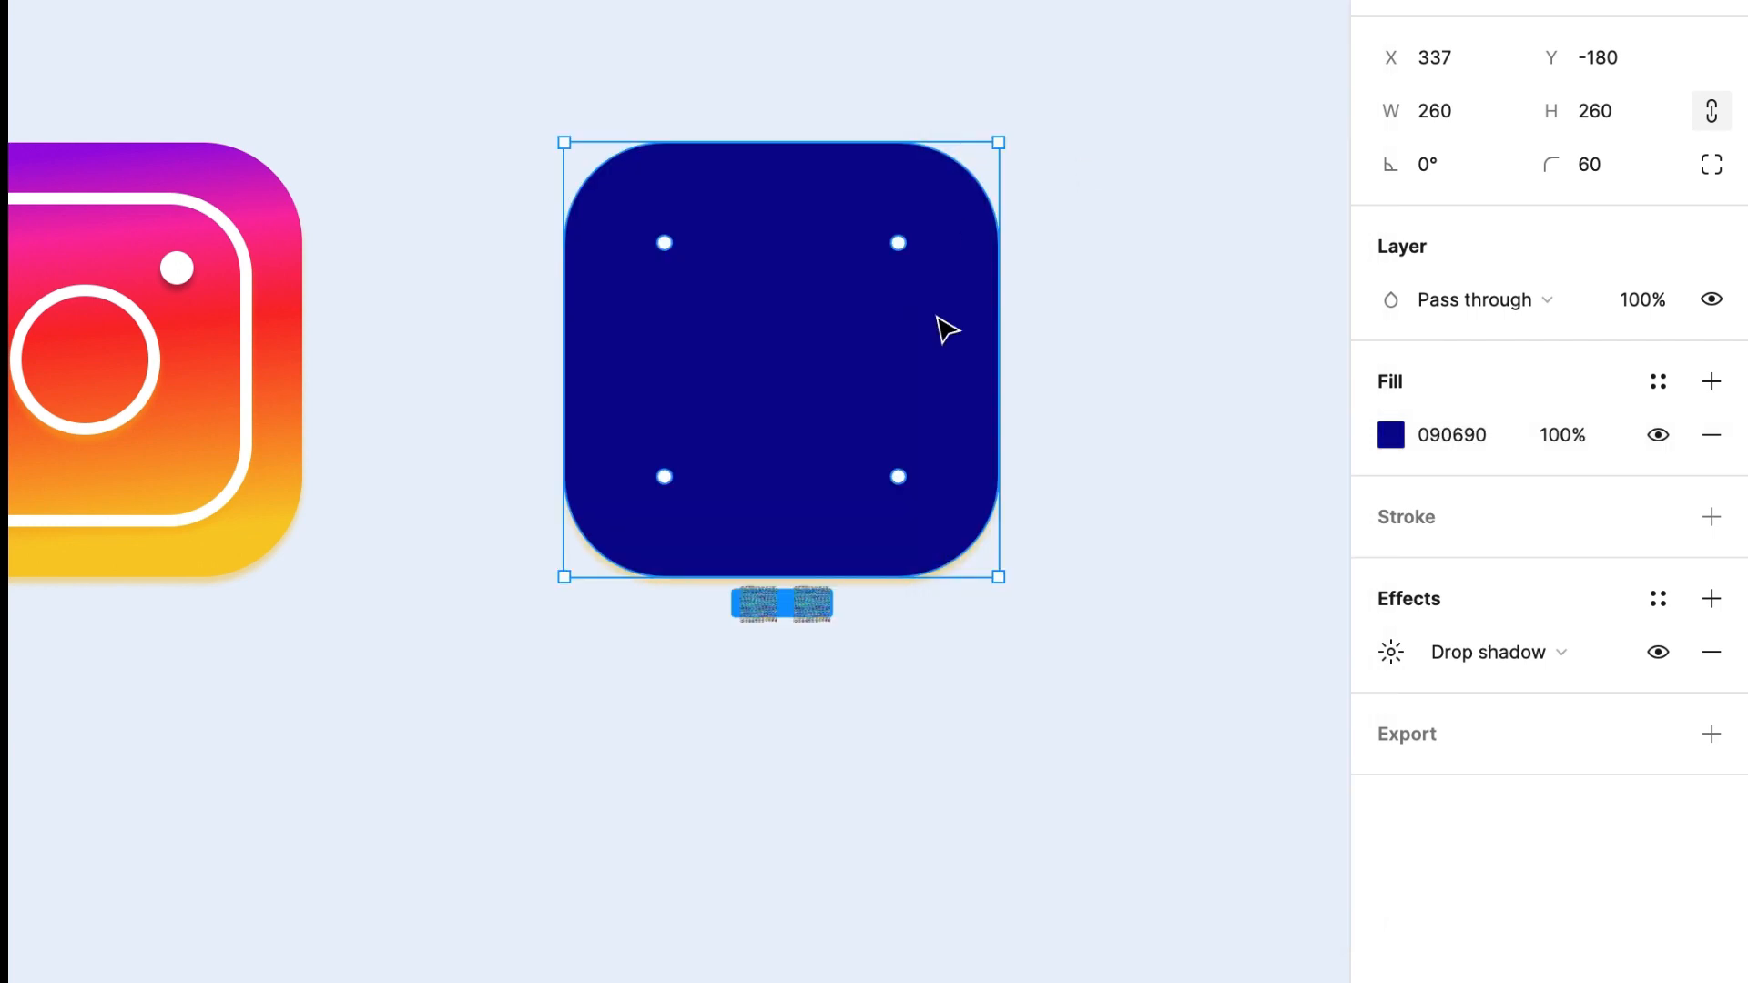
- Recolour the copied square's drop shadow to bright blue 1547F6
{"action": "left_click", "coordinate": [1390, 651]}
{"action": "left_click", "coordinate": [988, 840]}
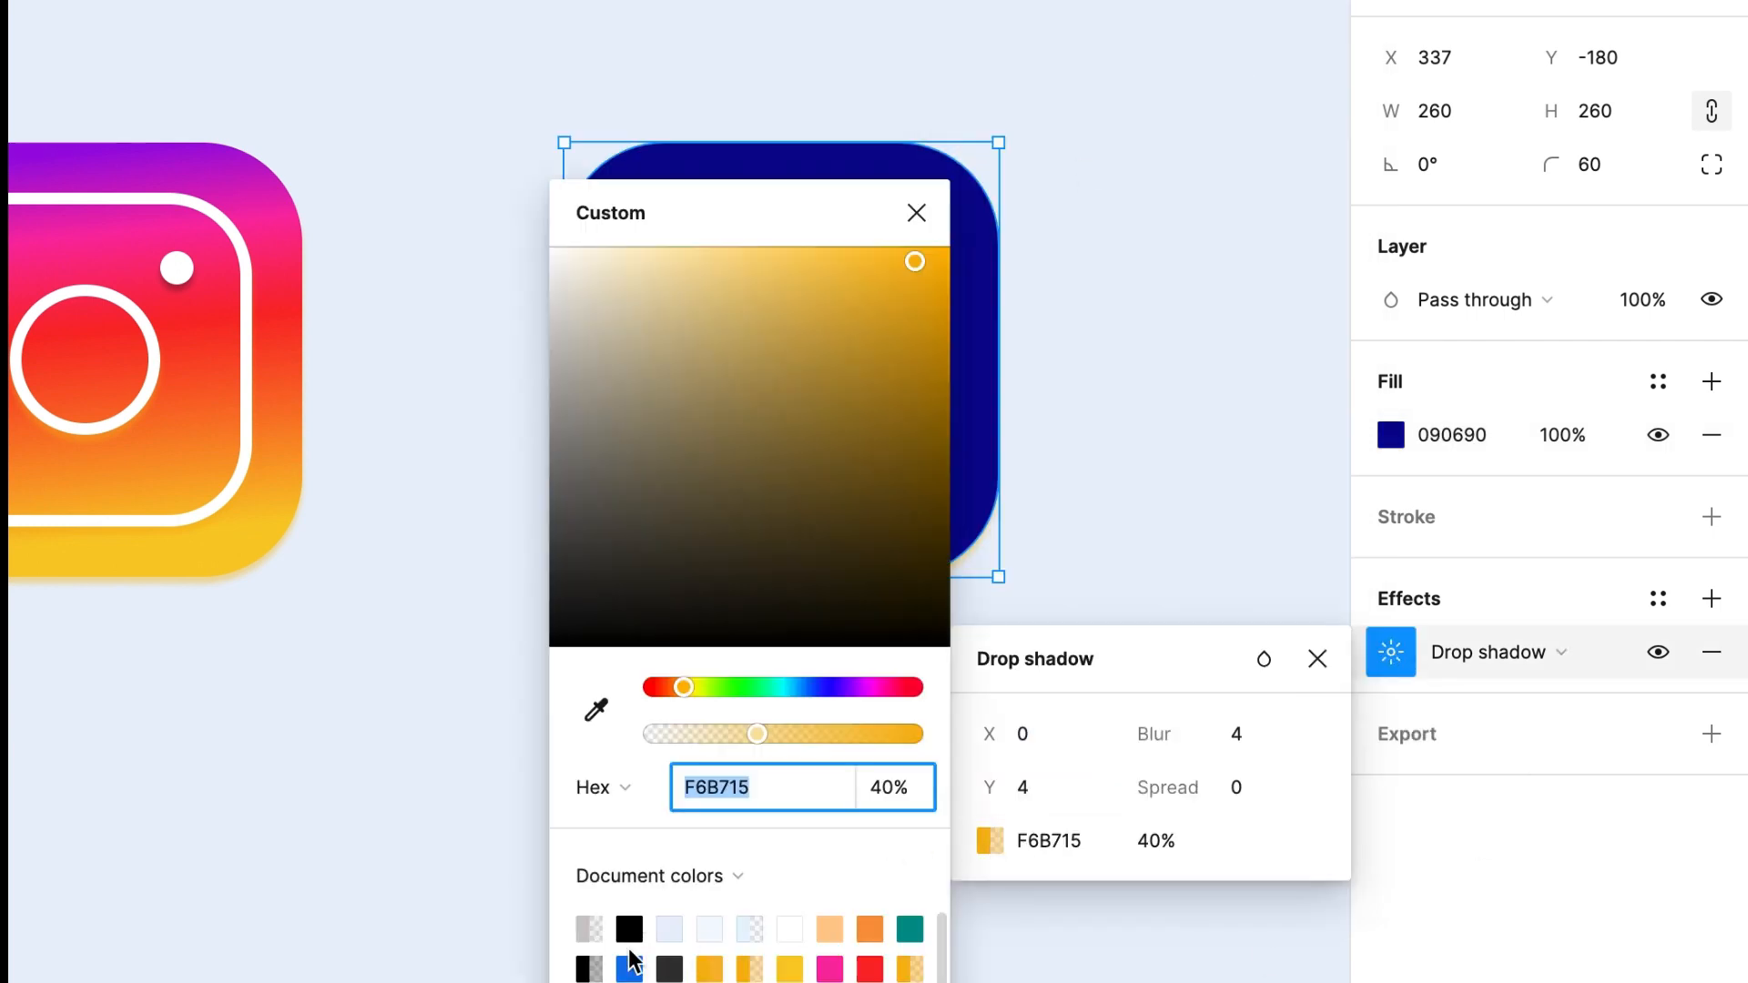
{"action": "left_click_drag", "start_coordinate": [685, 686], "coordinate": [816, 688]}
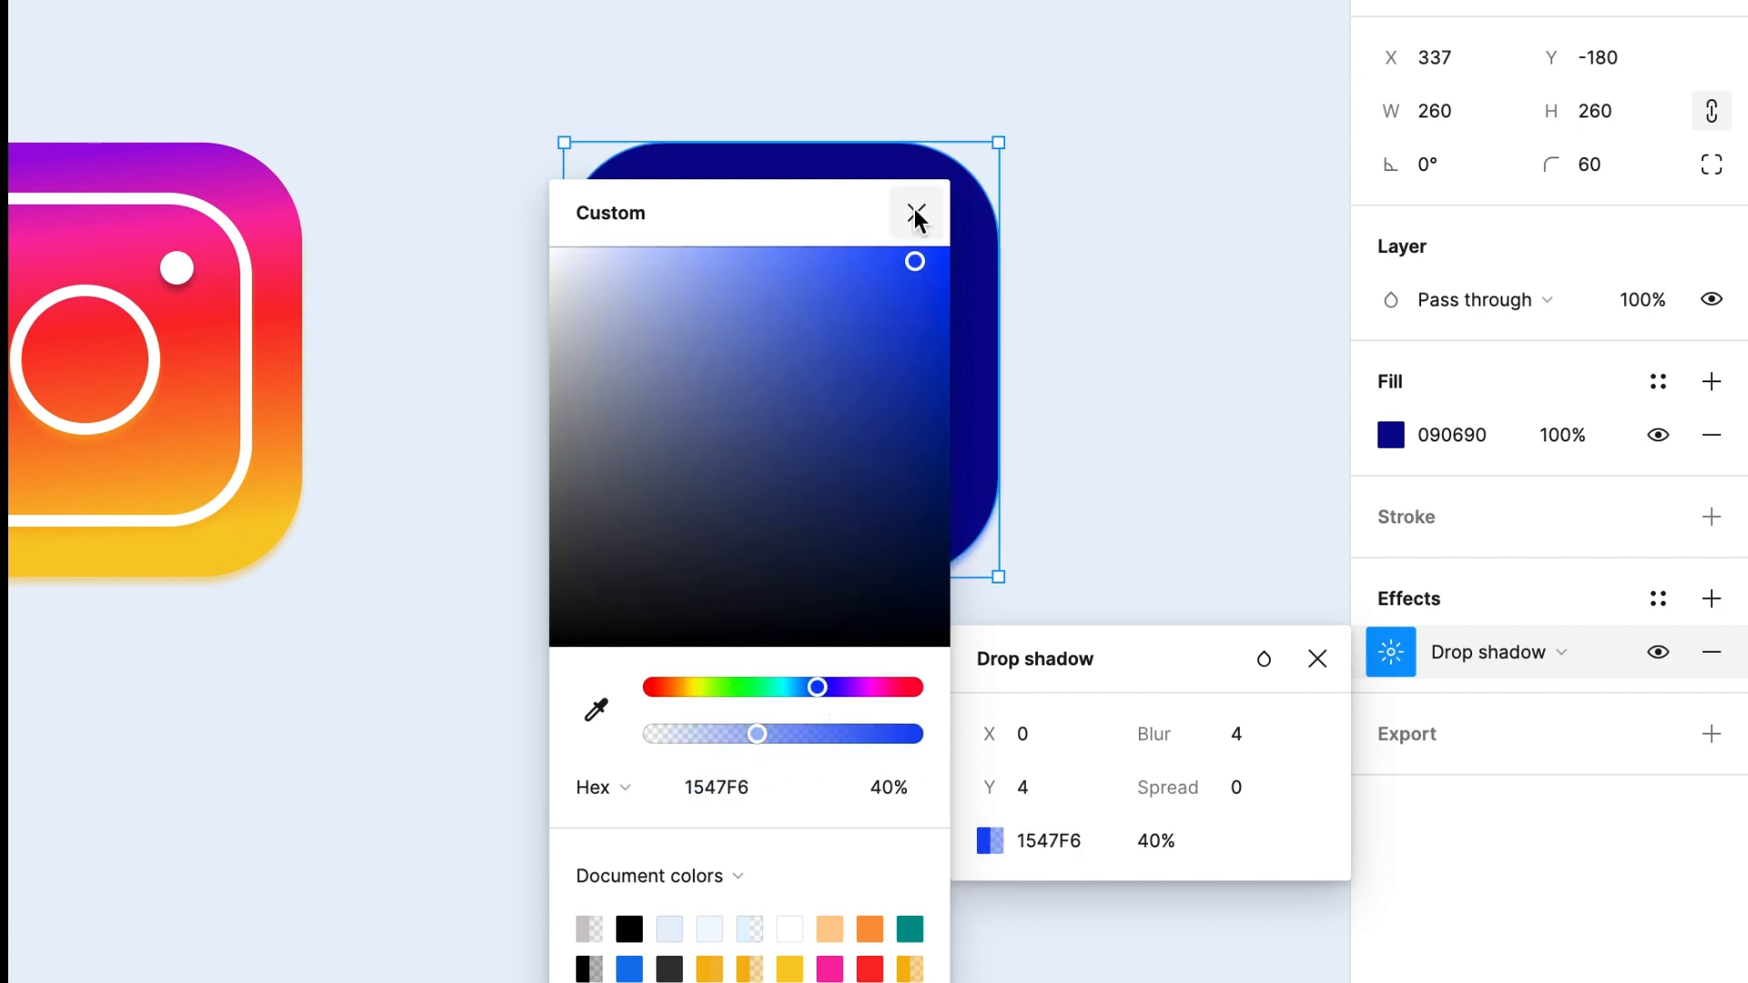
{"action": "left_click", "coordinate": [916, 214]}
{"action": "left_click", "coordinate": [703, 921]}
{"action": "left_click", "coordinate": [877, 476]}
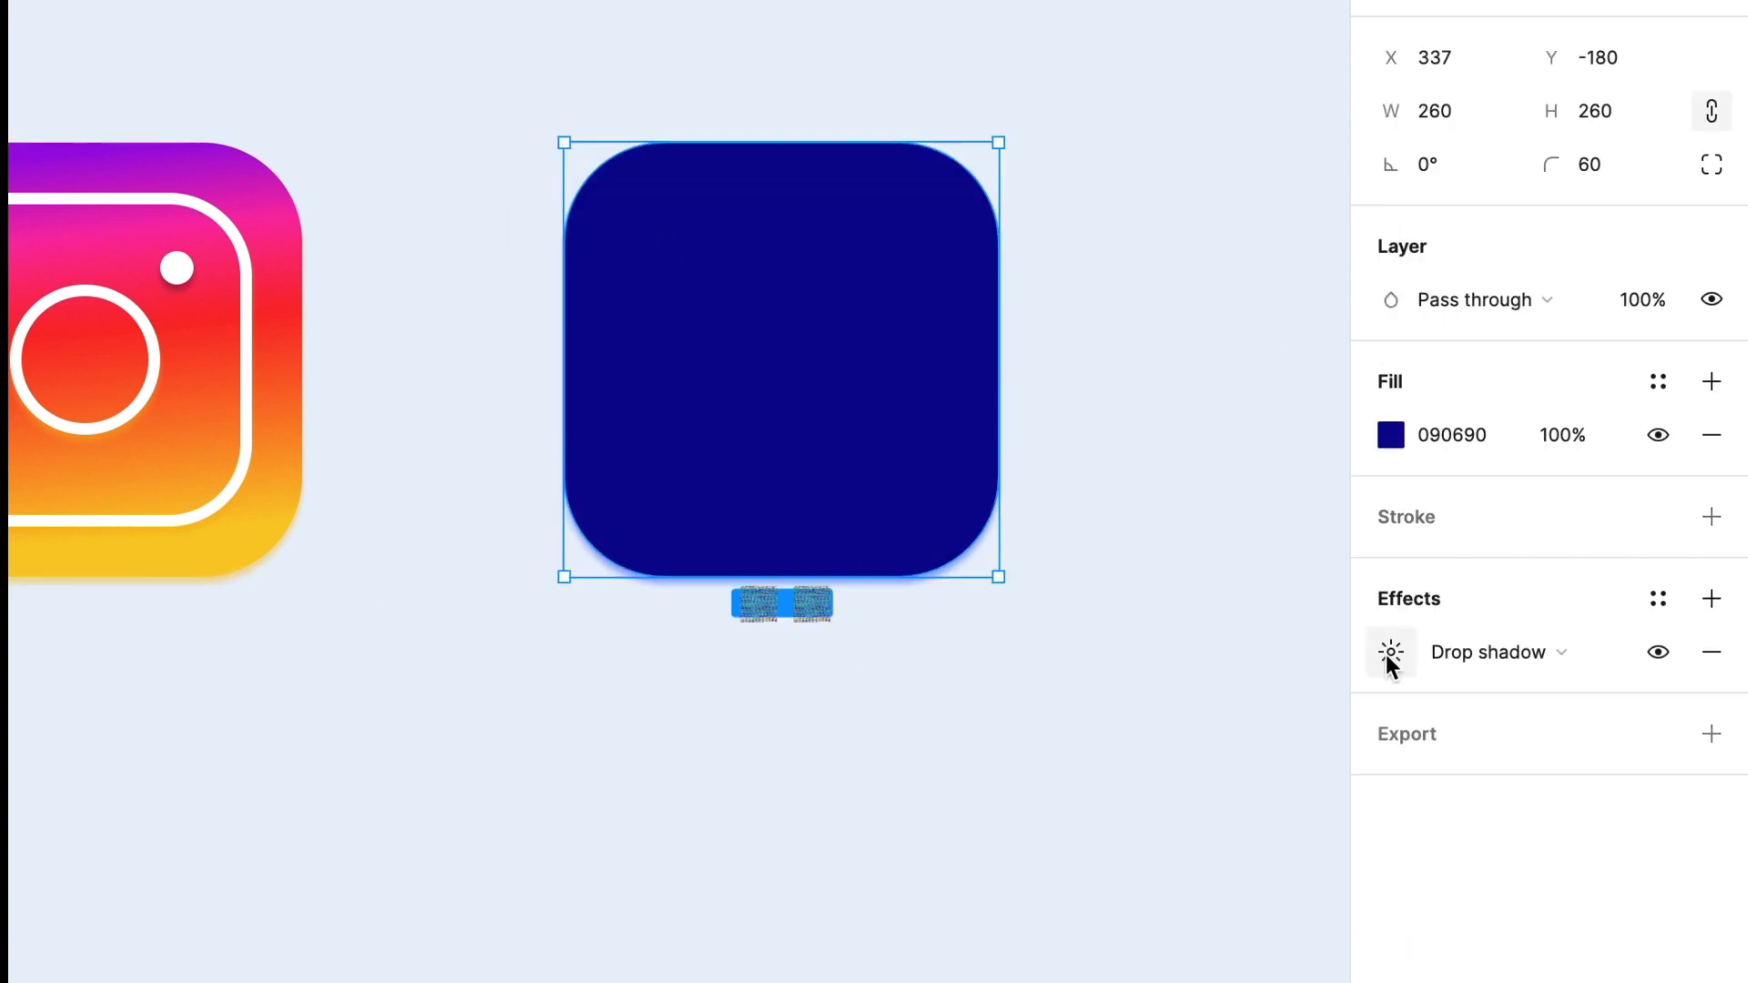
- Recolour the copied square's drop shadow to a dark shade that matches its dark blue fill
{"action": "left_click", "coordinate": [1390, 651]}
{"action": "left_click", "coordinate": [988, 840]}
{"action": "key", "text": "ctrl+v"}
{"action": "key", "text": "Return"}
{"action": "left_click_drag", "start_coordinate": [946, 478], "coordinate": [919, 565]}
{"action": "left_click", "coordinate": [1162, 535]}
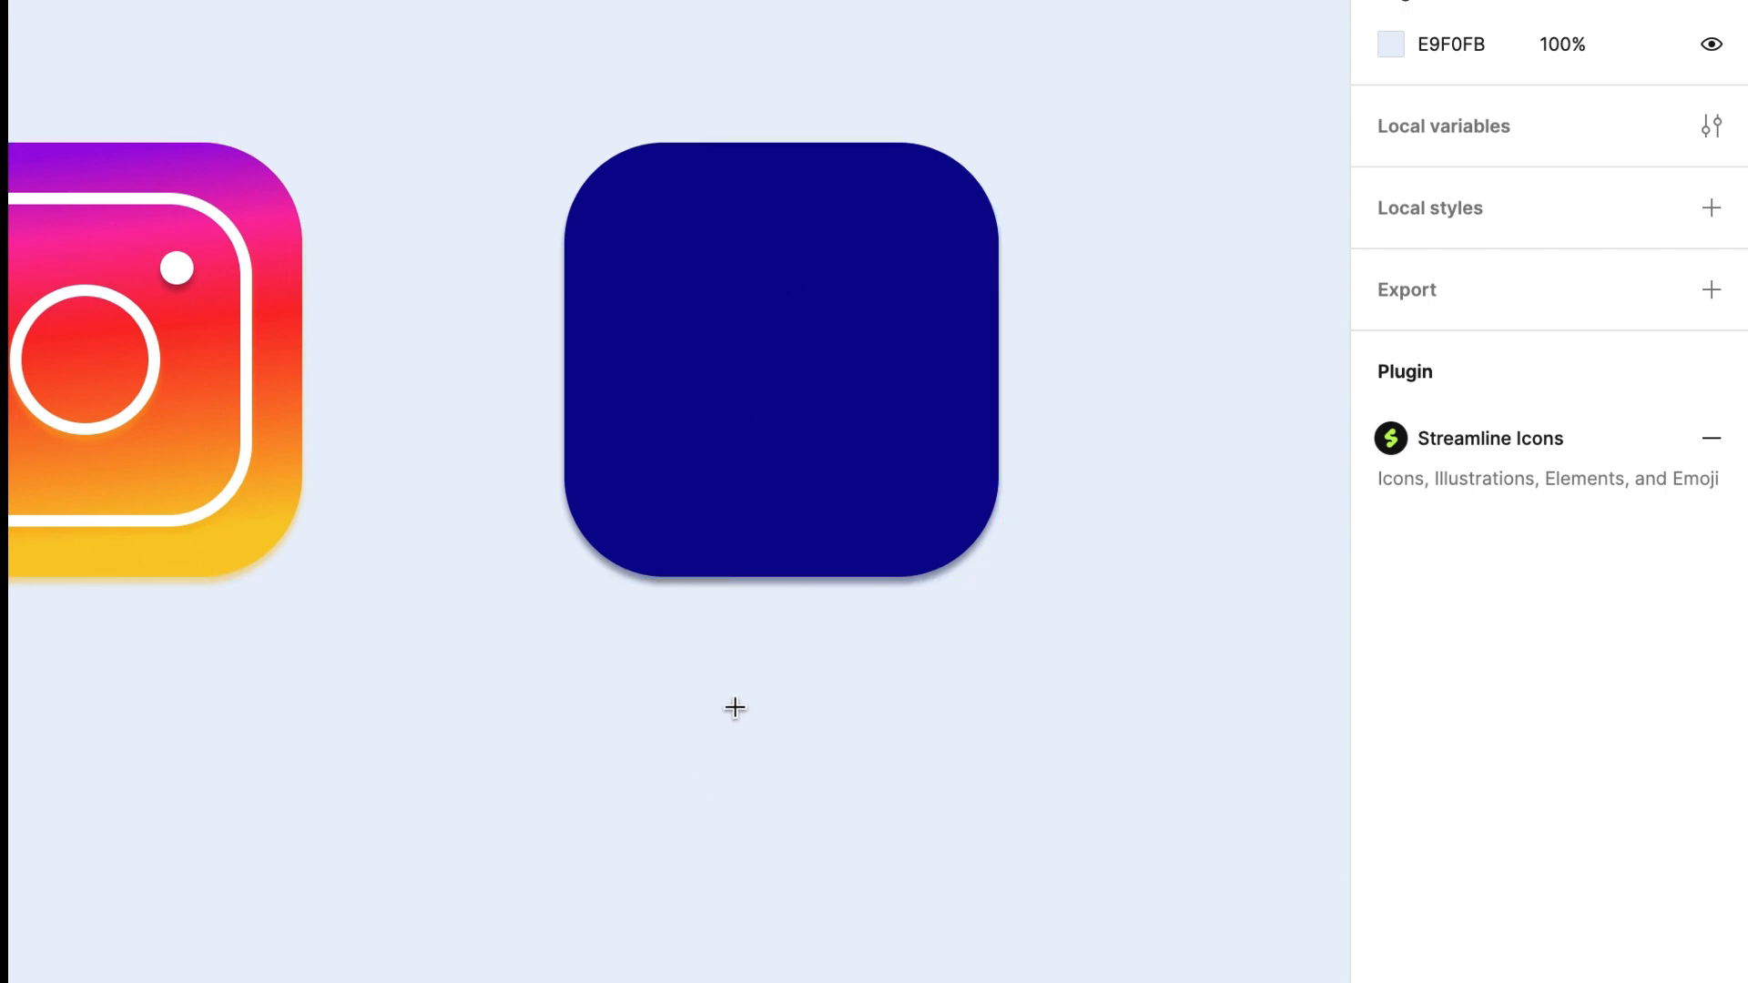
- Draw a diagonal line about 194 long below the blue square and set its stroke width to 15
{"action": "mouse_move", "coordinate": [781, 642]}
{"action": "left_mouse_down"}
{"action": "mouse_move", "coordinate": [612, 928]}
{"action": "mouse_move", "coordinate": [632, 930]}
{"action": "left_mouse_up"}
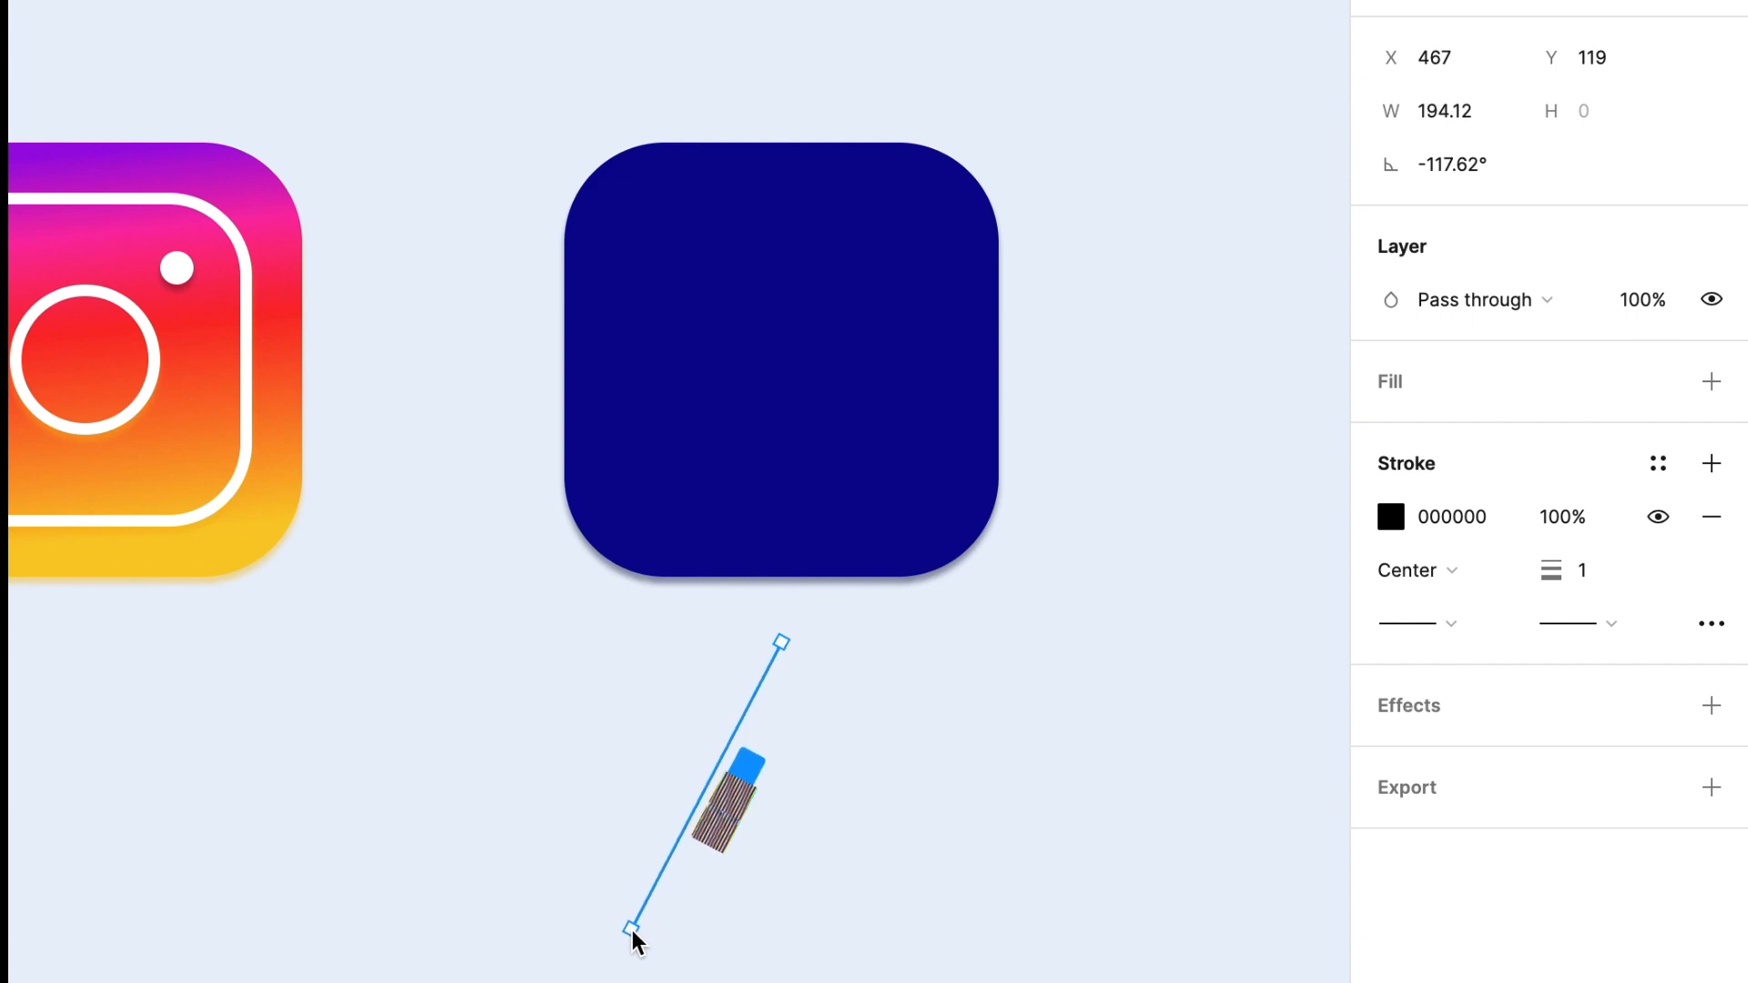
{"action": "left_click_drag", "start_coordinate": [1549, 571], "coordinate": [1588, 570]}
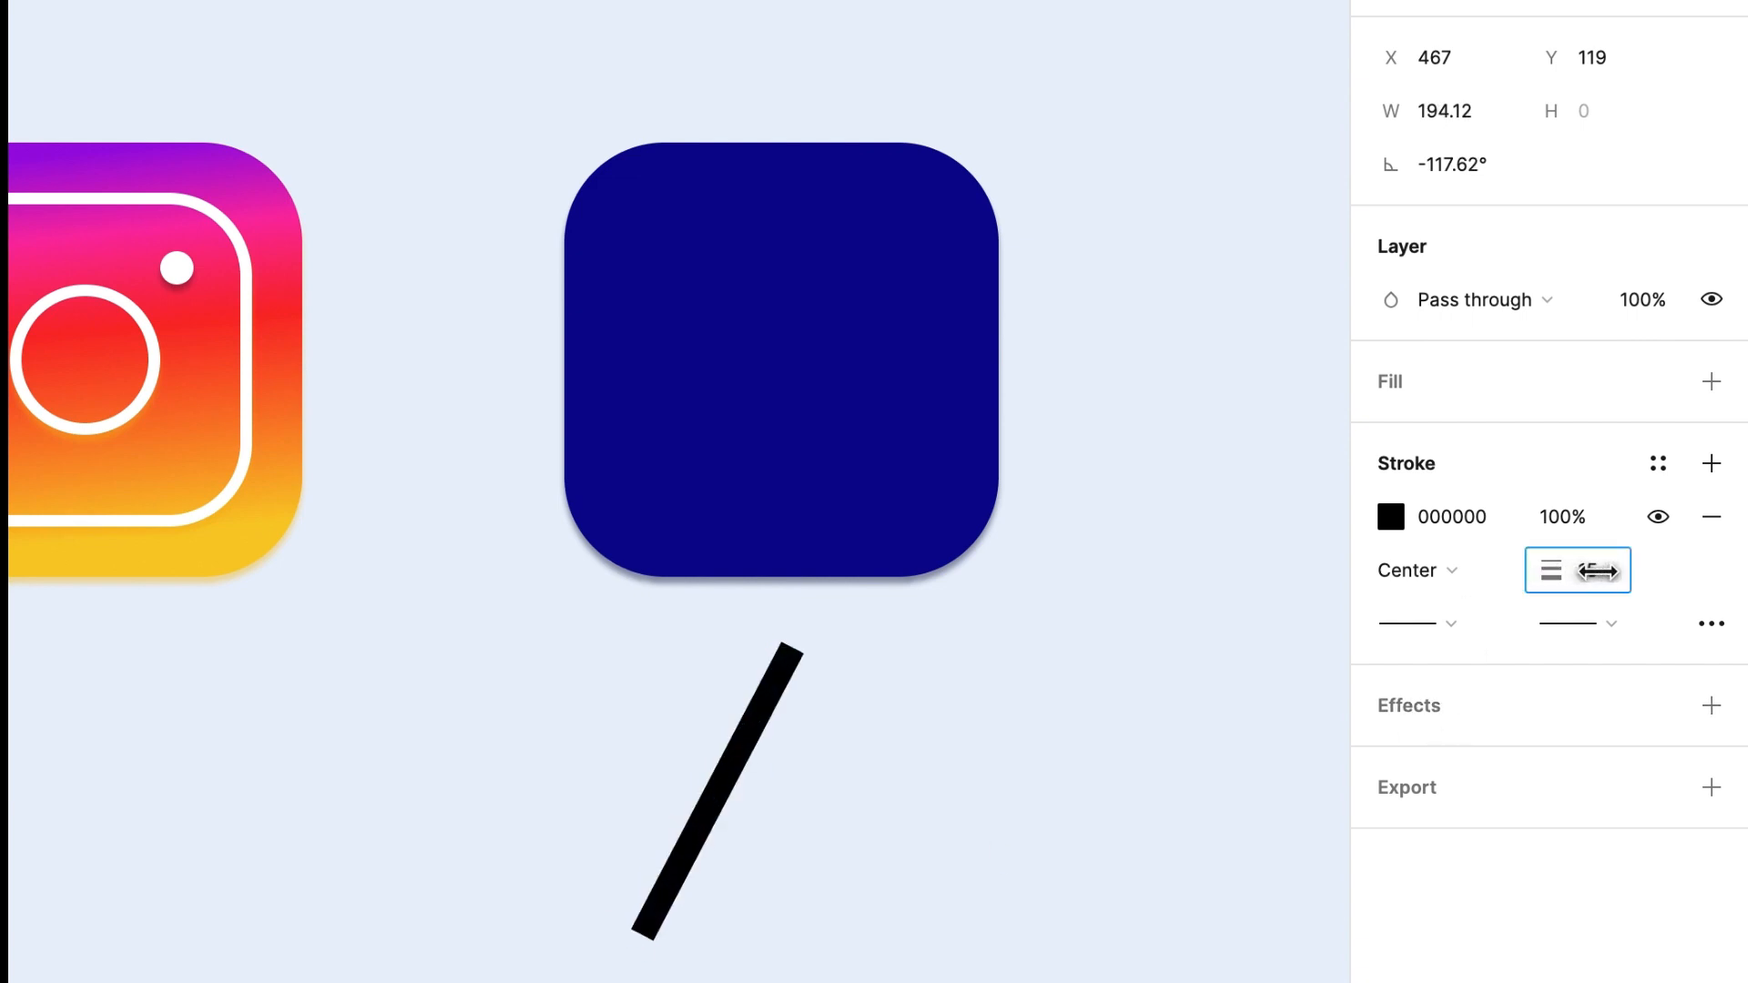
- Try to round the line's ends with a corner radius of 100
{"action": "double_click", "coordinate": [778, 694]}
{"action": "left_click", "coordinate": [1423, 219]}
{"action": "type", "text": "100"}
{"action": "key", "text": "Return"}
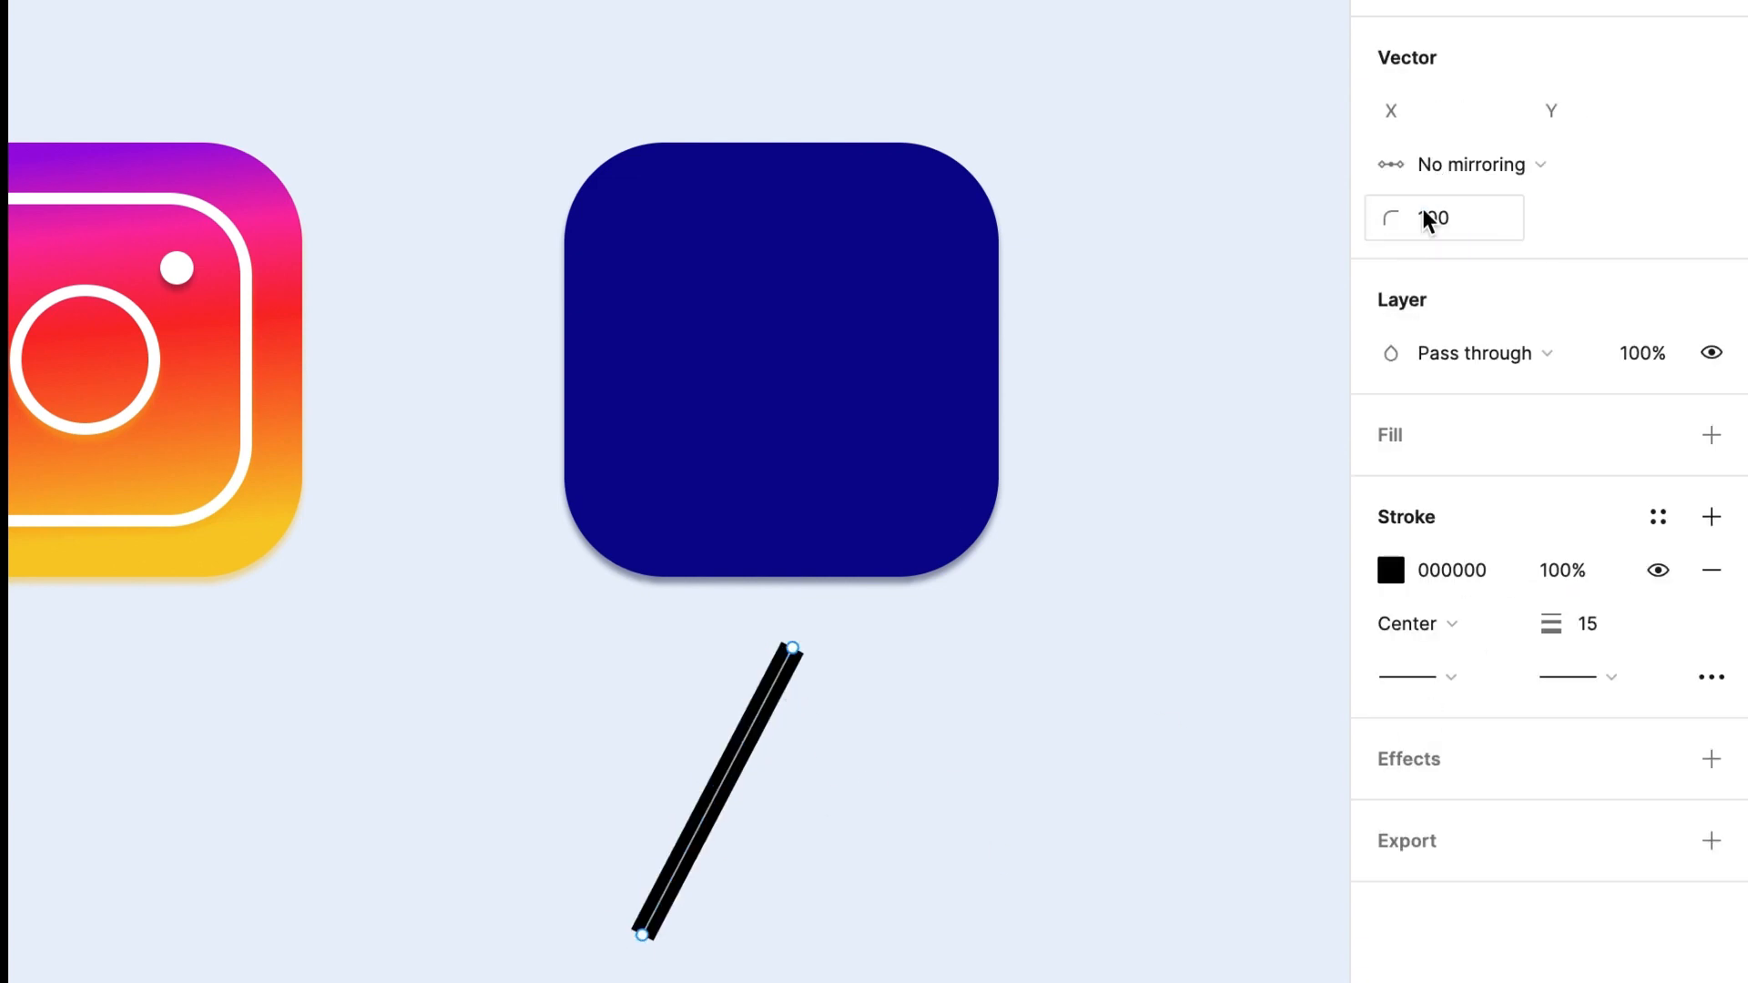
{"action": "left_click", "coordinate": [1425, 218]}
- Set the end points at both ends of the line to round
{"action": "left_click", "coordinate": [792, 648]}
{"action": "left_click", "coordinate": [1712, 624]}
{"action": "left_click", "coordinate": [1257, 792]}
{"action": "left_click", "coordinate": [1311, 981]}
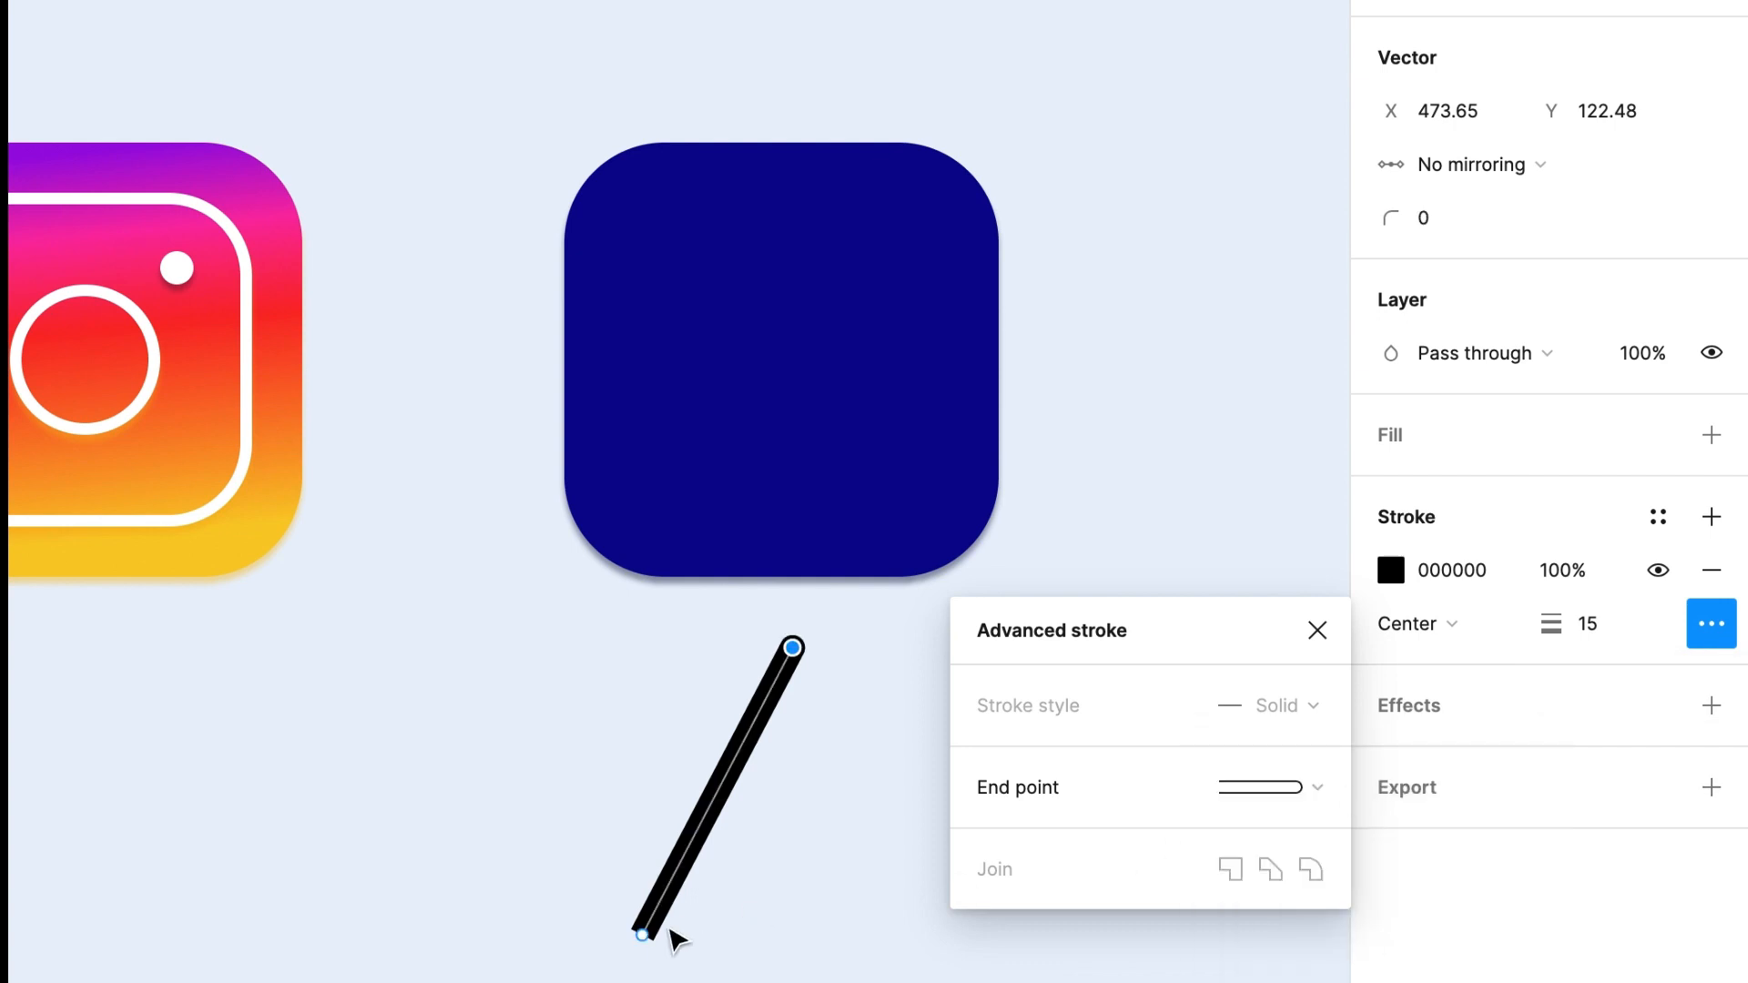
{"action": "left_click", "coordinate": [1260, 787]}
{"action": "left_click", "coordinate": [1311, 982]}
- Change the line's stroke colour to light blue 58A5EC
{"action": "left_click", "coordinate": [1398, 570]}
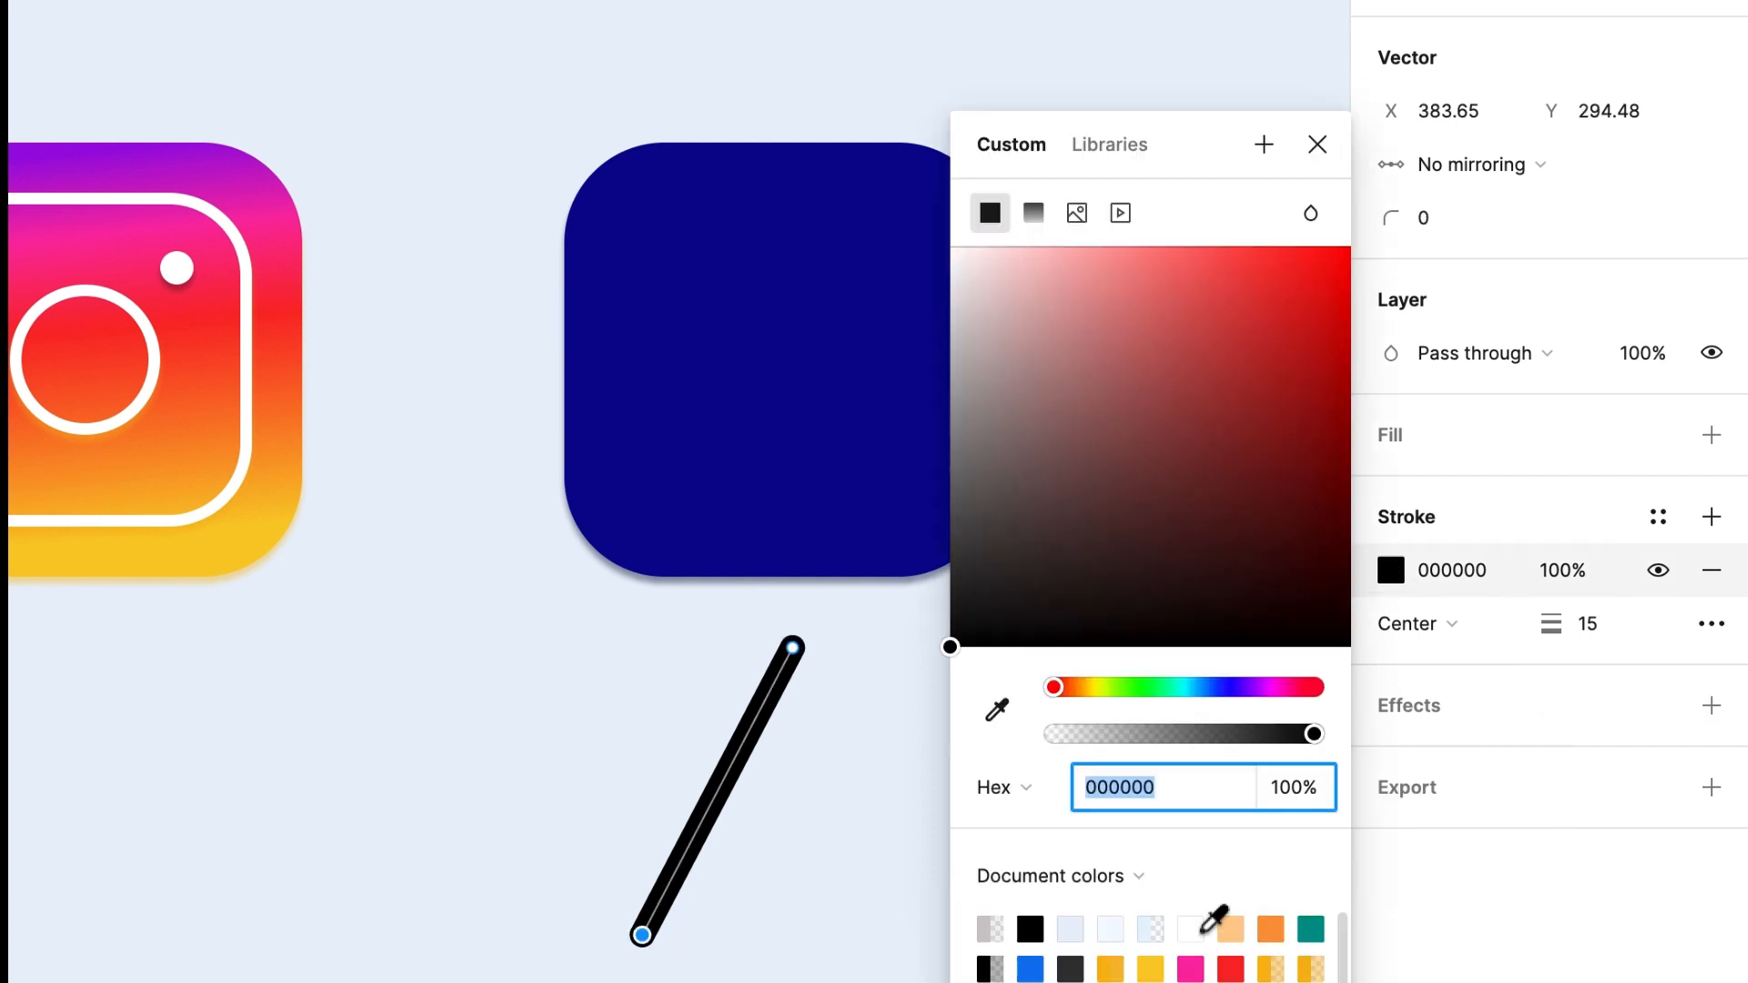
{"action": "left_click_drag", "start_coordinate": [1054, 688], "coordinate": [1191, 687]}
{"action": "mouse_move", "coordinate": [951, 646]}
{"action": "left_mouse_down"}
{"action": "mouse_move", "coordinate": [1255, 346]}
{"action": "mouse_move", "coordinate": [1330, 401]}
{"action": "left_mouse_up"}
{"action": "left_click_drag", "start_coordinate": [1213, 710], "coordinate": [1204, 689]}
{"action": "mouse_move", "coordinate": [1329, 405]}
{"action": "left_mouse_down"}
{"action": "mouse_move", "coordinate": [1239, 264]}
{"action": "mouse_move", "coordinate": [1241, 308]}
{"action": "mouse_move", "coordinate": [1198, 273]}
{"action": "left_mouse_up"}
{"action": "left_click", "coordinate": [1317, 144]}
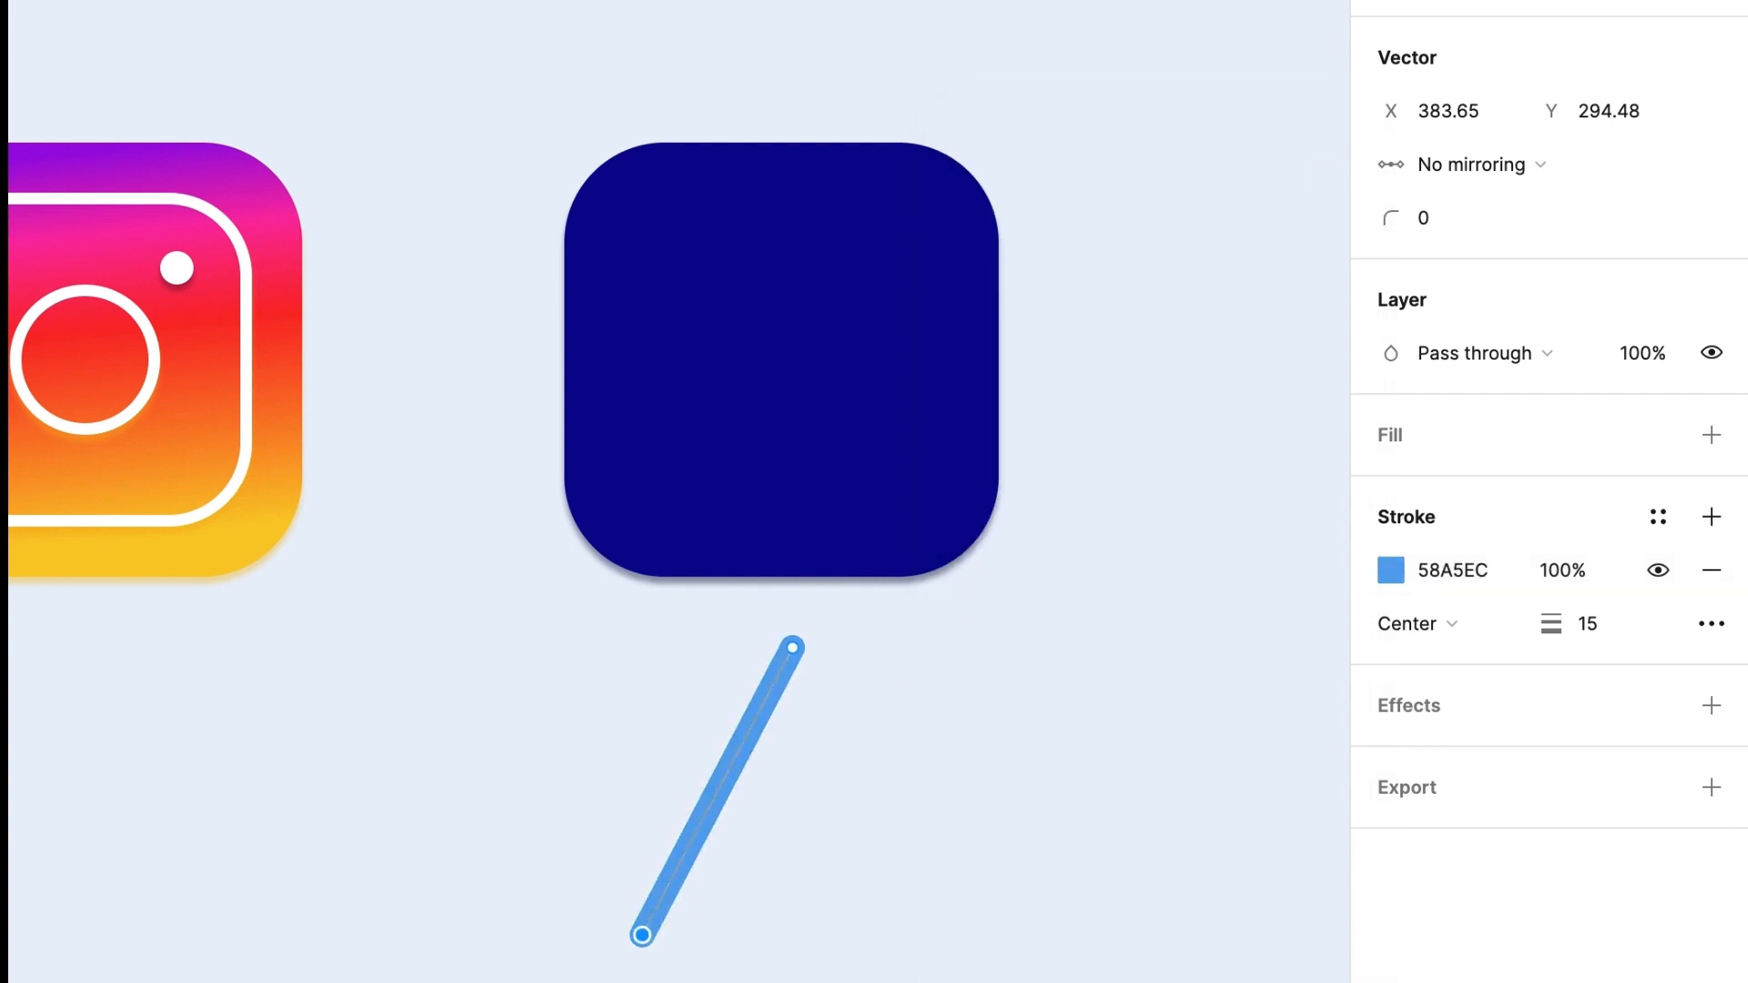
- Move the line onto the blue square and set its stroke width to 21
{"action": "left_click", "coordinate": [761, 780]}
{"action": "left_click_drag", "start_coordinate": [747, 785], "coordinate": [753, 332]}
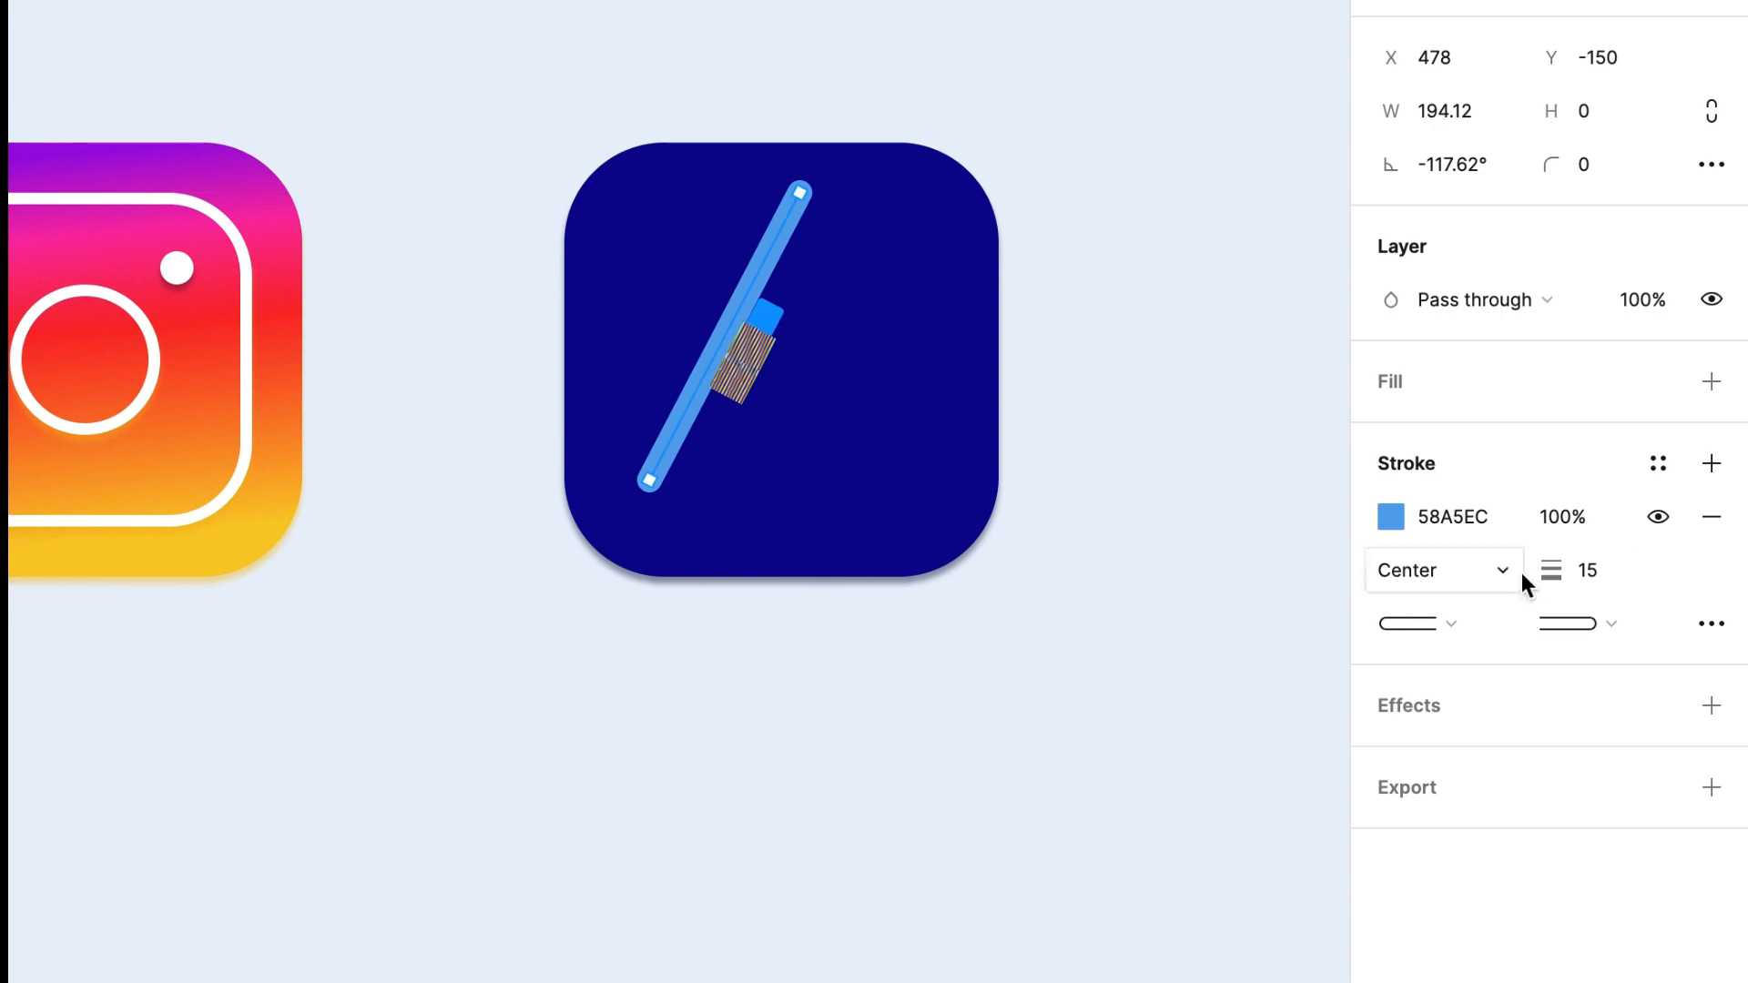
{"action": "left_click", "coordinate": [1588, 570]}
{"action": "type", "text": "21"}
{"action": "key", "text": "Return"}
- Change the line's stroke colour to brighter blue 0EB4FB
{"action": "left_click", "coordinate": [1390, 516]}
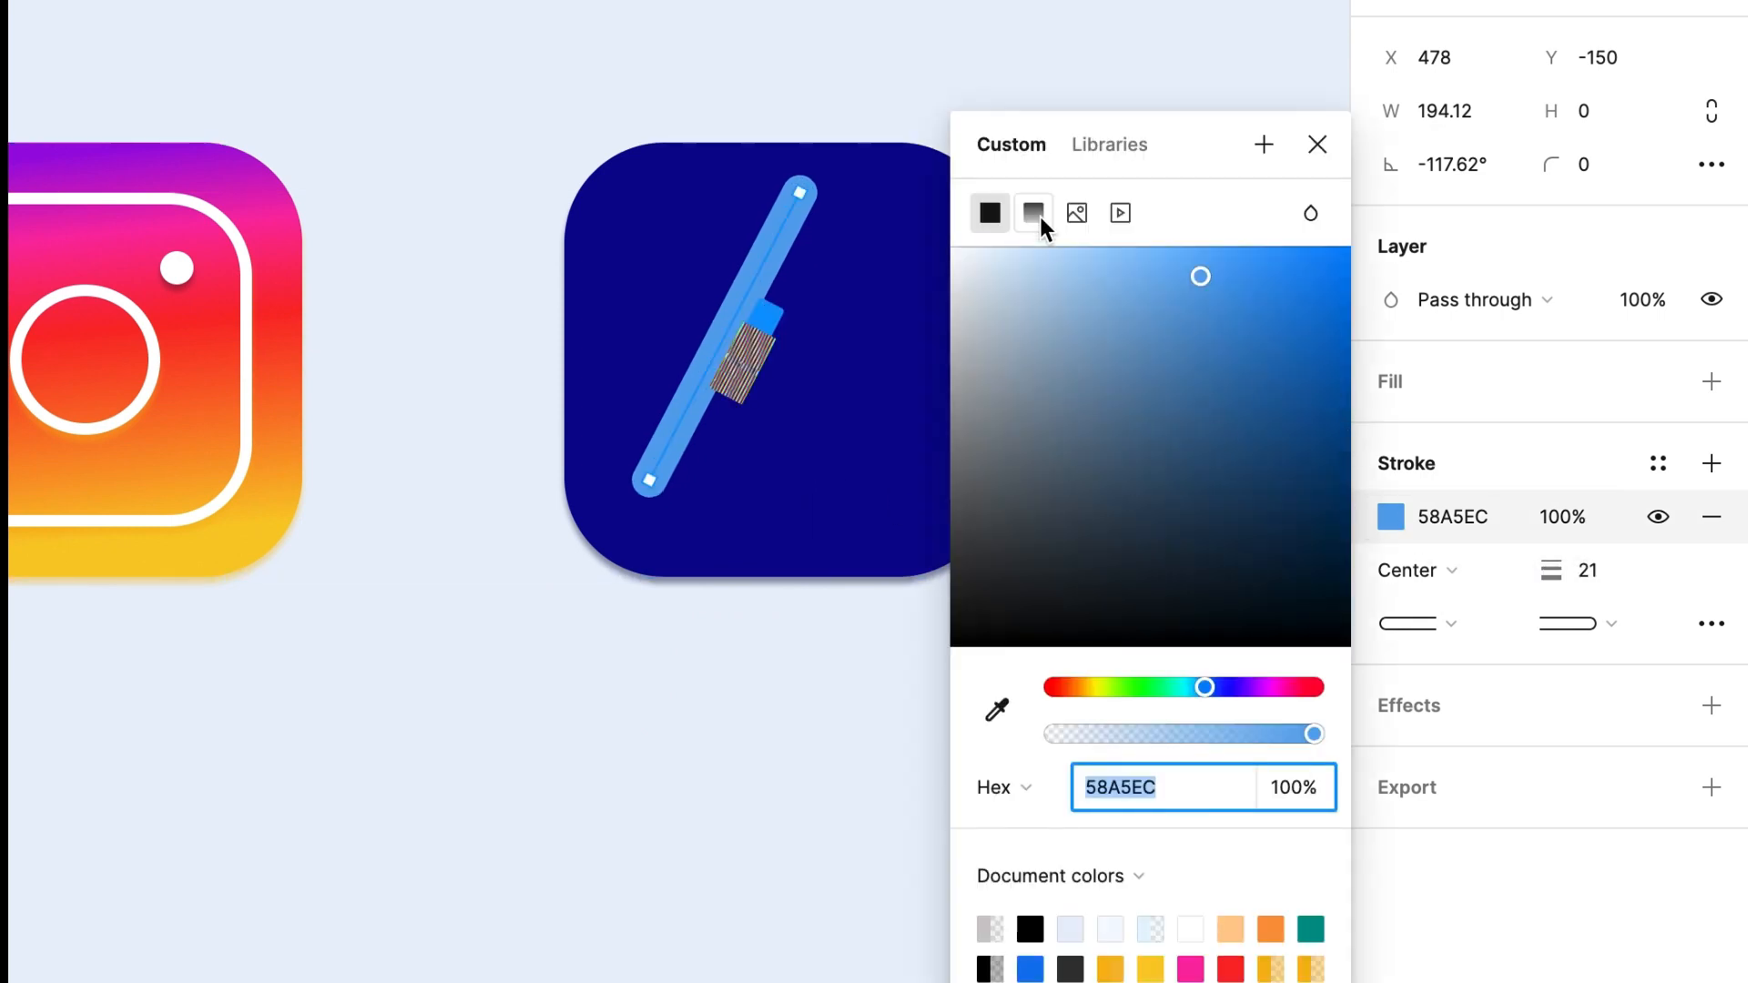
{"action": "left_click_drag", "start_coordinate": [1205, 689], "coordinate": [1200, 693]}
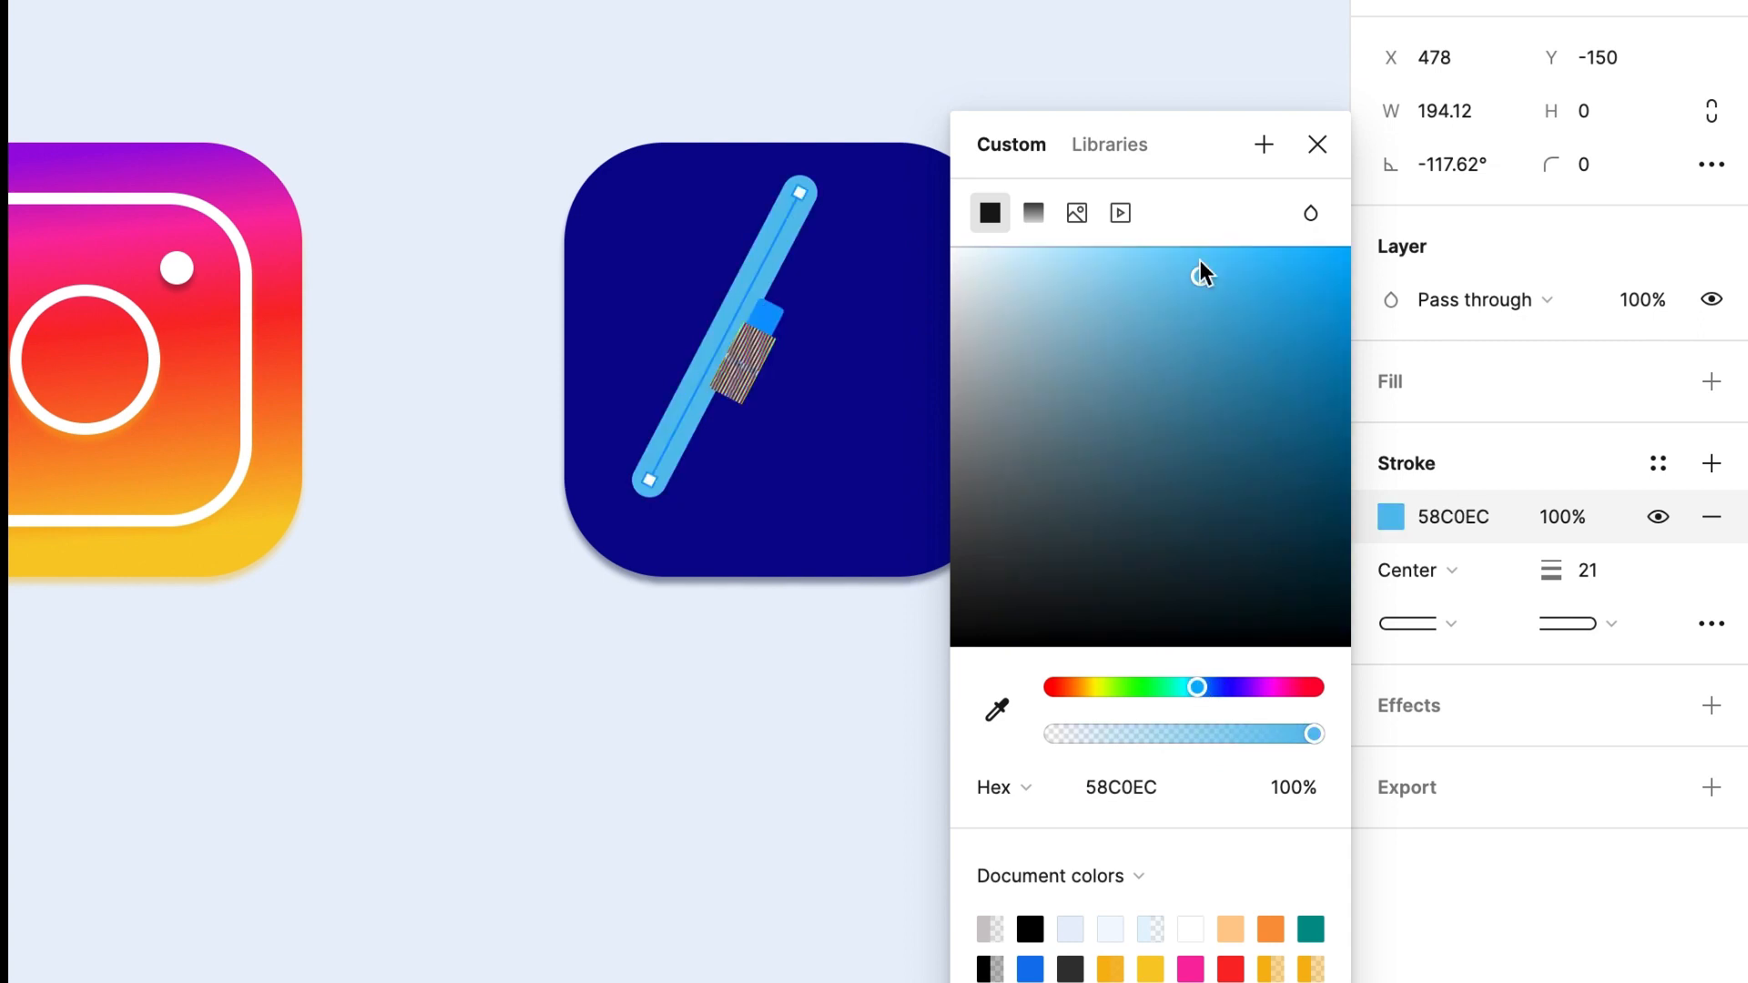
{"action": "left_click_drag", "start_coordinate": [1202, 273], "coordinate": [1331, 258]}
{"action": "key", "text": "Escape"}
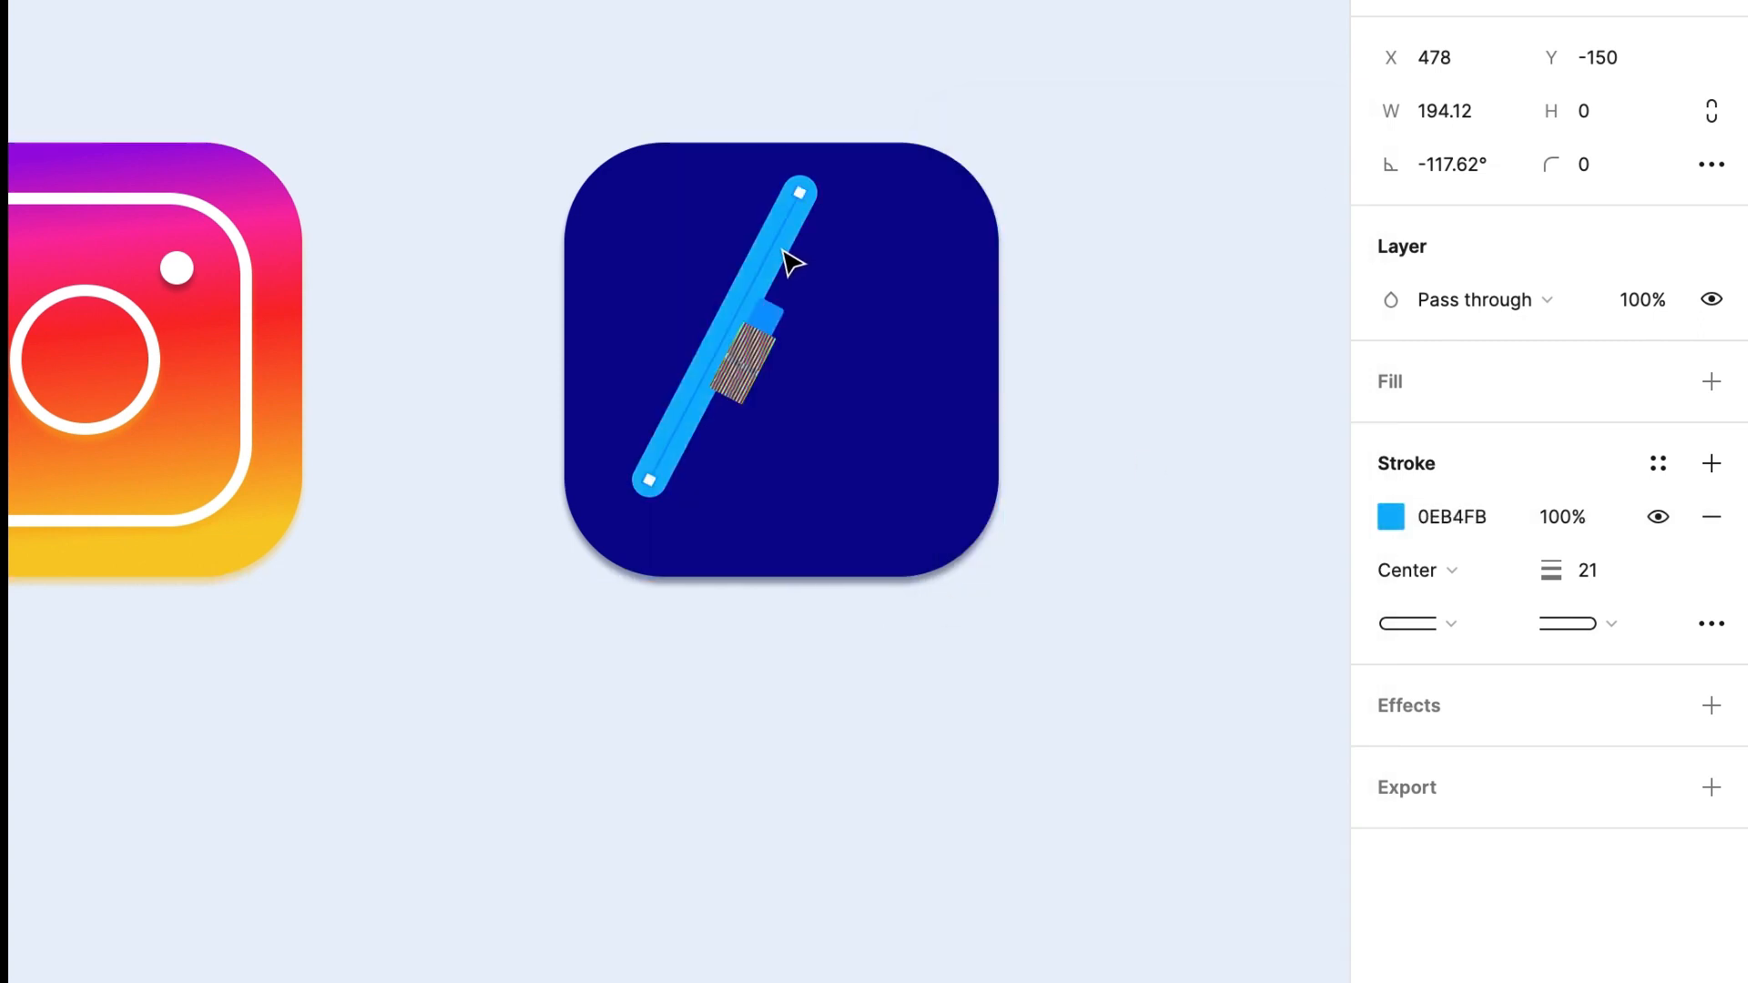
- Duplicate the blue line twice, placing one copy on the square and the other to its right
{"action": "left_click_drag", "start_coordinate": [794, 264], "coordinate": [890, 297]}
{"action": "key", "text": "ctrl+d"}
{"action": "left_click_drag", "start_coordinate": [920, 371], "coordinate": [1072, 364]}
{"action": "left_click", "coordinate": [811, 363]}
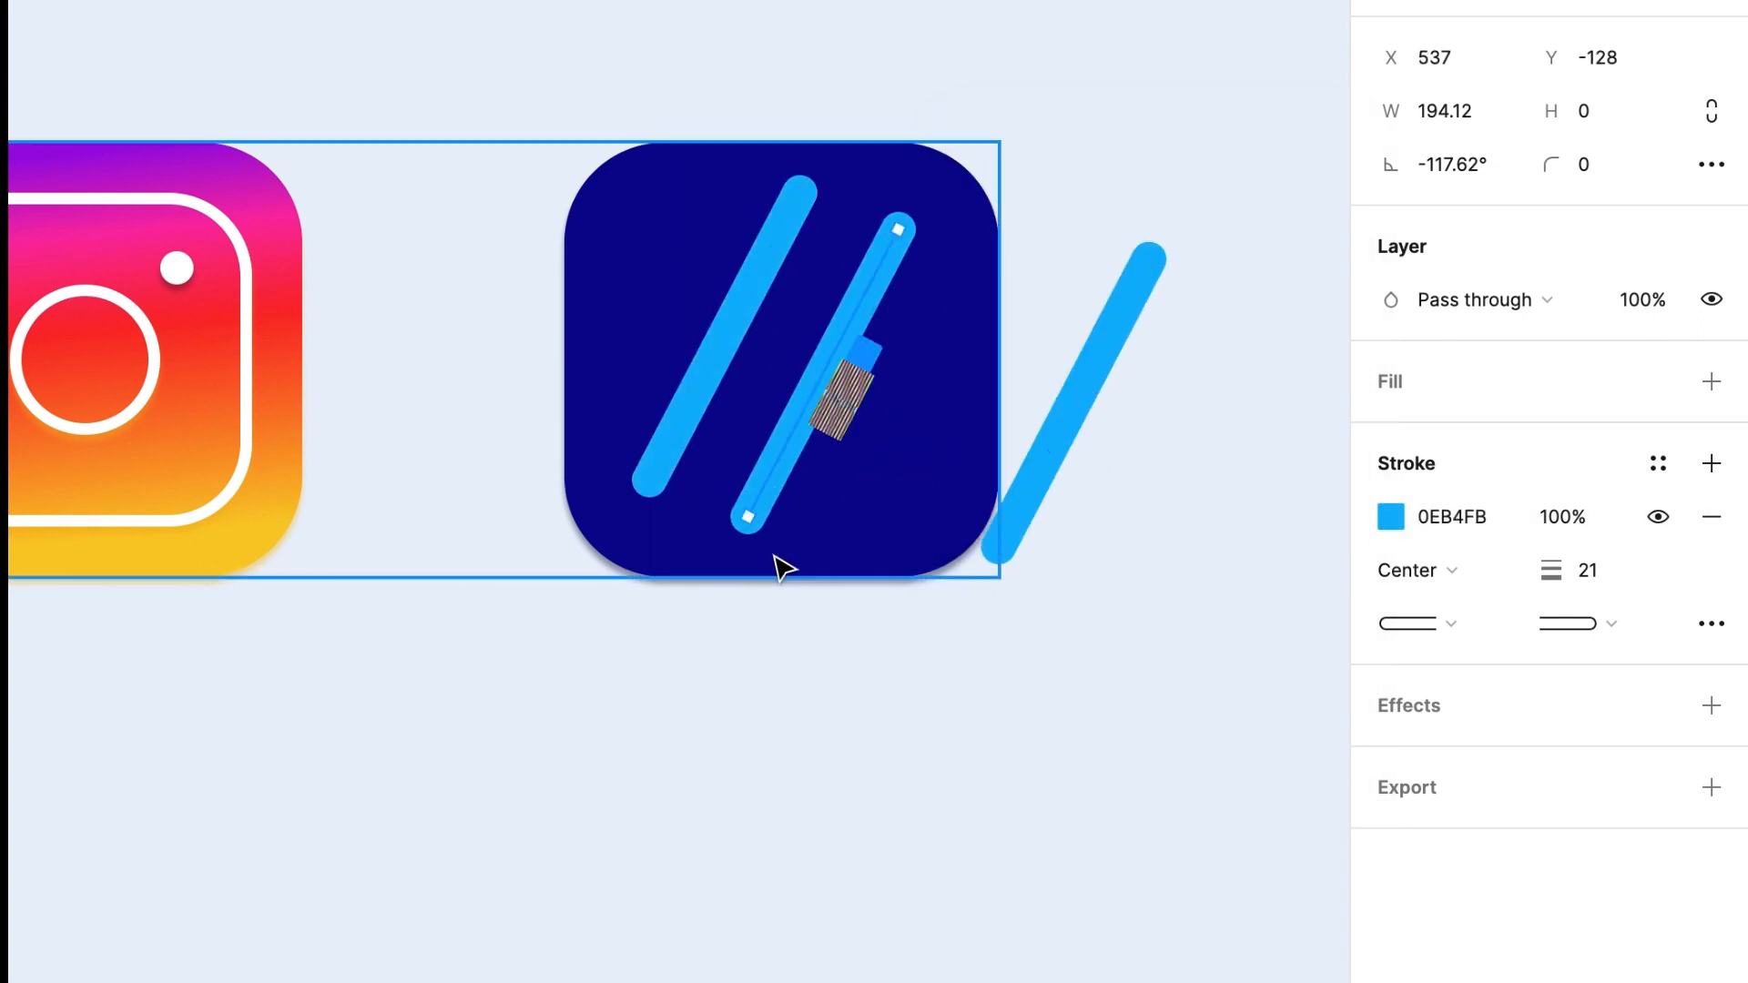
- Arrange the lines into a letter A, with the right leg at -62.47° and the crossbar at 178.63°
{"action": "left_click_drag", "start_coordinate": [781, 568], "coordinate": [881, 404]}
{"action": "left_click_drag", "start_coordinate": [947, 482], "coordinate": [901, 468]}
{"action": "left_click", "coordinate": [1055, 496]}
{"action": "left_click_drag", "start_coordinate": [1168, 255], "coordinate": [851, 417]}
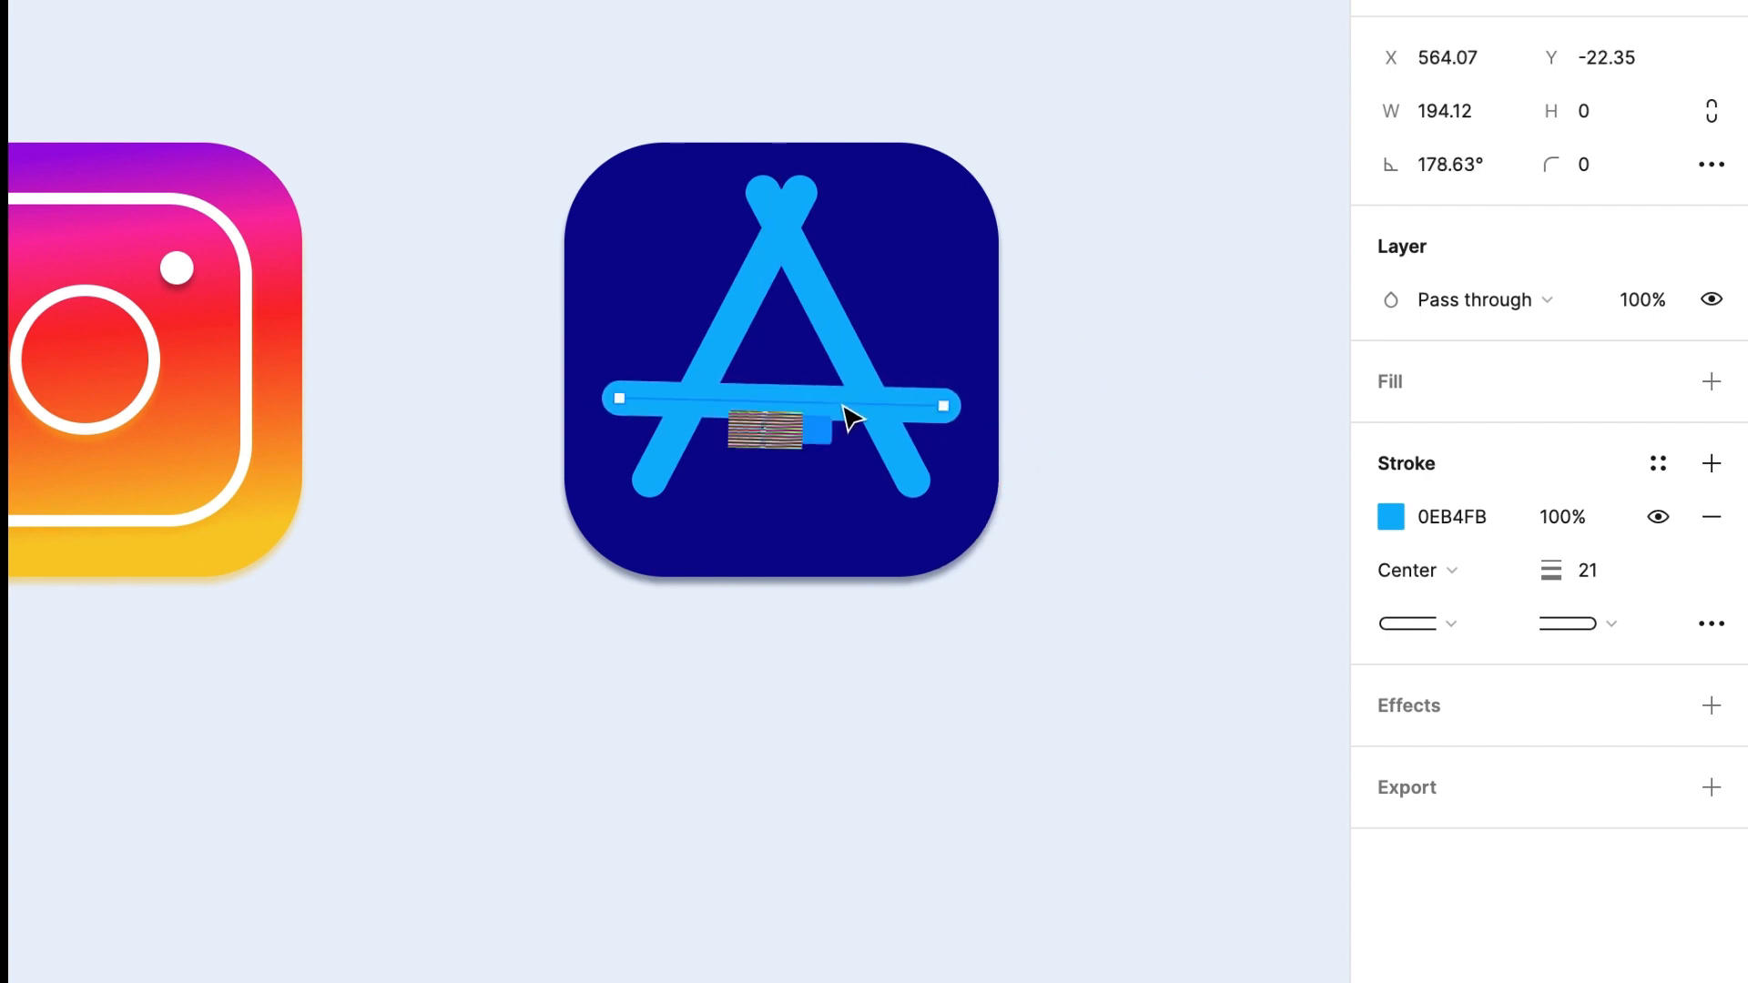
{"action": "left_click", "coordinate": [667, 480]}
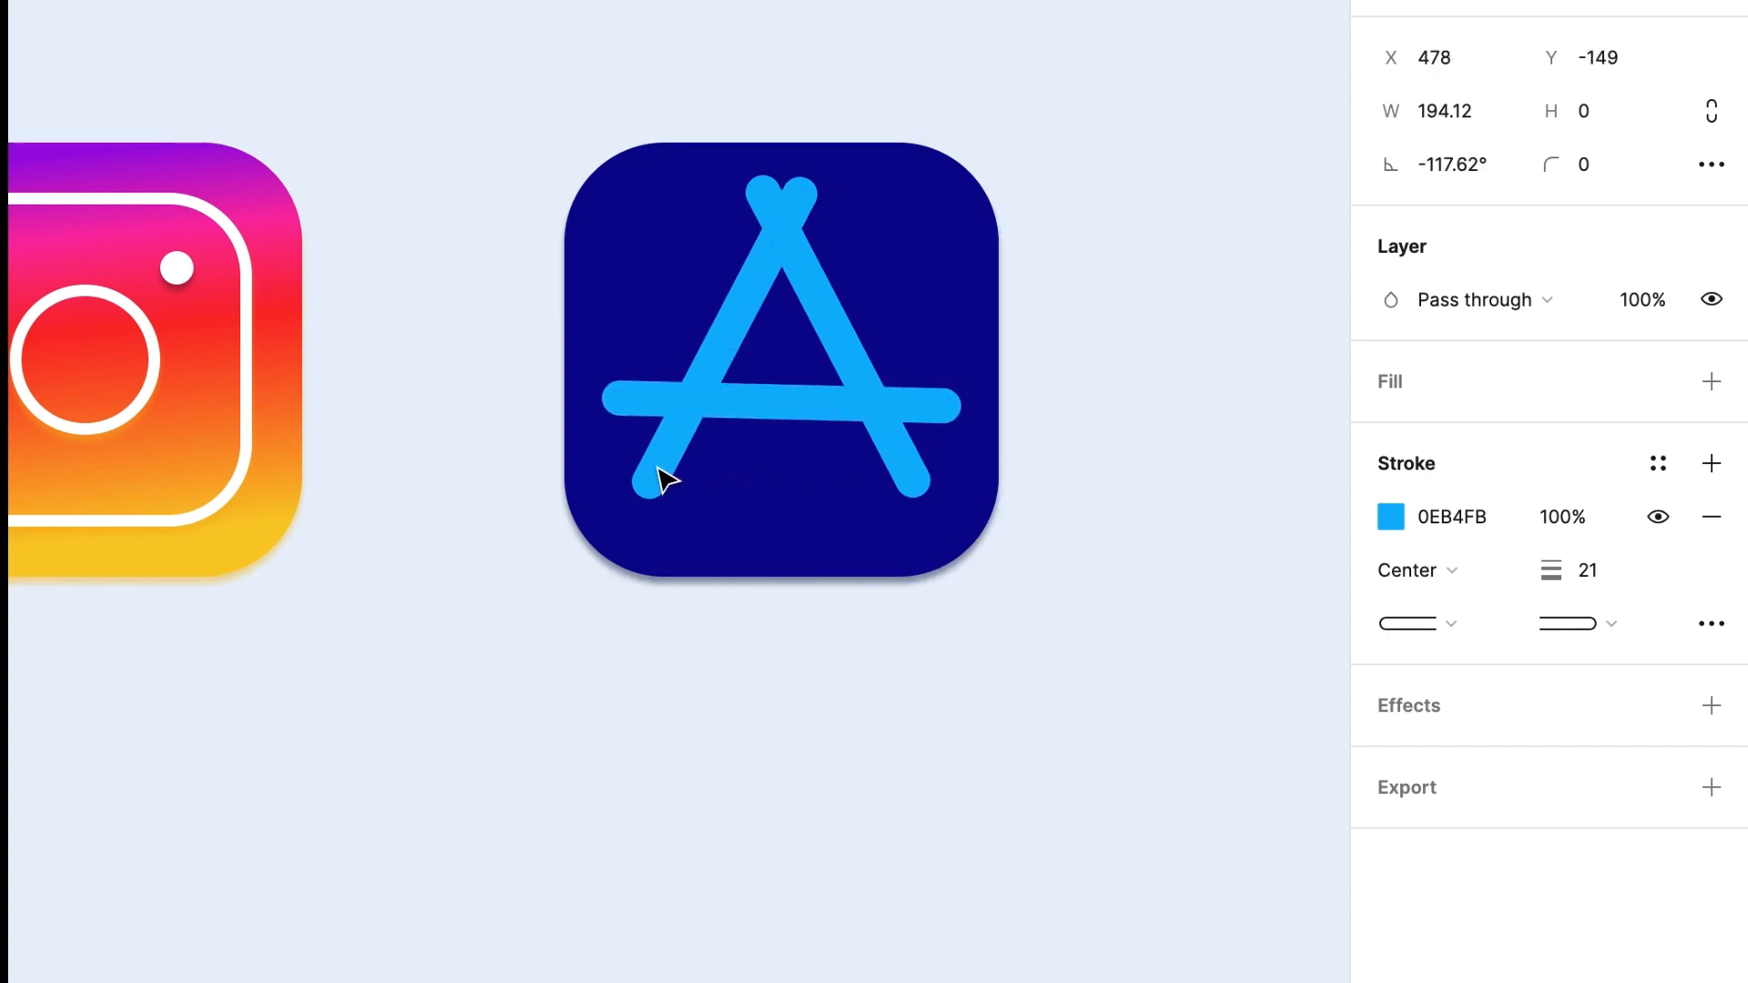
{"action": "left_click", "coordinate": [915, 483]}
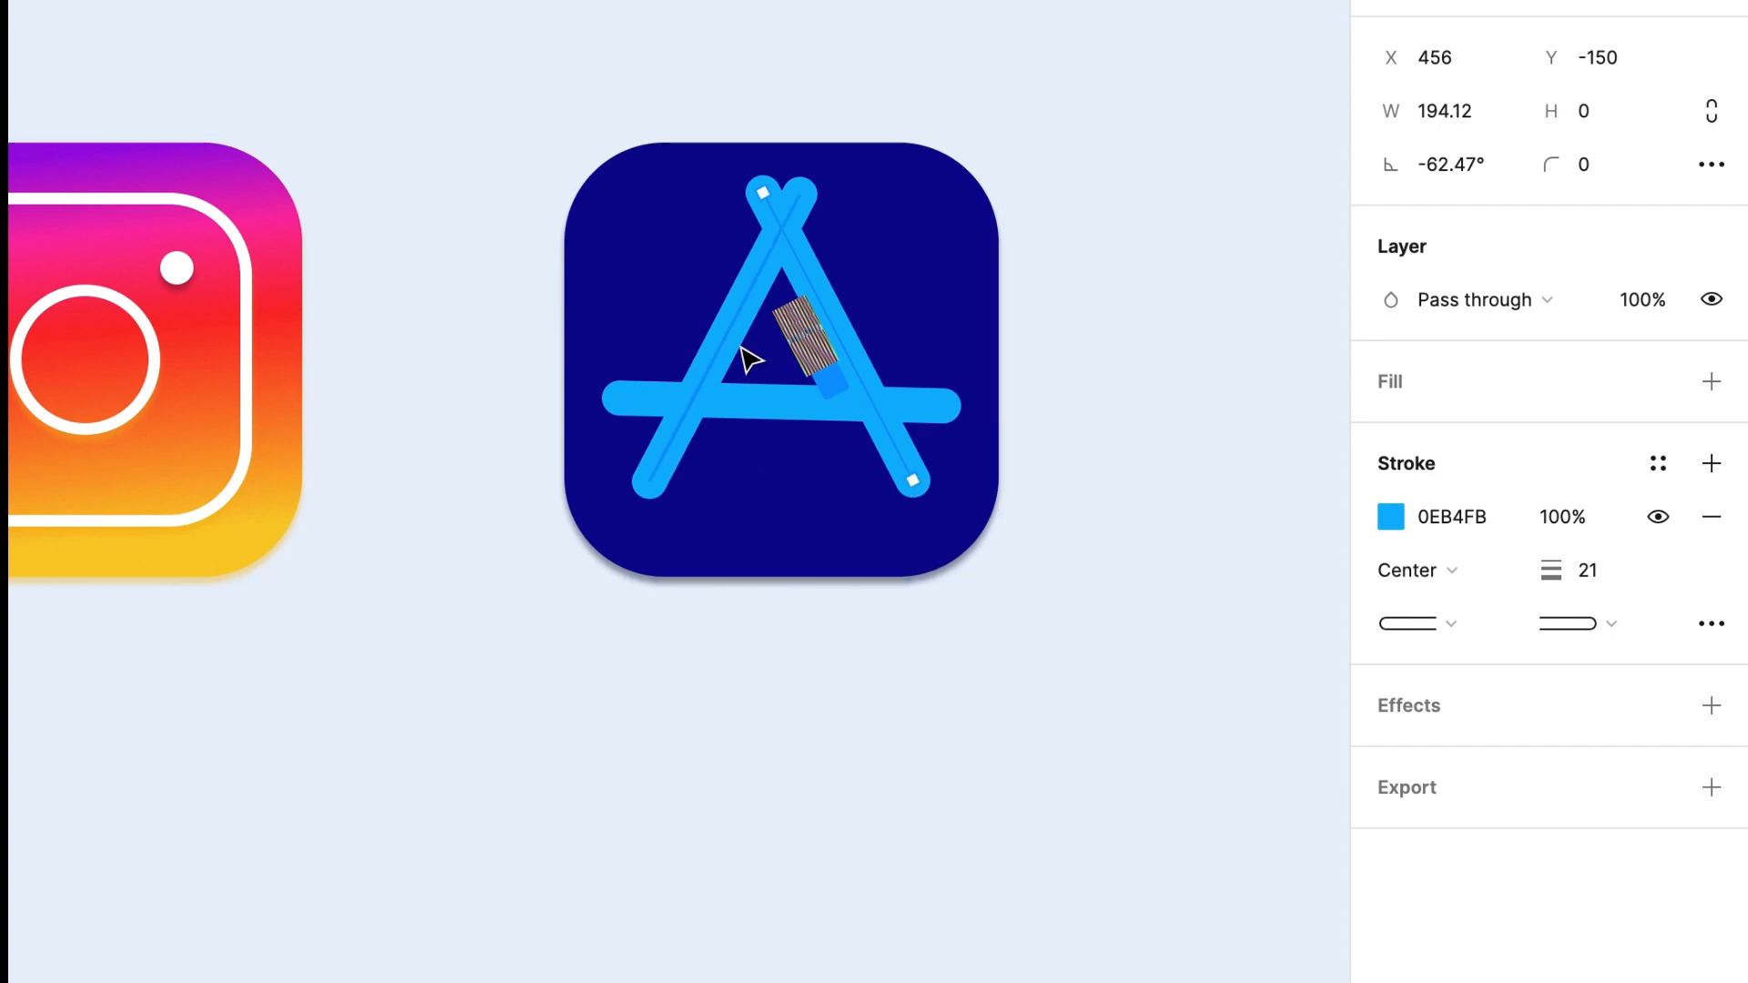
- Give the A's left leg a linear gradient stroke from blue 0EB4FB to fully opaque light blue B7E9FF
{"action": "left_click", "coordinate": [744, 355]}
{"action": "left_click", "coordinate": [1390, 516]}
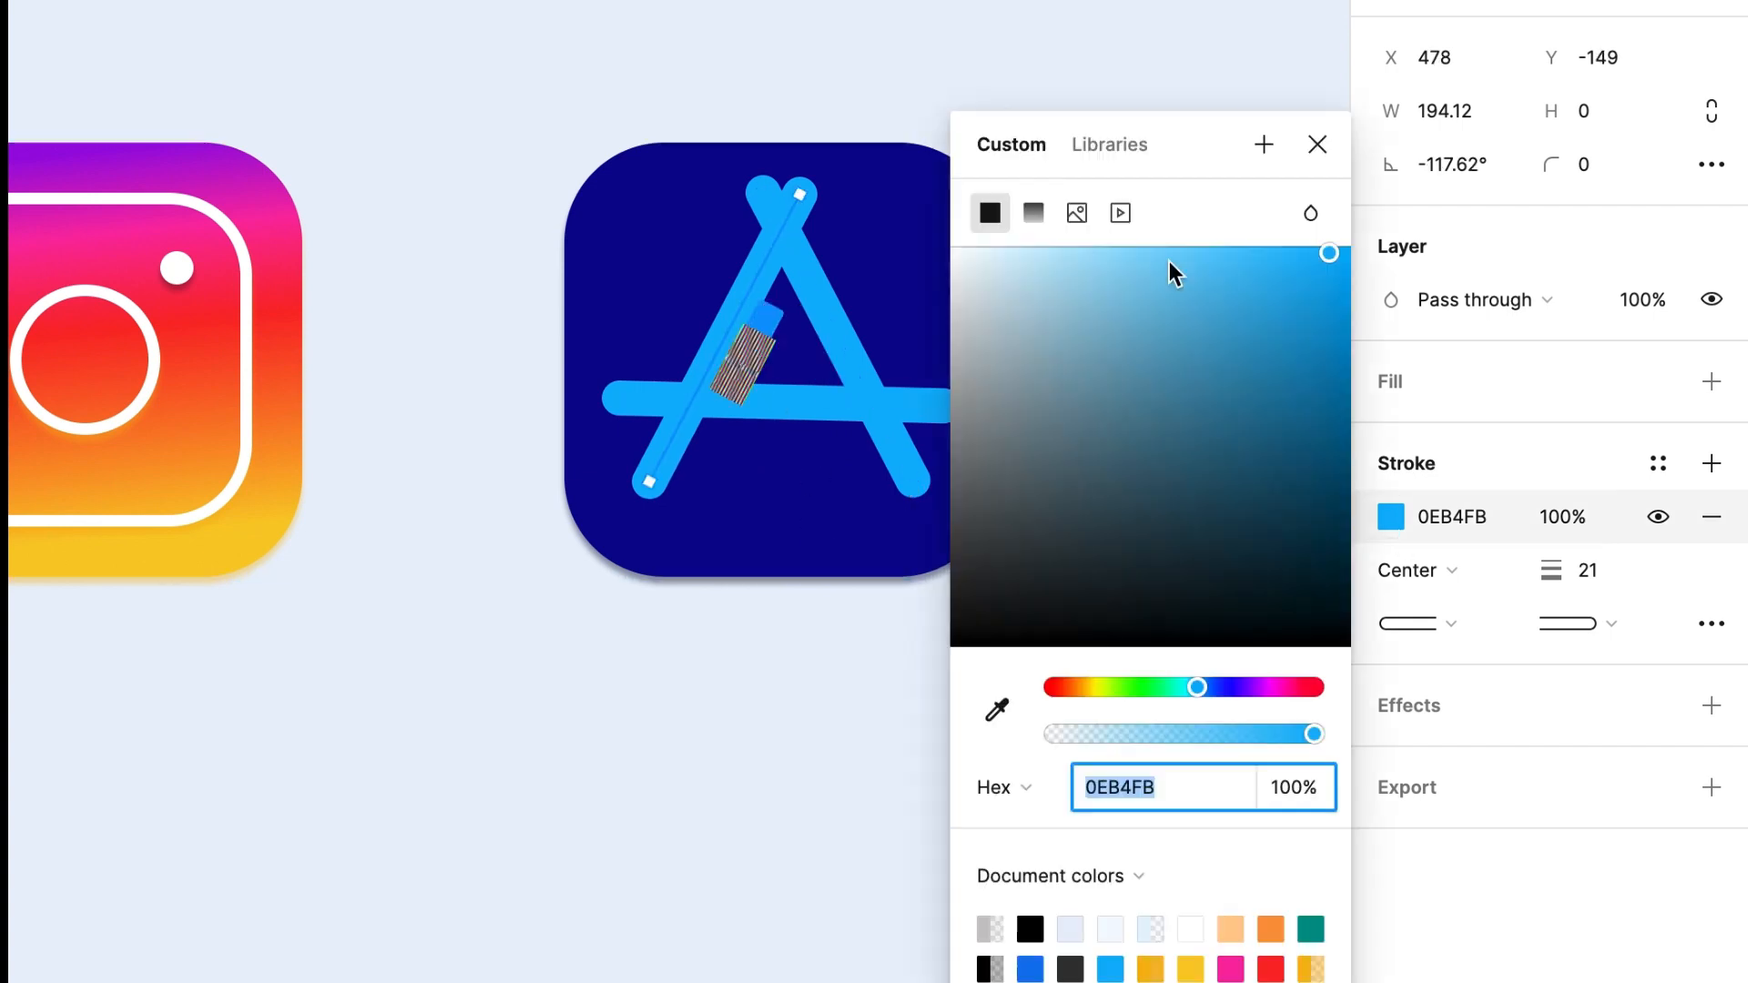
{"action": "left_click", "coordinate": [1034, 207]}
{"action": "left_click", "coordinate": [1311, 173]}
{"action": "left_click_drag", "start_coordinate": [1328, 254], "coordinate": [1063, 244]}
{"action": "left_click", "coordinate": [990, 170]}
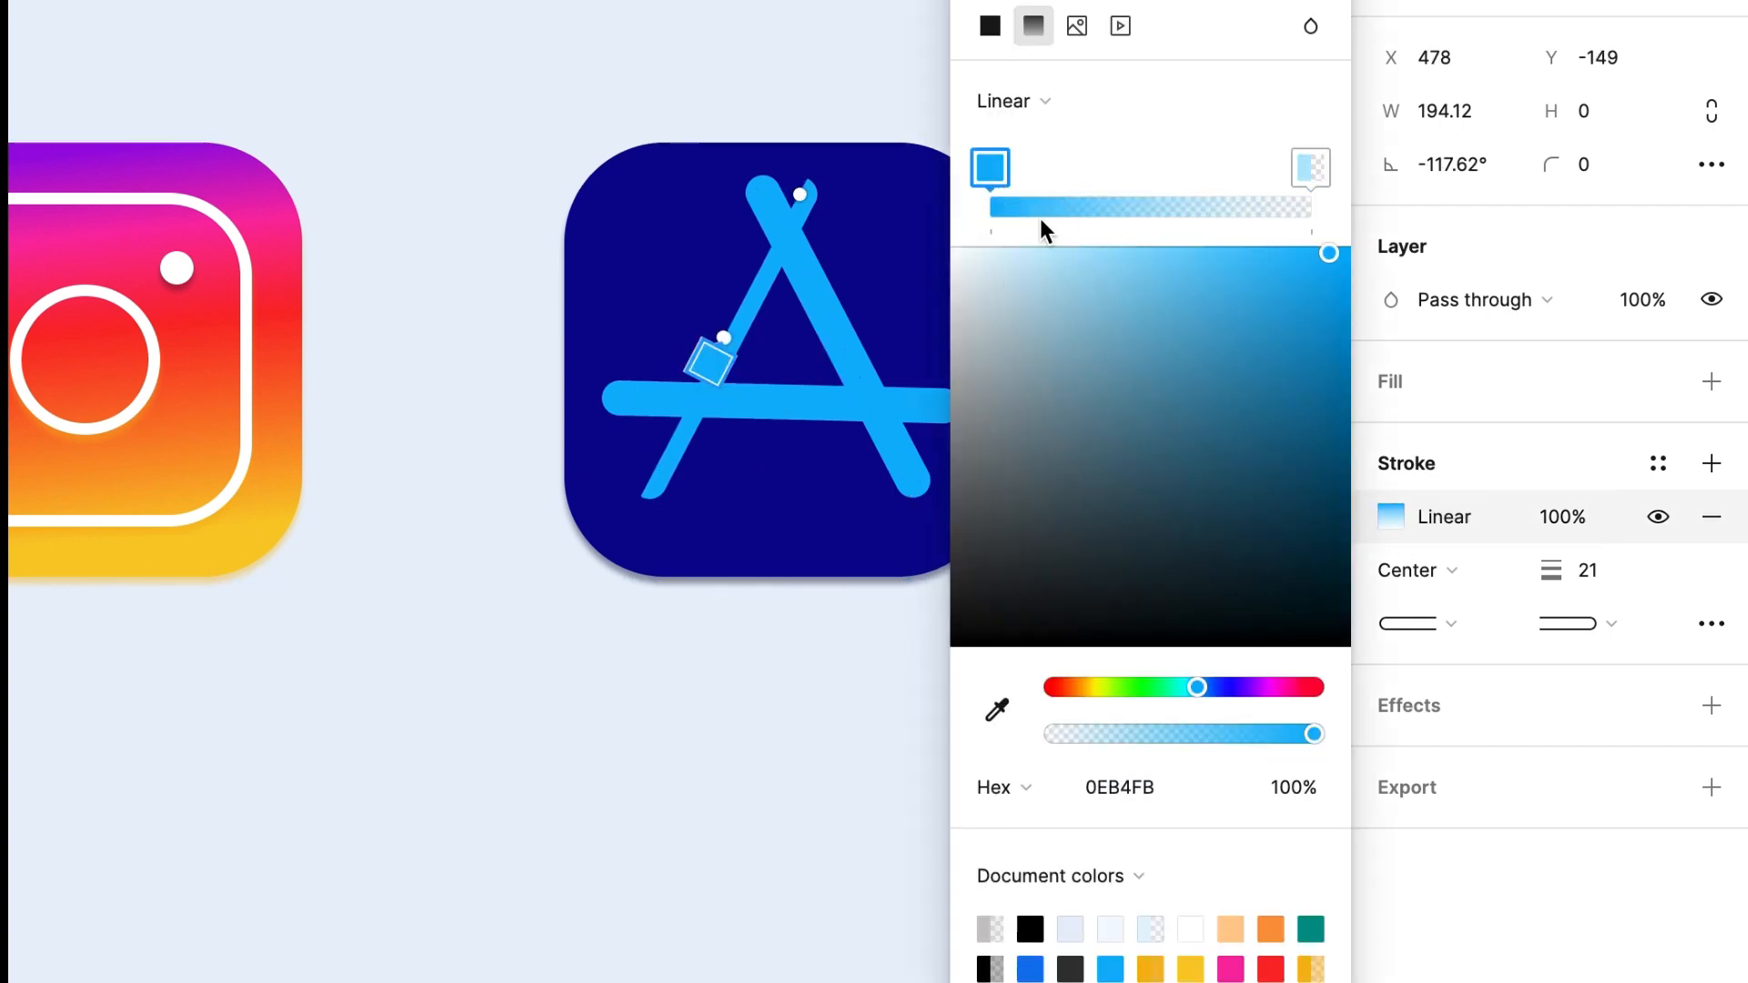
{"action": "left_click", "coordinate": [1311, 171]}
{"action": "left_click_drag", "start_coordinate": [1054, 734], "coordinate": [1315, 765]}
- Reorient the left leg's gradient so light blue starts at its upper right and 0EB4FB ends at its lower left
{"action": "left_click_drag", "start_coordinate": [708, 362], "coordinate": [788, 377]}
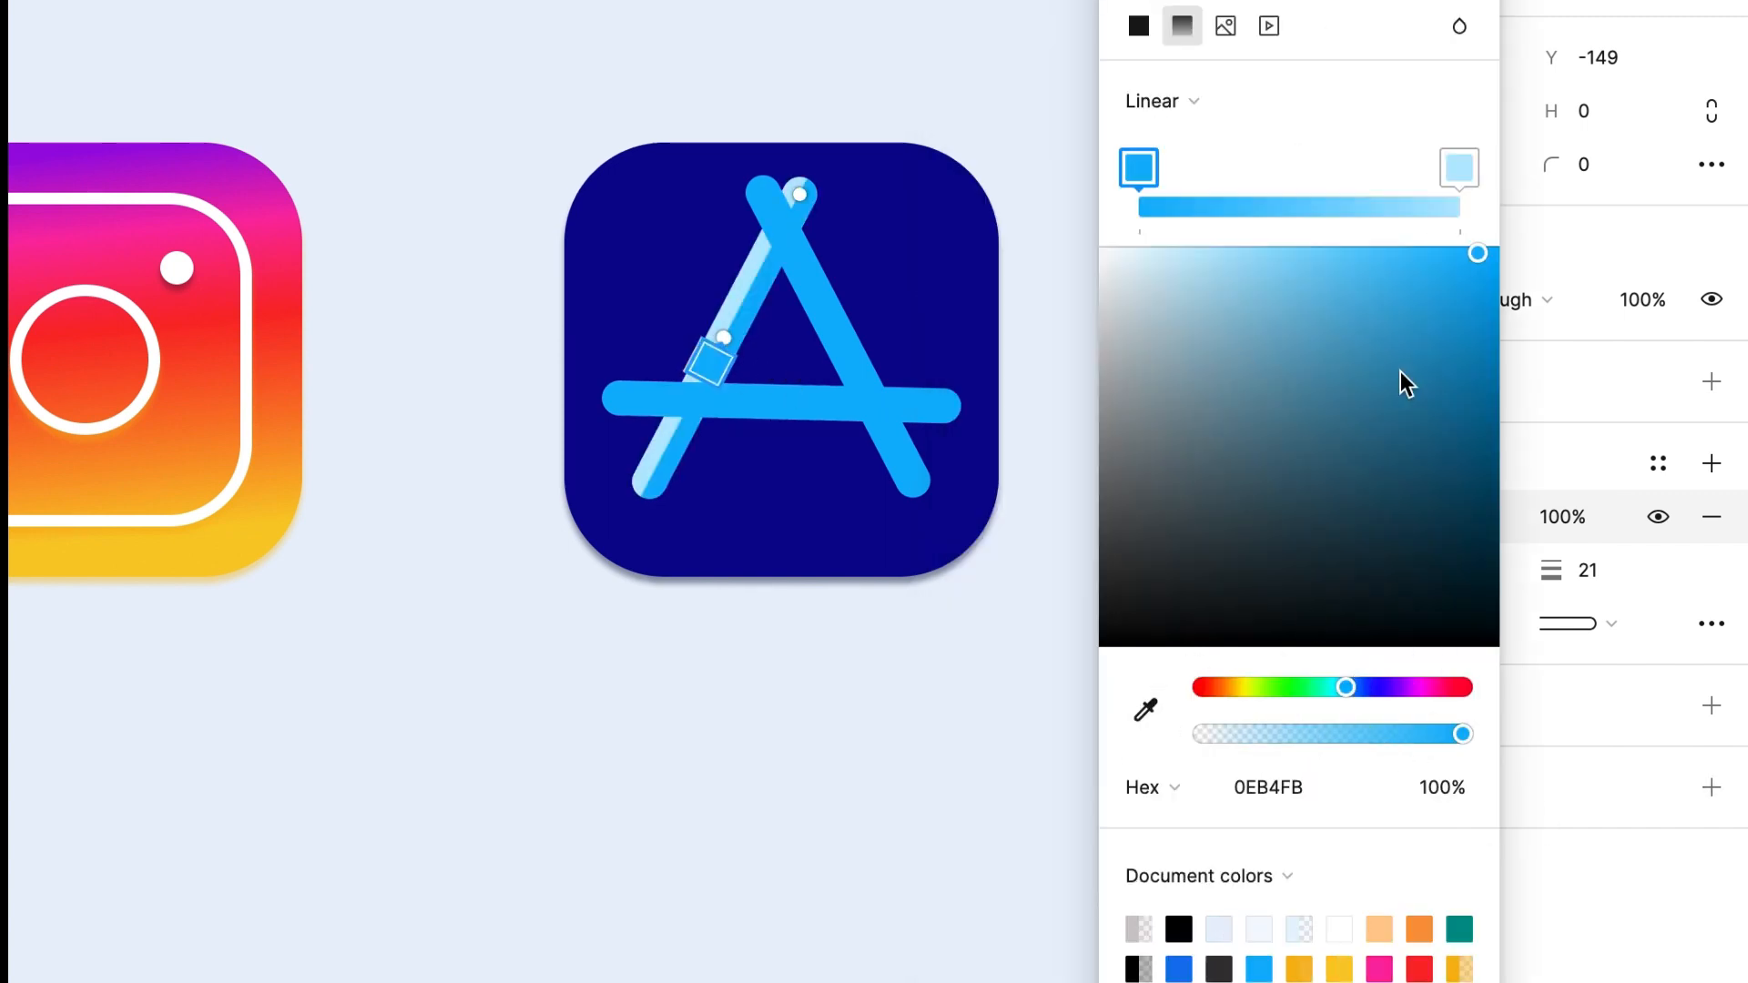
{"action": "mouse_move", "coordinate": [1459, 173]}
{"action": "left_mouse_down"}
{"action": "mouse_move", "coordinate": [1257, 180]}
{"action": "mouse_move", "coordinate": [1460, 188]}
{"action": "left_mouse_up"}
{"action": "left_click", "coordinate": [1147, 178]}
{"action": "left_click_drag", "start_coordinate": [711, 362], "coordinate": [739, 333]}
{"action": "left_click_drag", "start_coordinate": [800, 194], "coordinate": [719, 349]}
{"action": "left_click_drag", "start_coordinate": [724, 338], "coordinate": [827, 234]}
{"action": "left_click_drag", "start_coordinate": [723, 337], "coordinate": [631, 362]}
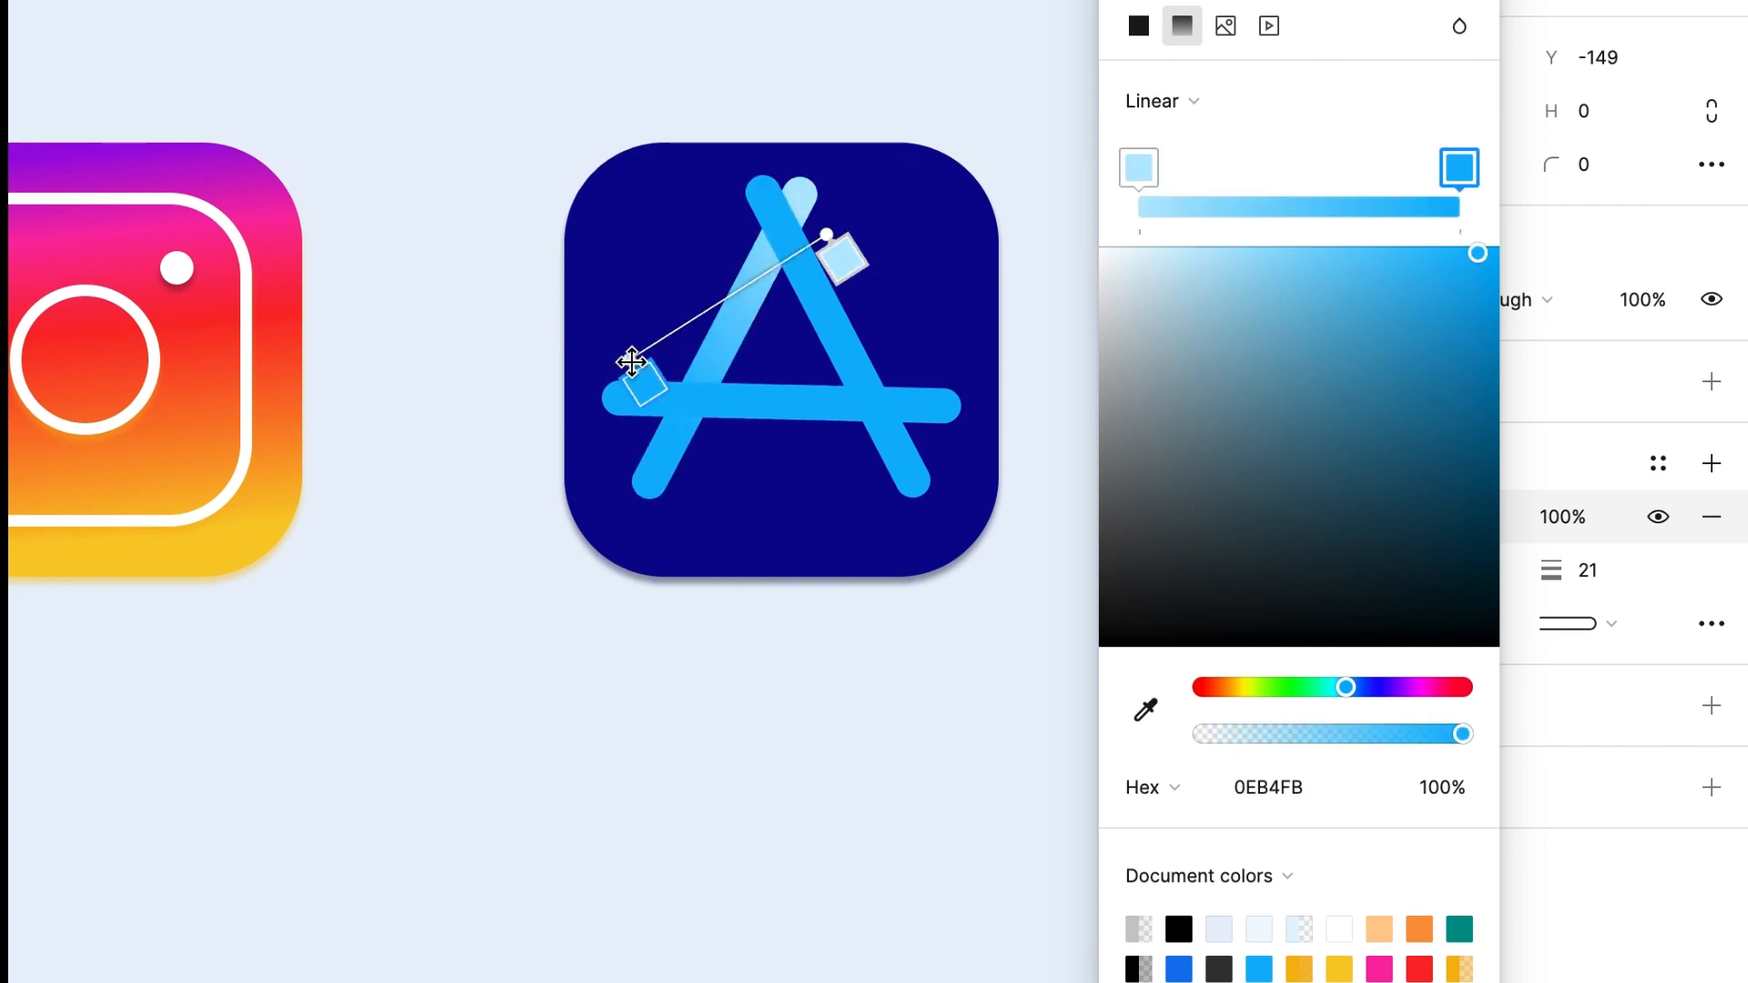
{"action": "left_click_drag", "start_coordinate": [827, 234], "coordinate": [836, 271]}
- Set the light stop of the left leg's gradient to 6CC9F1 and add a drop shadow to the leg
{"action": "left_click", "coordinate": [1146, 182]}
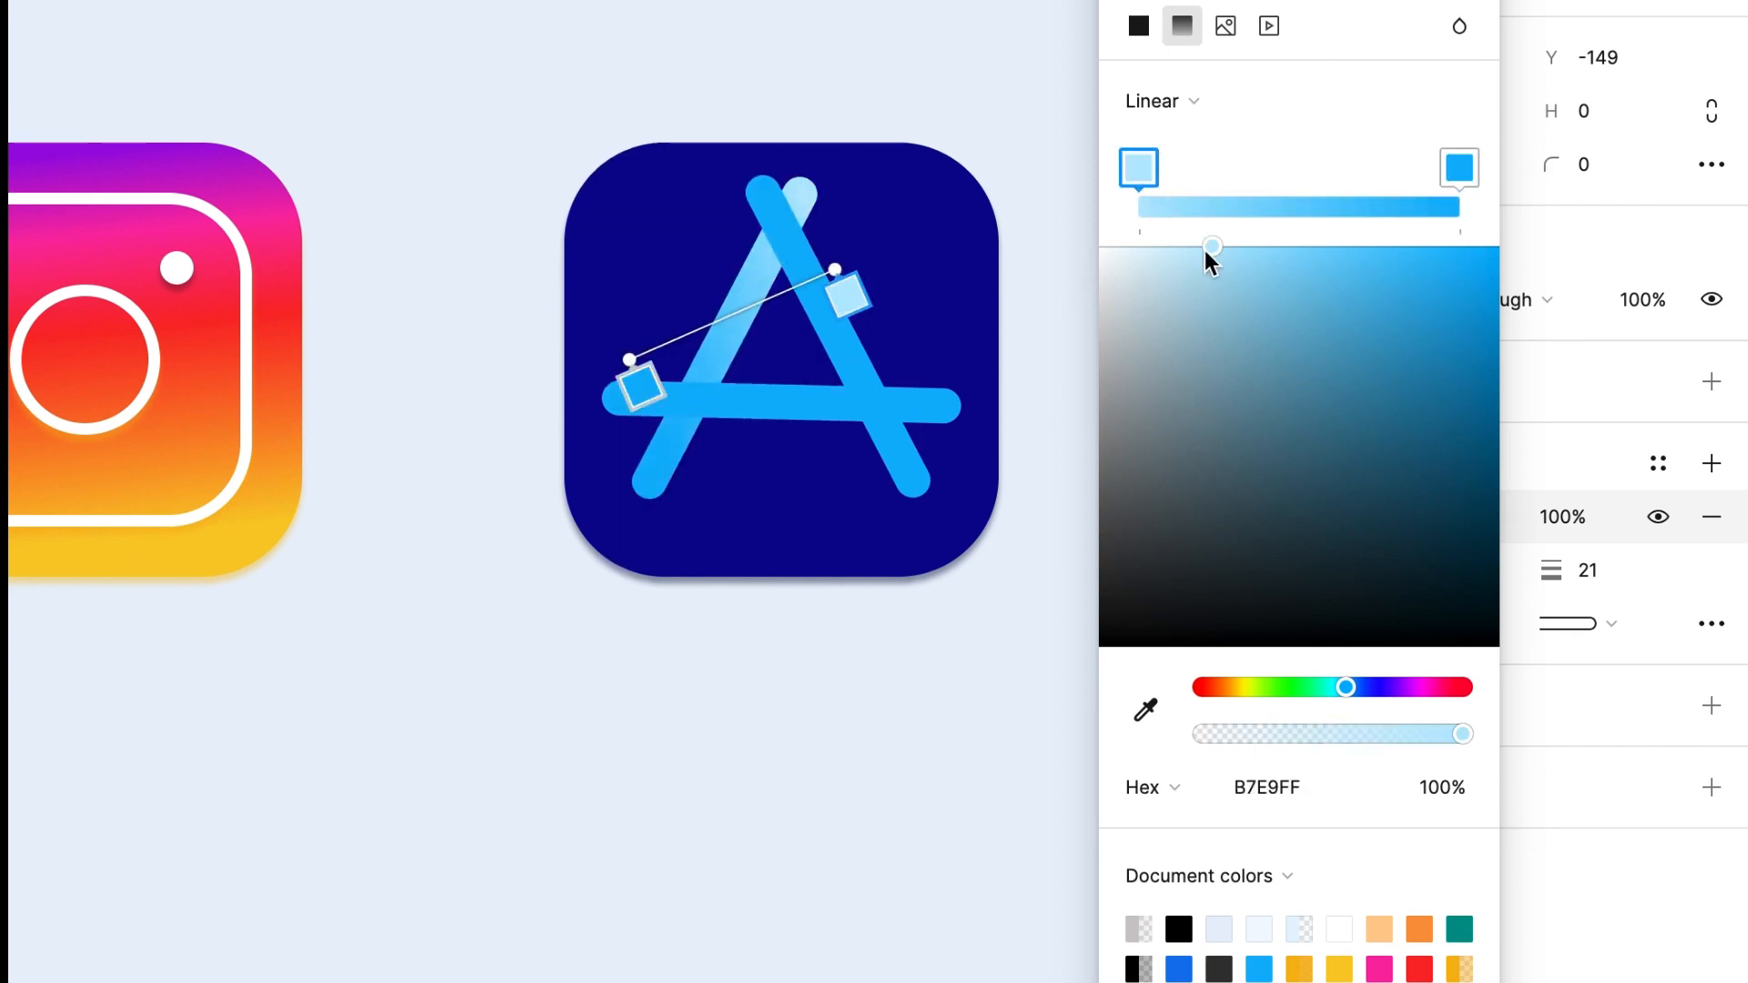
{"action": "left_click_drag", "start_coordinate": [1205, 261], "coordinate": [1406, 265]}
{"action": "key", "text": "super+z"}
{"action": "left_click_drag", "start_coordinate": [1465, 731], "coordinate": [1466, 734]}
{"action": "left_click", "coordinate": [1321, 265]}
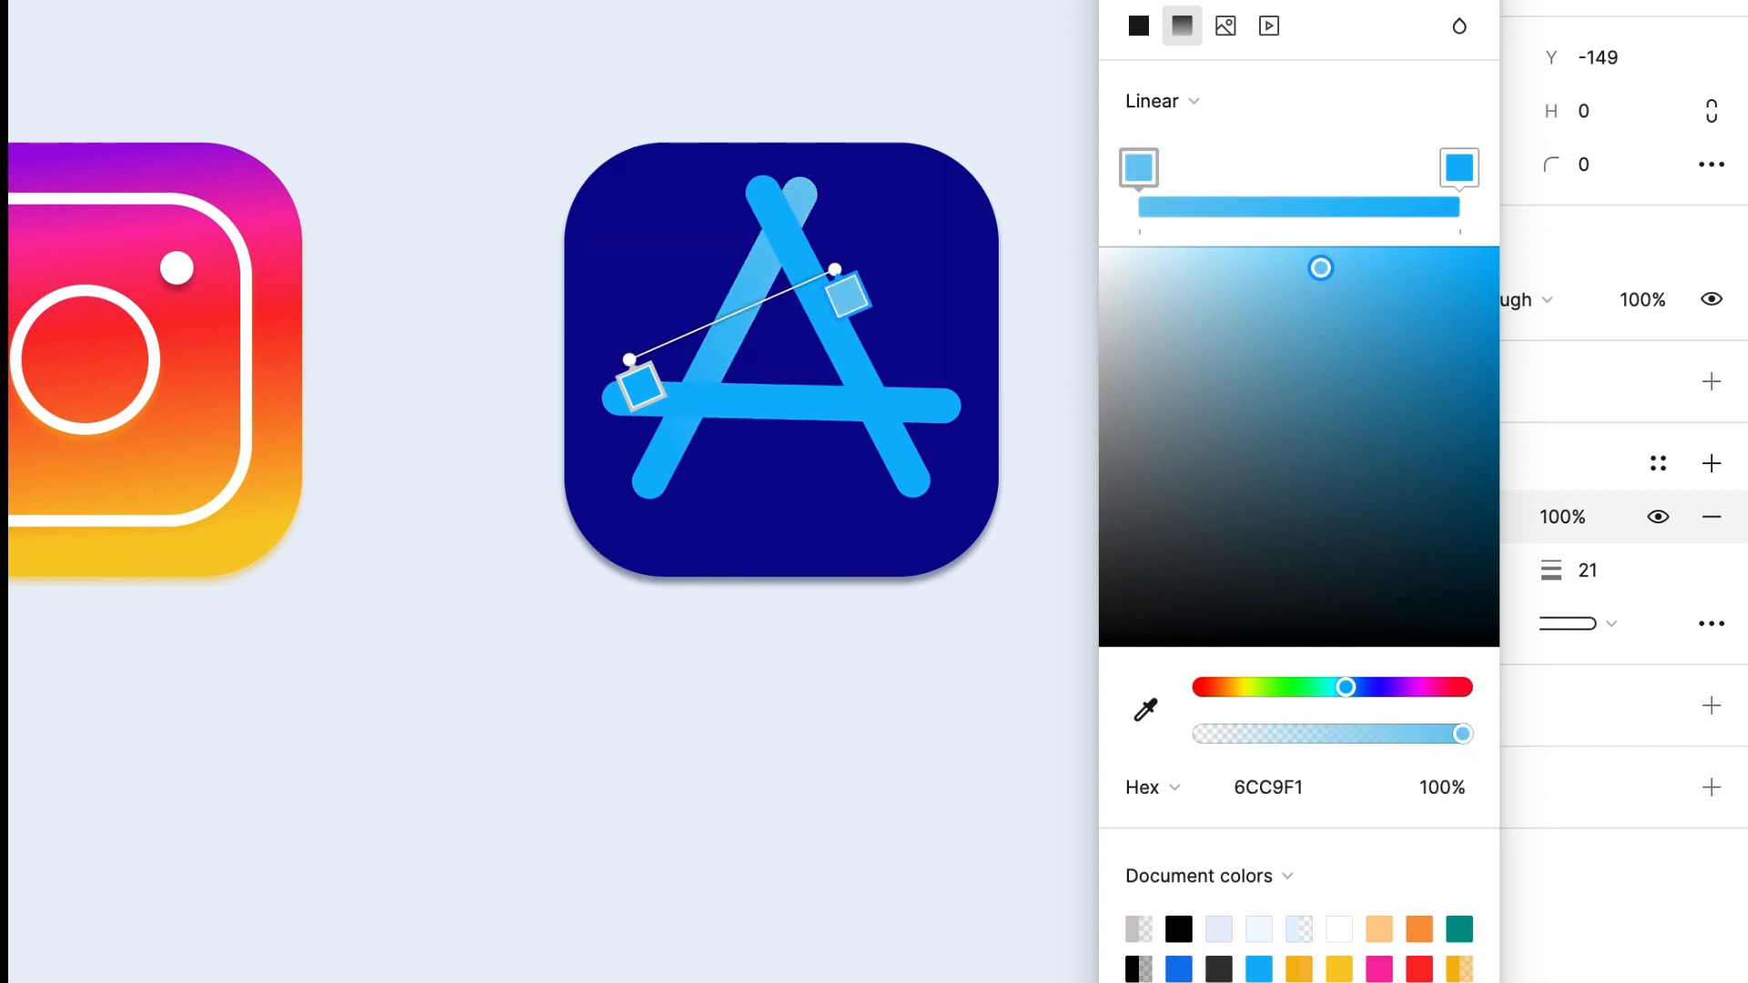
{"action": "left_click", "coordinate": [1713, 705]}
- Apply a linear gradient starting with 6CC9F1 to the right leg's stroke, angled from upper right to lower left
{"action": "left_click", "coordinate": [1390, 516]}
{"action": "left_click", "coordinate": [1127, 797]}
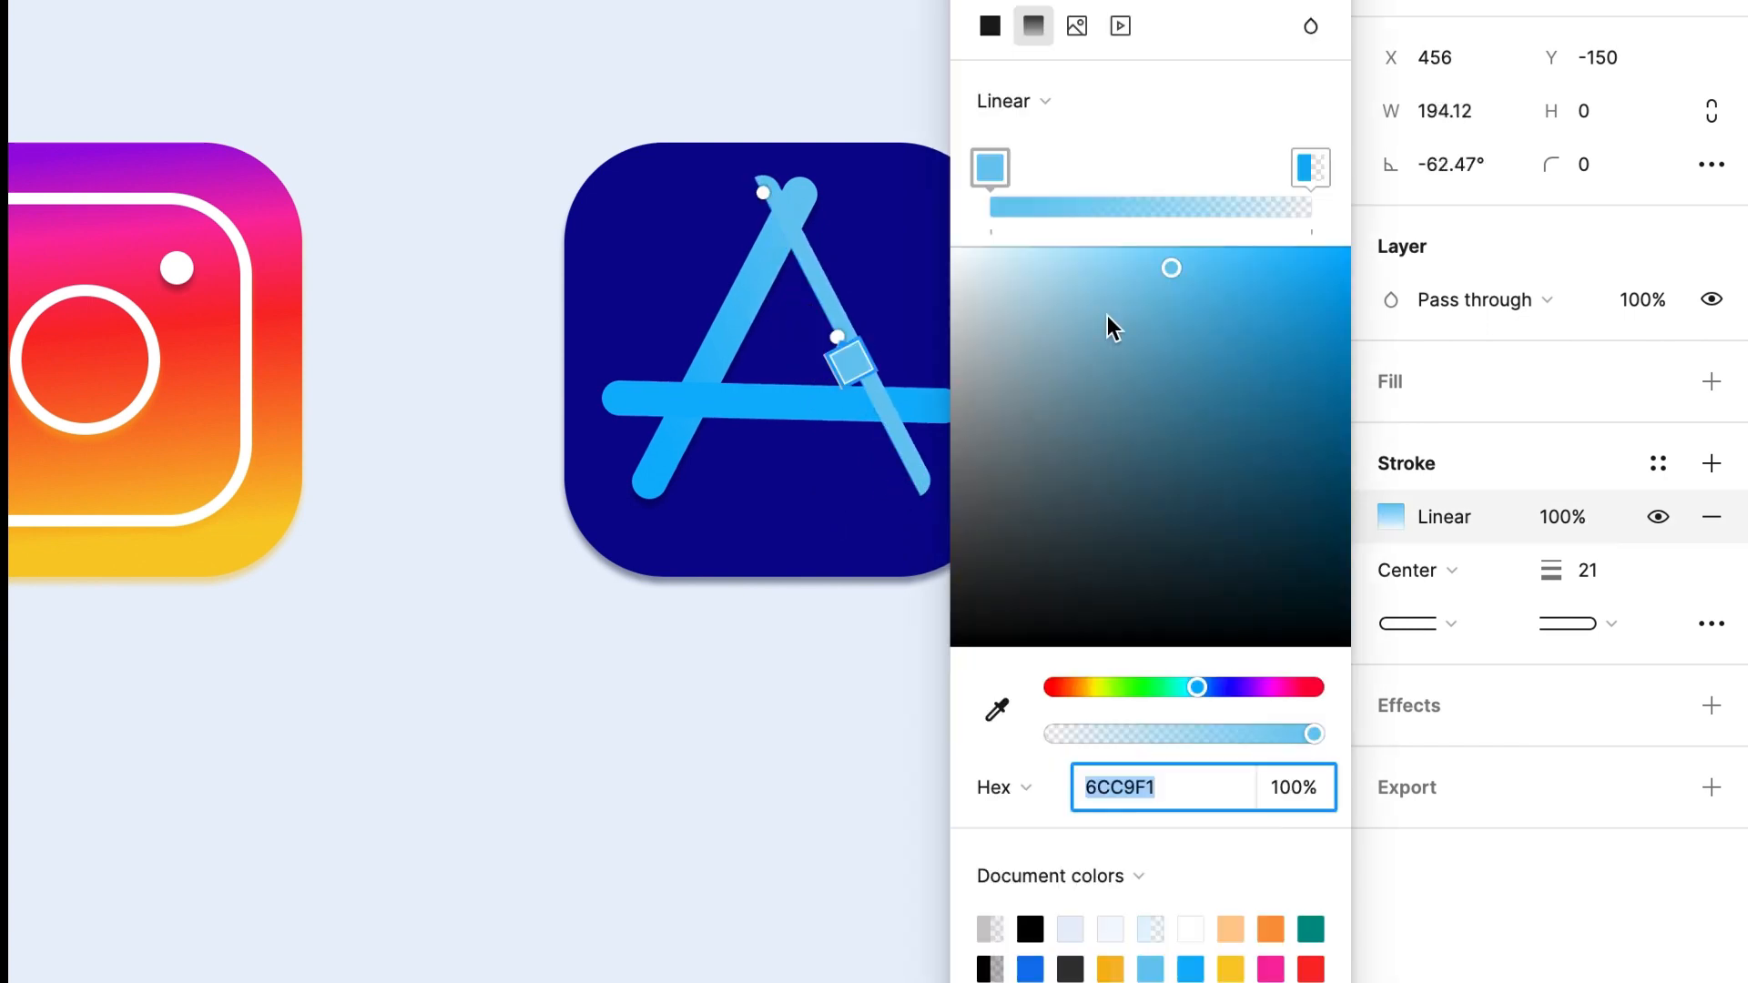
{"action": "left_click_drag", "start_coordinate": [924, 346], "coordinate": [948, 339]}
{"action": "left_click_drag", "start_coordinate": [836, 338], "coordinate": [741, 164]}
{"action": "left_click_drag", "start_coordinate": [947, 340], "coordinate": [942, 272]}
{"action": "left_click_drag", "start_coordinate": [740, 164], "coordinate": [726, 395]}
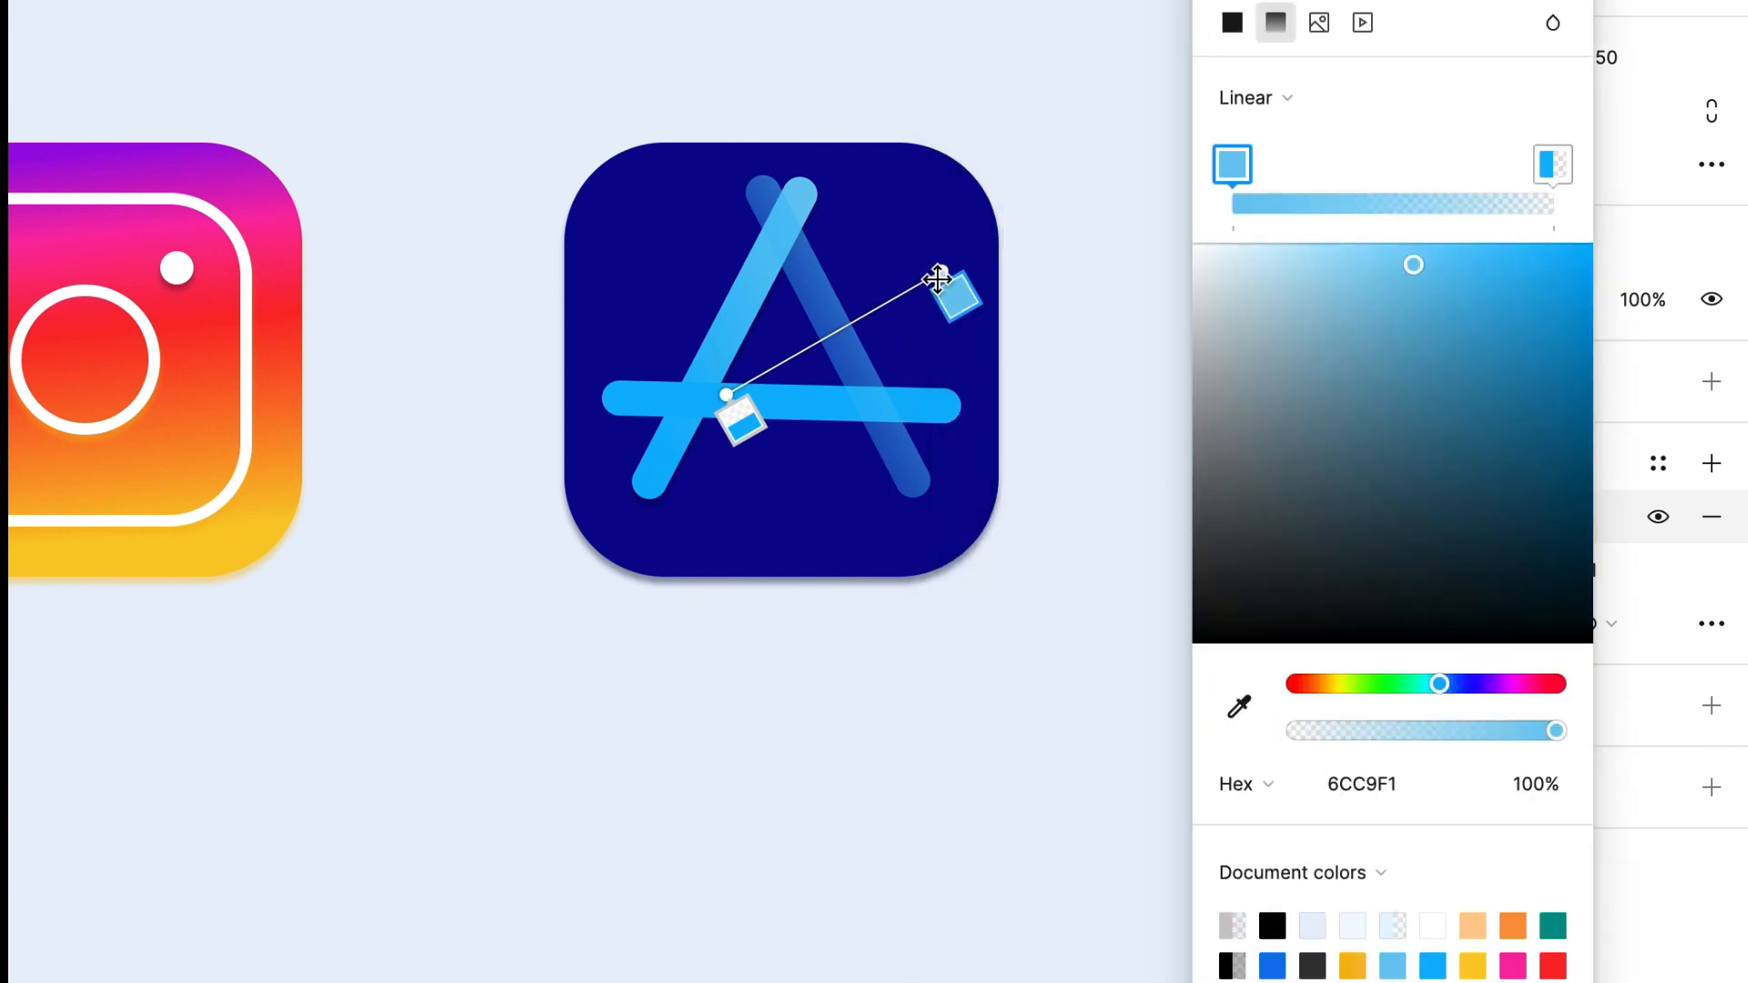
{"action": "left_click_drag", "start_coordinate": [937, 278], "coordinate": [865, 303]}
{"action": "left_click_drag", "start_coordinate": [725, 395], "coordinate": [700, 410]}
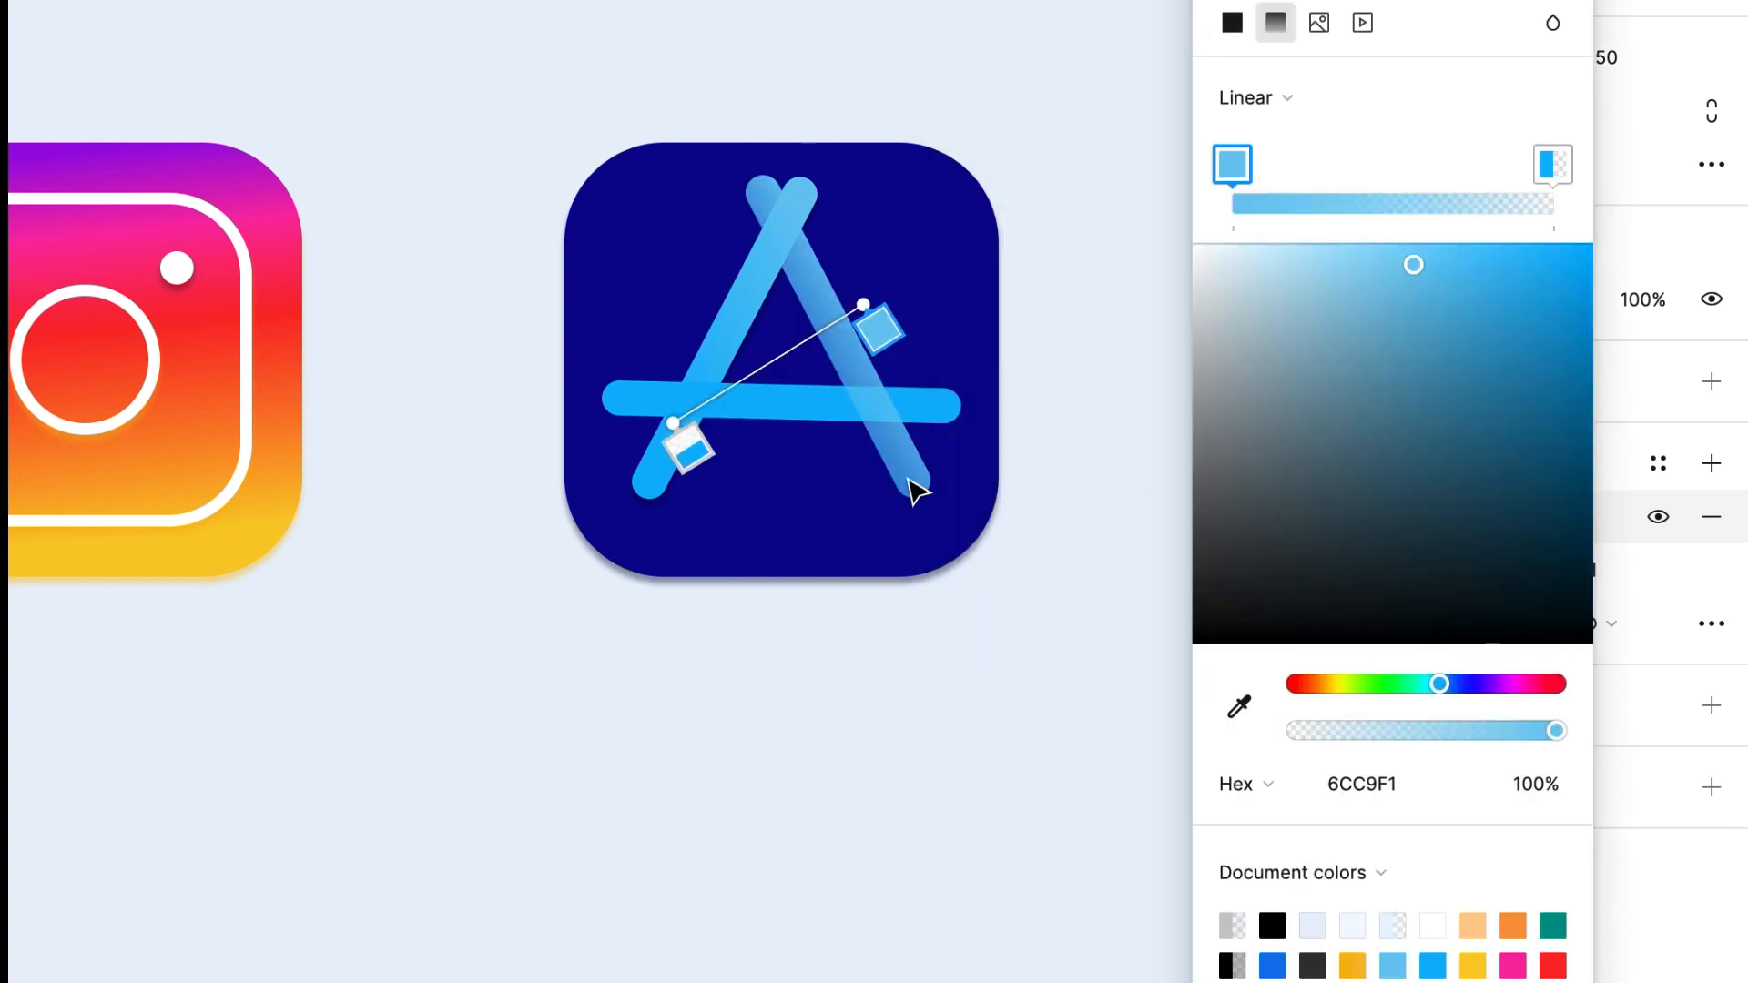
{"action": "left_click", "coordinate": [907, 479]}
{"action": "left_click", "coordinate": [1553, 3]}
{"action": "left_click", "coordinate": [913, 480]}
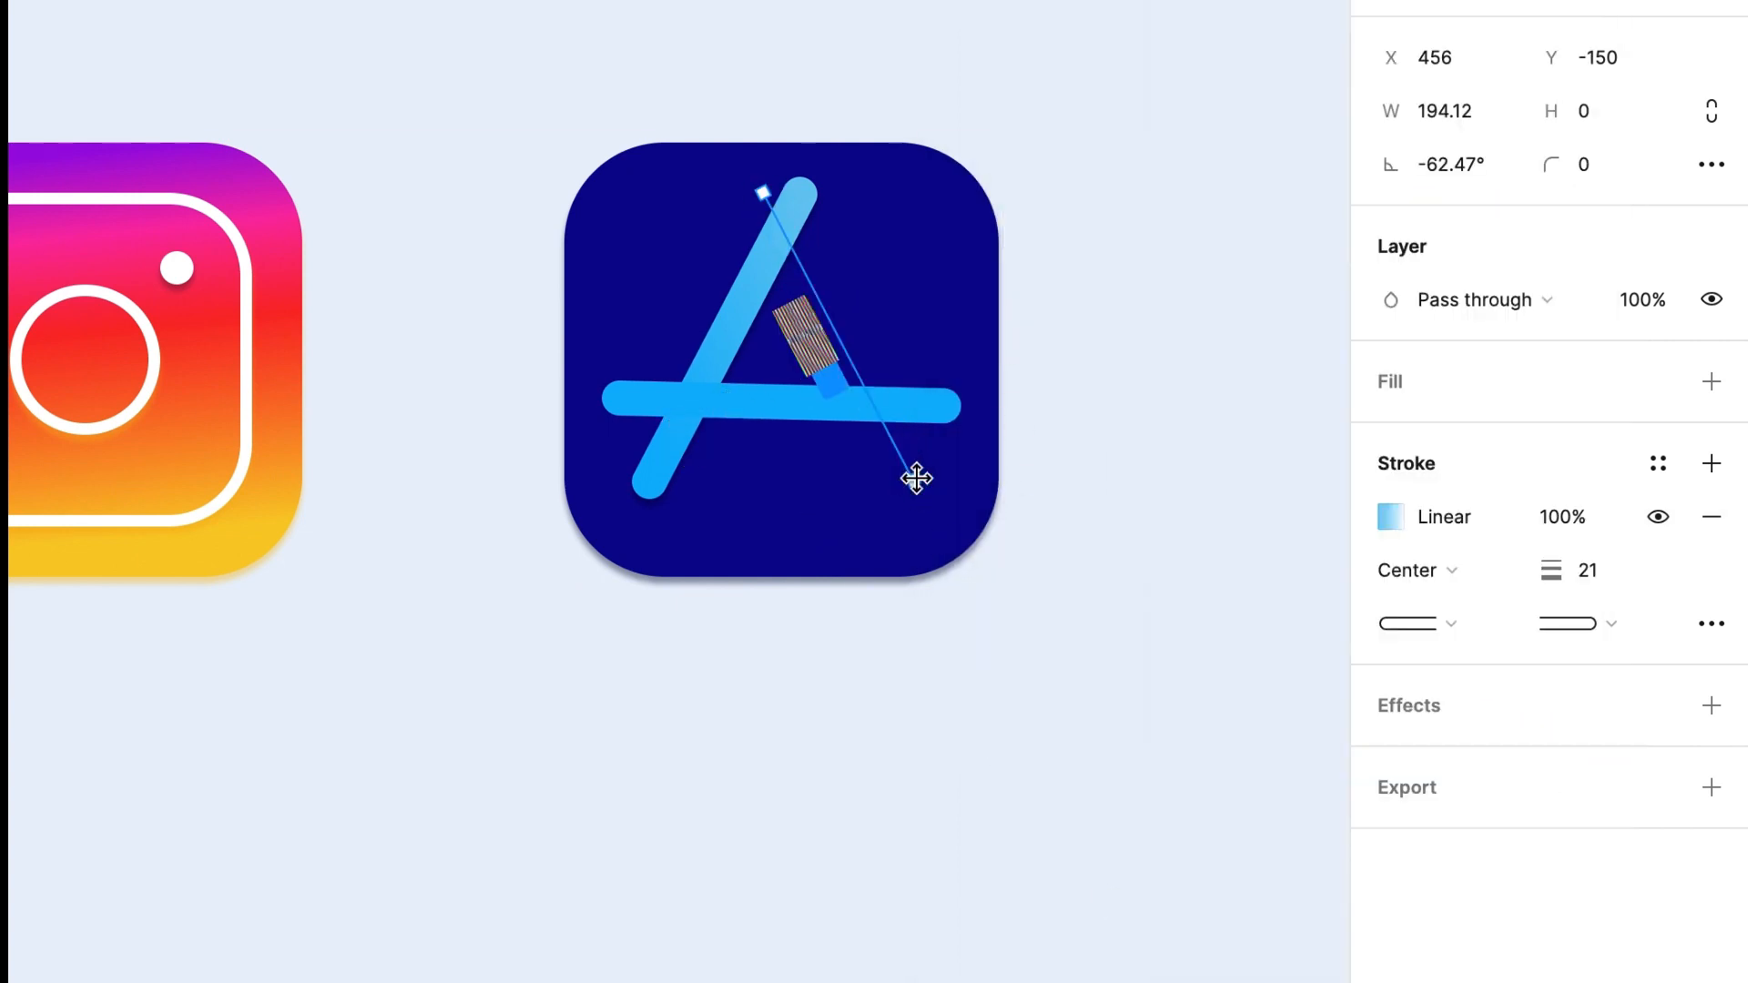
{"action": "left_click", "coordinate": [4, 273]}
{"action": "left_click", "coordinate": [814, 350]}
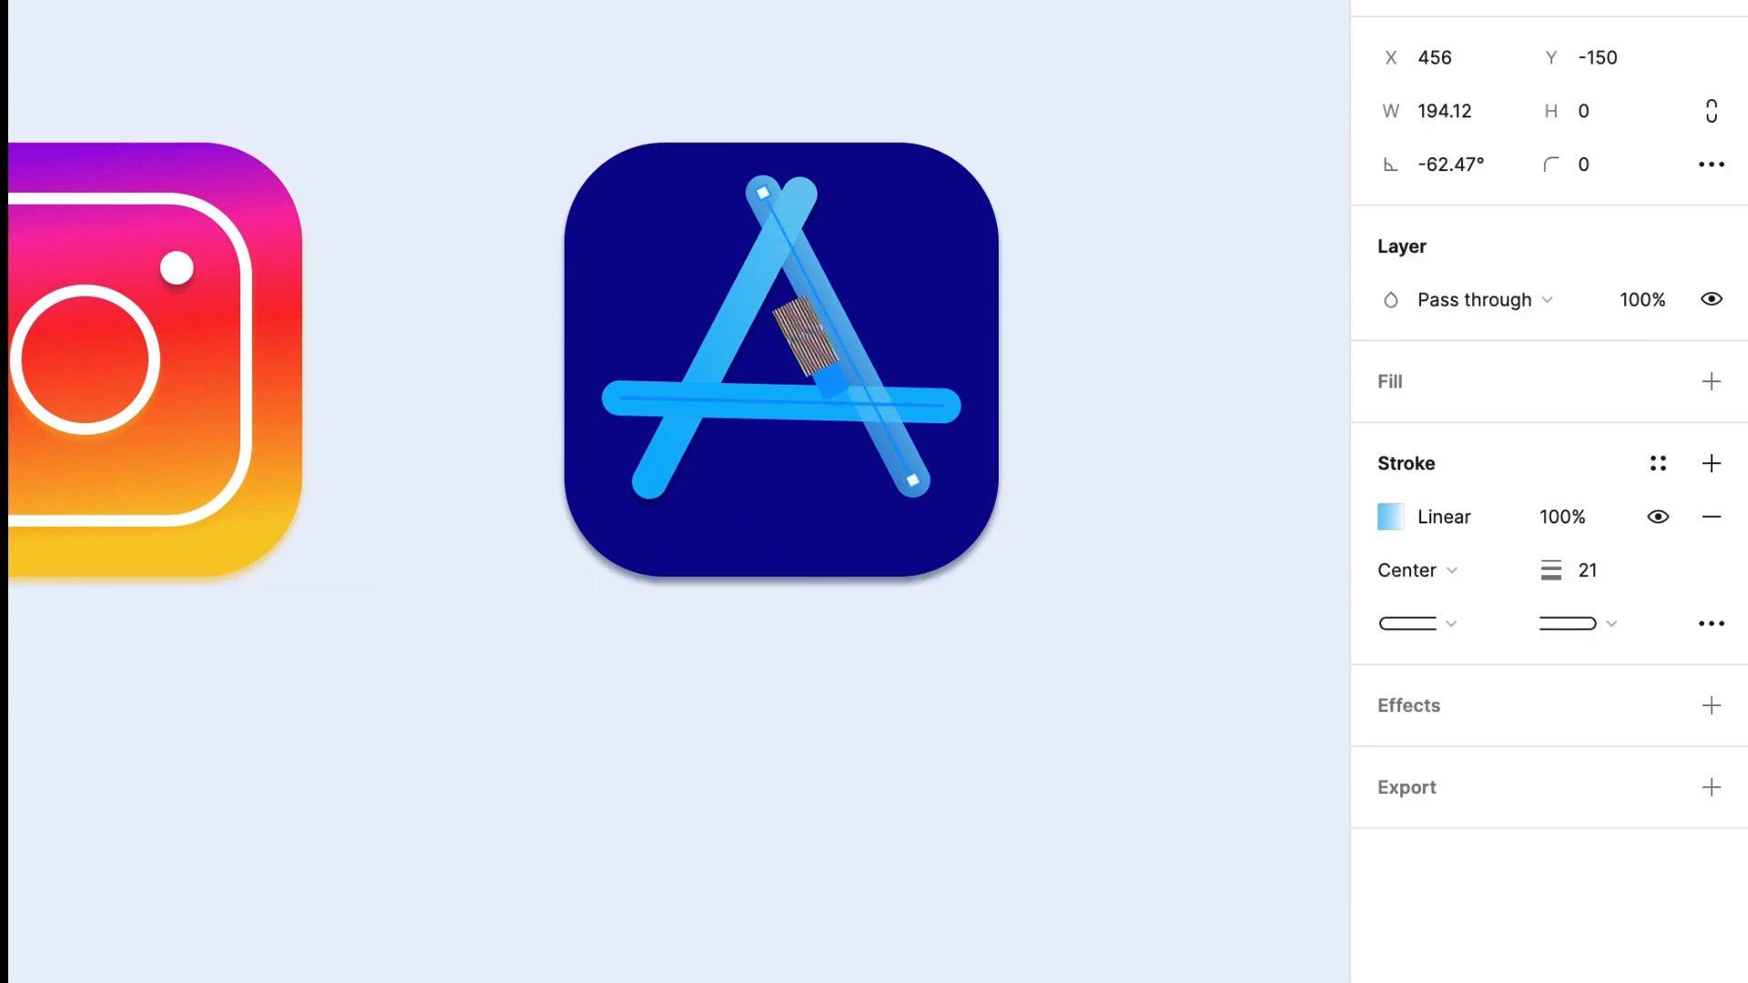
{"action": "left_click", "coordinate": [781, 402]}
{"action": "left_click", "coordinate": [724, 338]}
{"action": "left_click", "coordinate": [842, 350]}
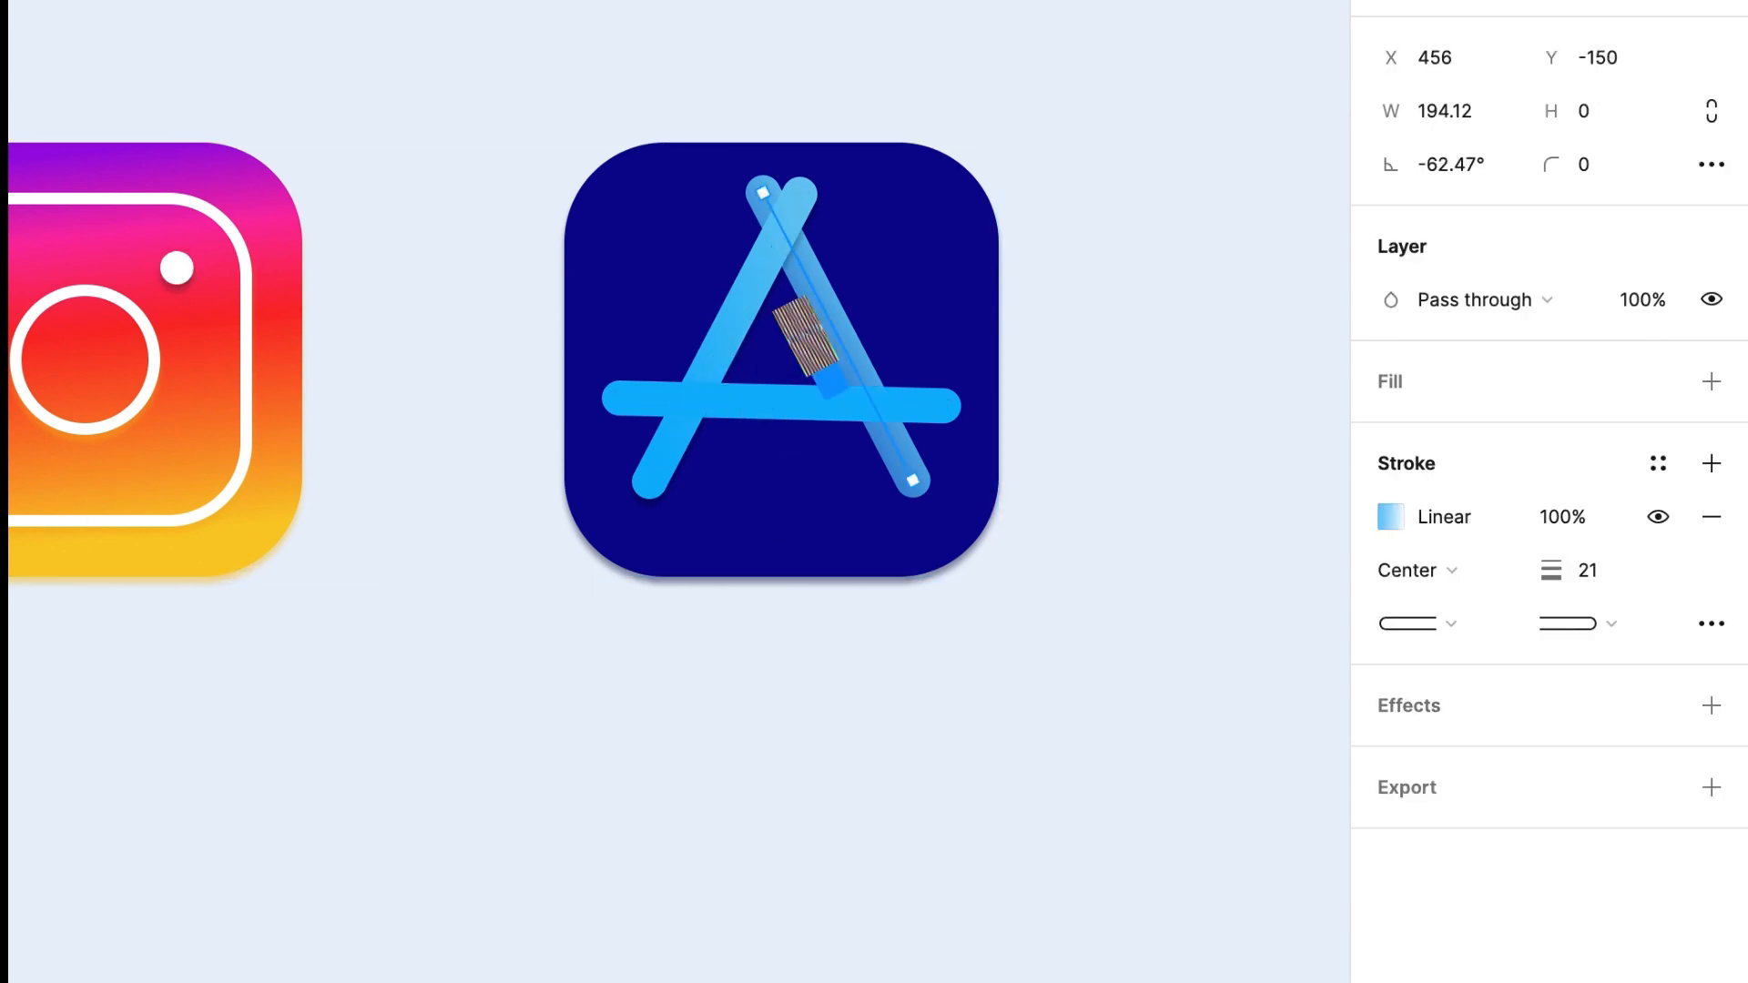
{"action": "left_click", "coordinate": [724, 338]}
{"action": "left_click", "coordinate": [781, 401]}
{"action": "key", "text": "ctrl+z"}
- Give the crossbar's stroke a linear gradient whose first stop is the right leg's light blue 6CC9F1
{"action": "left_click", "coordinate": [1390, 517]}
{"action": "left_click", "coordinate": [1124, 788]}
{"action": "key", "text": "super+c"}
{"action": "left_click", "coordinate": [825, 411]}
{"action": "left_click", "coordinate": [1391, 517]}
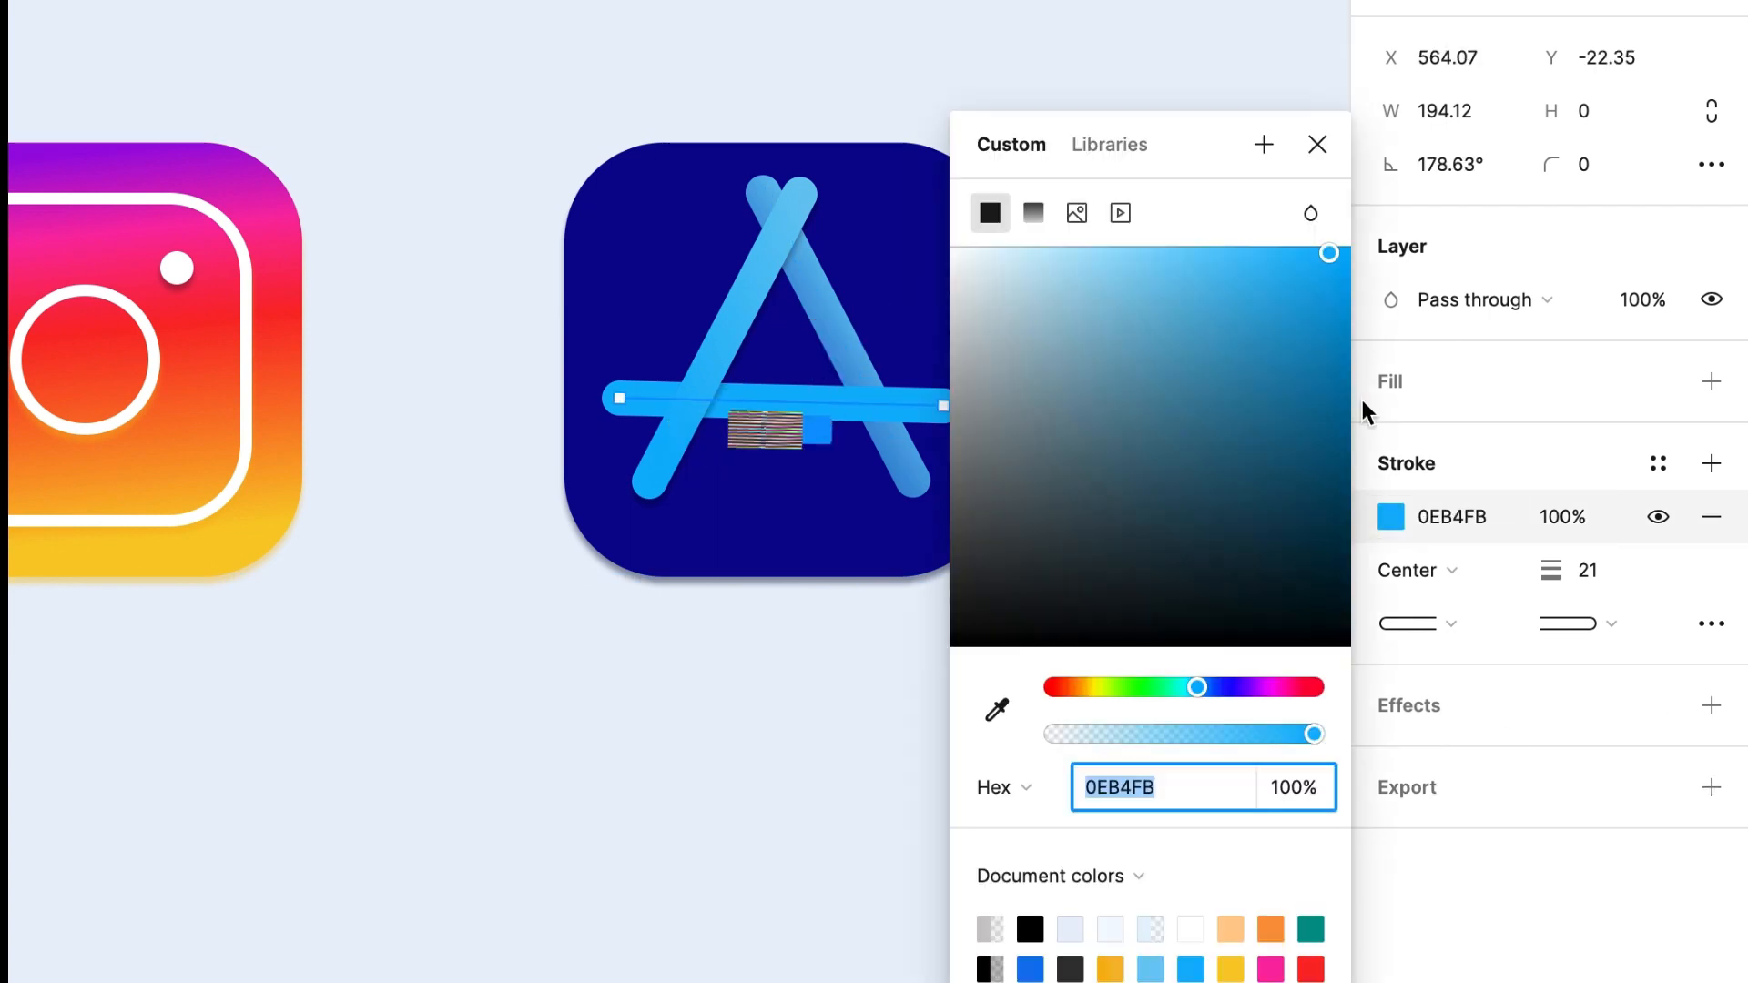
{"action": "left_click", "coordinate": [1033, 215]}
{"action": "left_click", "coordinate": [1130, 788]}
{"action": "key", "text": "super+v"}
{"action": "key", "text": "Return"}
{"action": "left_click", "coordinate": [1311, 172]}
- Make the transparent 0EB4FB stop of the right leg's gradient slightly opaque and copy its colour value
{"action": "left_click", "coordinate": [847, 356]}
{"action": "left_click", "coordinate": [1391, 517]}
{"action": "left_click", "coordinate": [1311, 173]}
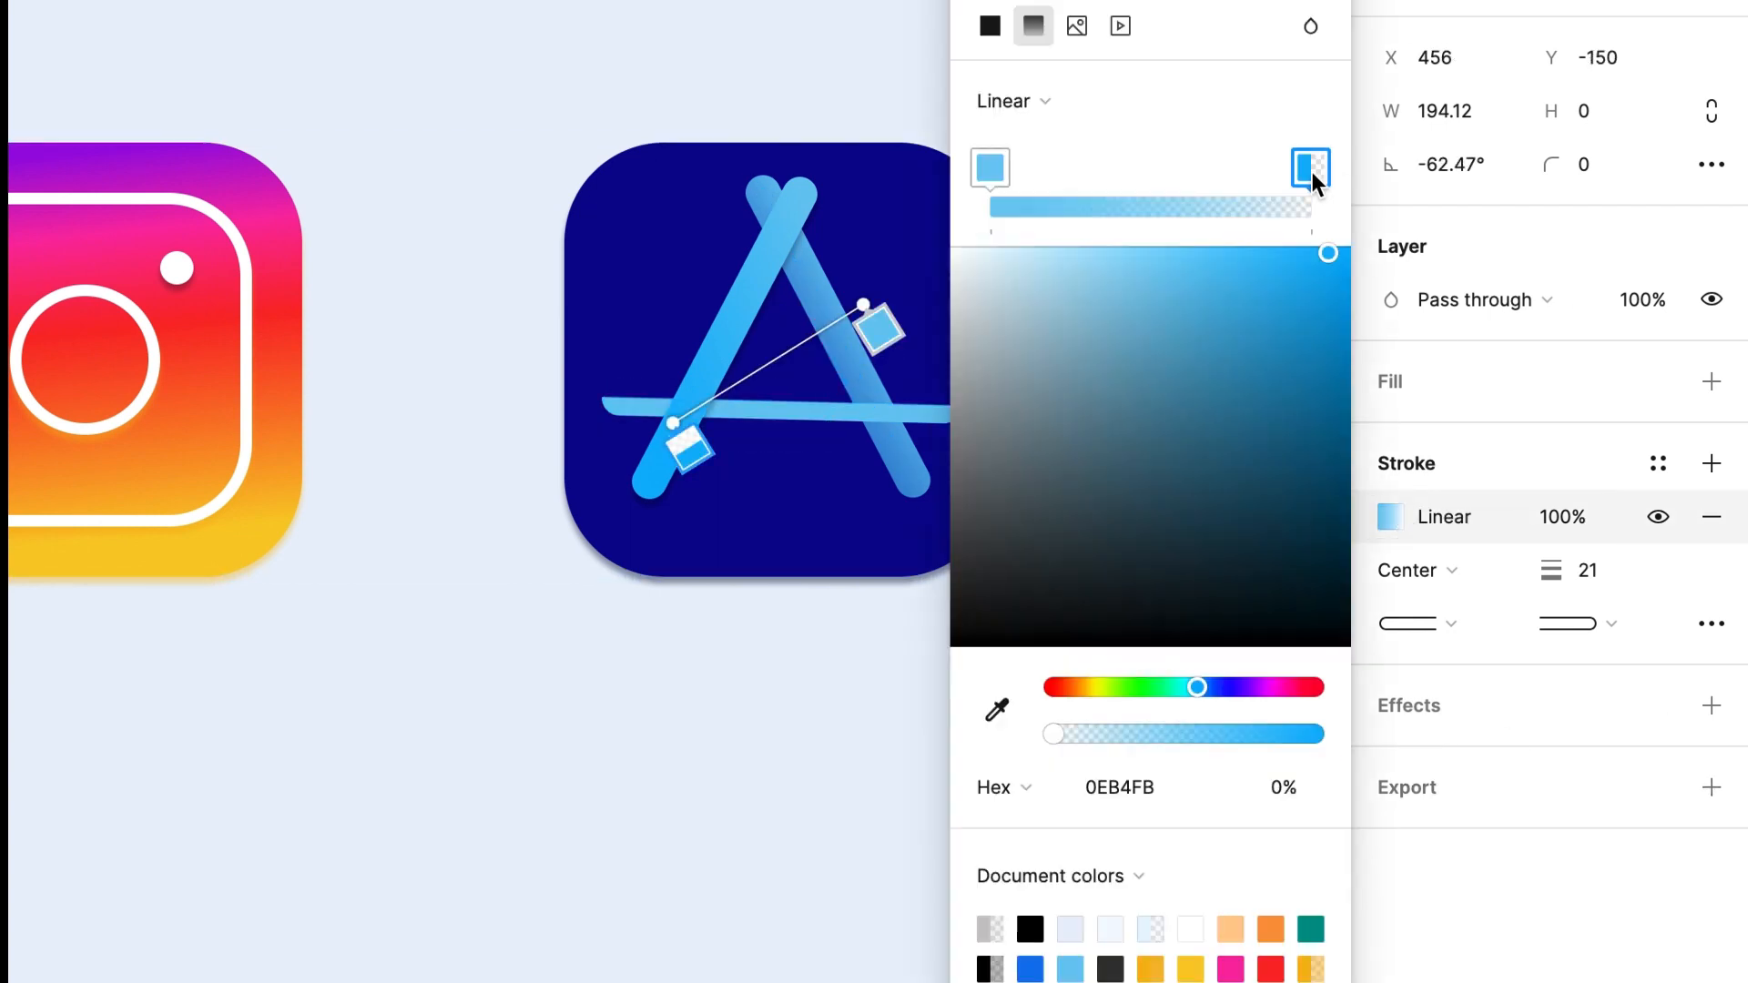
{"action": "left_click", "coordinate": [1120, 788]}
{"action": "left_click_drag", "start_coordinate": [1053, 734], "coordinate": [1118, 737]}
{"action": "left_click", "coordinate": [1113, 788]}
- Set the end stop of the crossbar's gradient to 0EB4FB at 22% opacity
{"action": "left_click", "coordinate": [824, 411]}
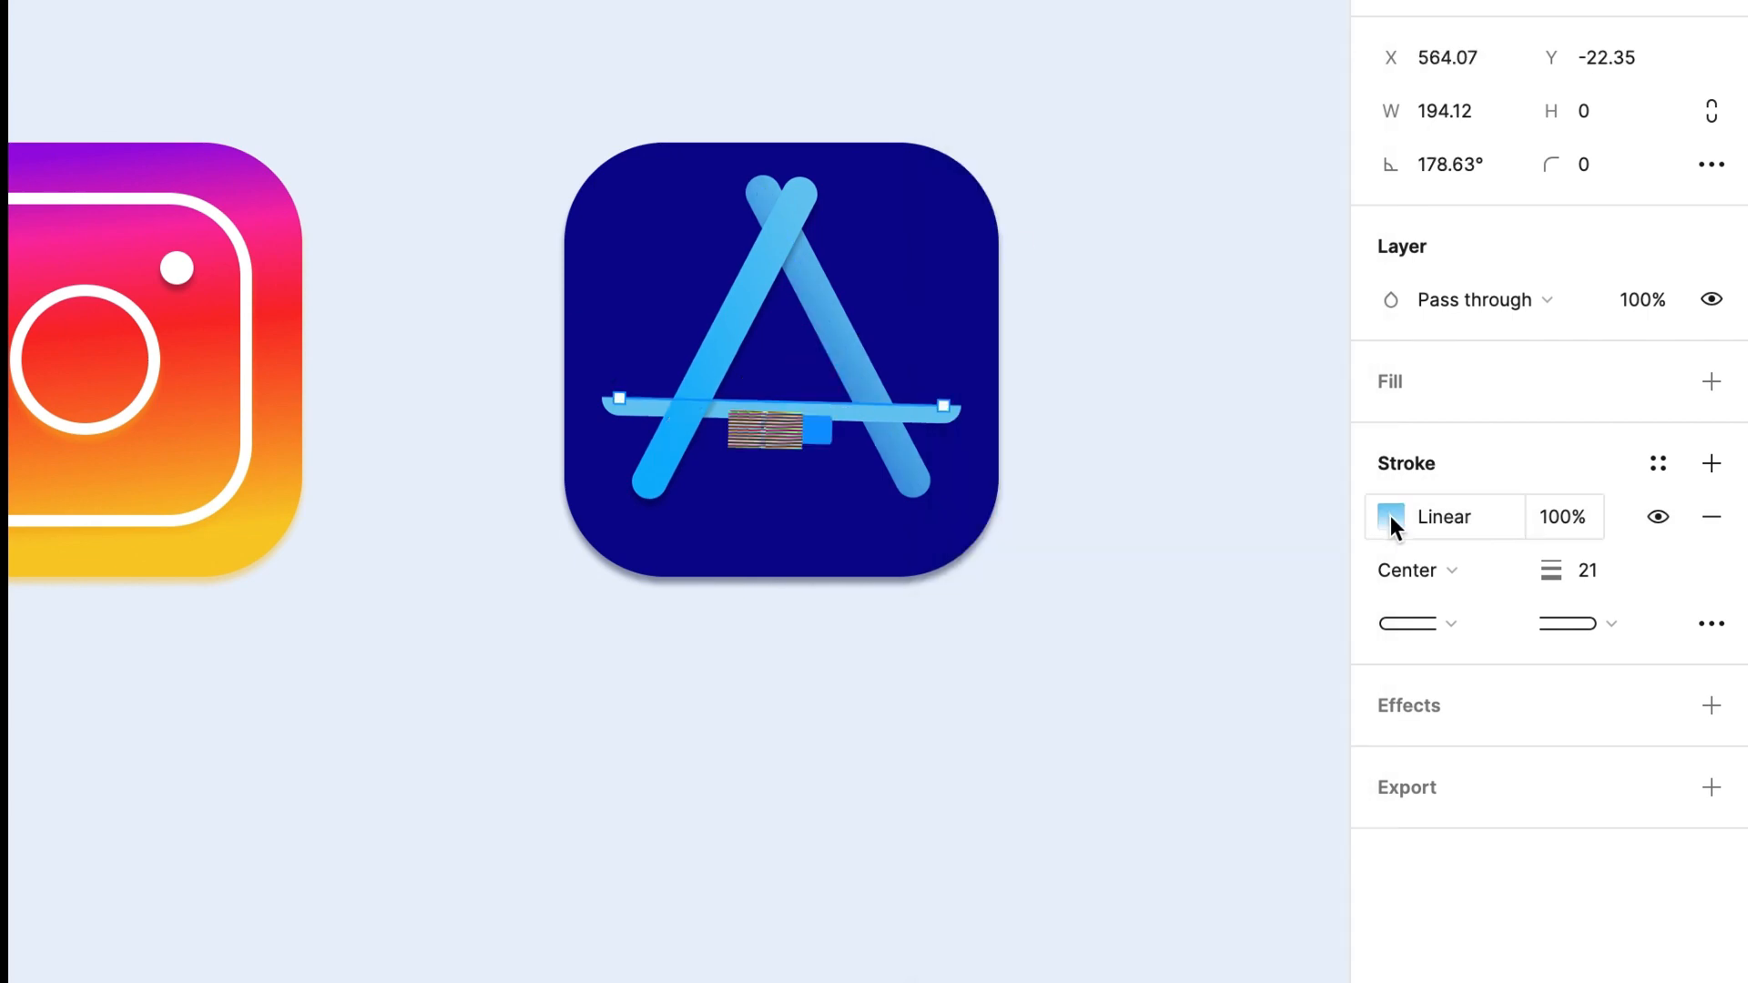
{"action": "left_click", "coordinate": [1390, 519]}
{"action": "left_click", "coordinate": [1311, 171]}
{"action": "left_click", "coordinate": [1116, 791]}
{"action": "key", "text": "Return"}
{"action": "left_click_drag", "start_coordinate": [1180, 736], "coordinate": [1116, 736]}
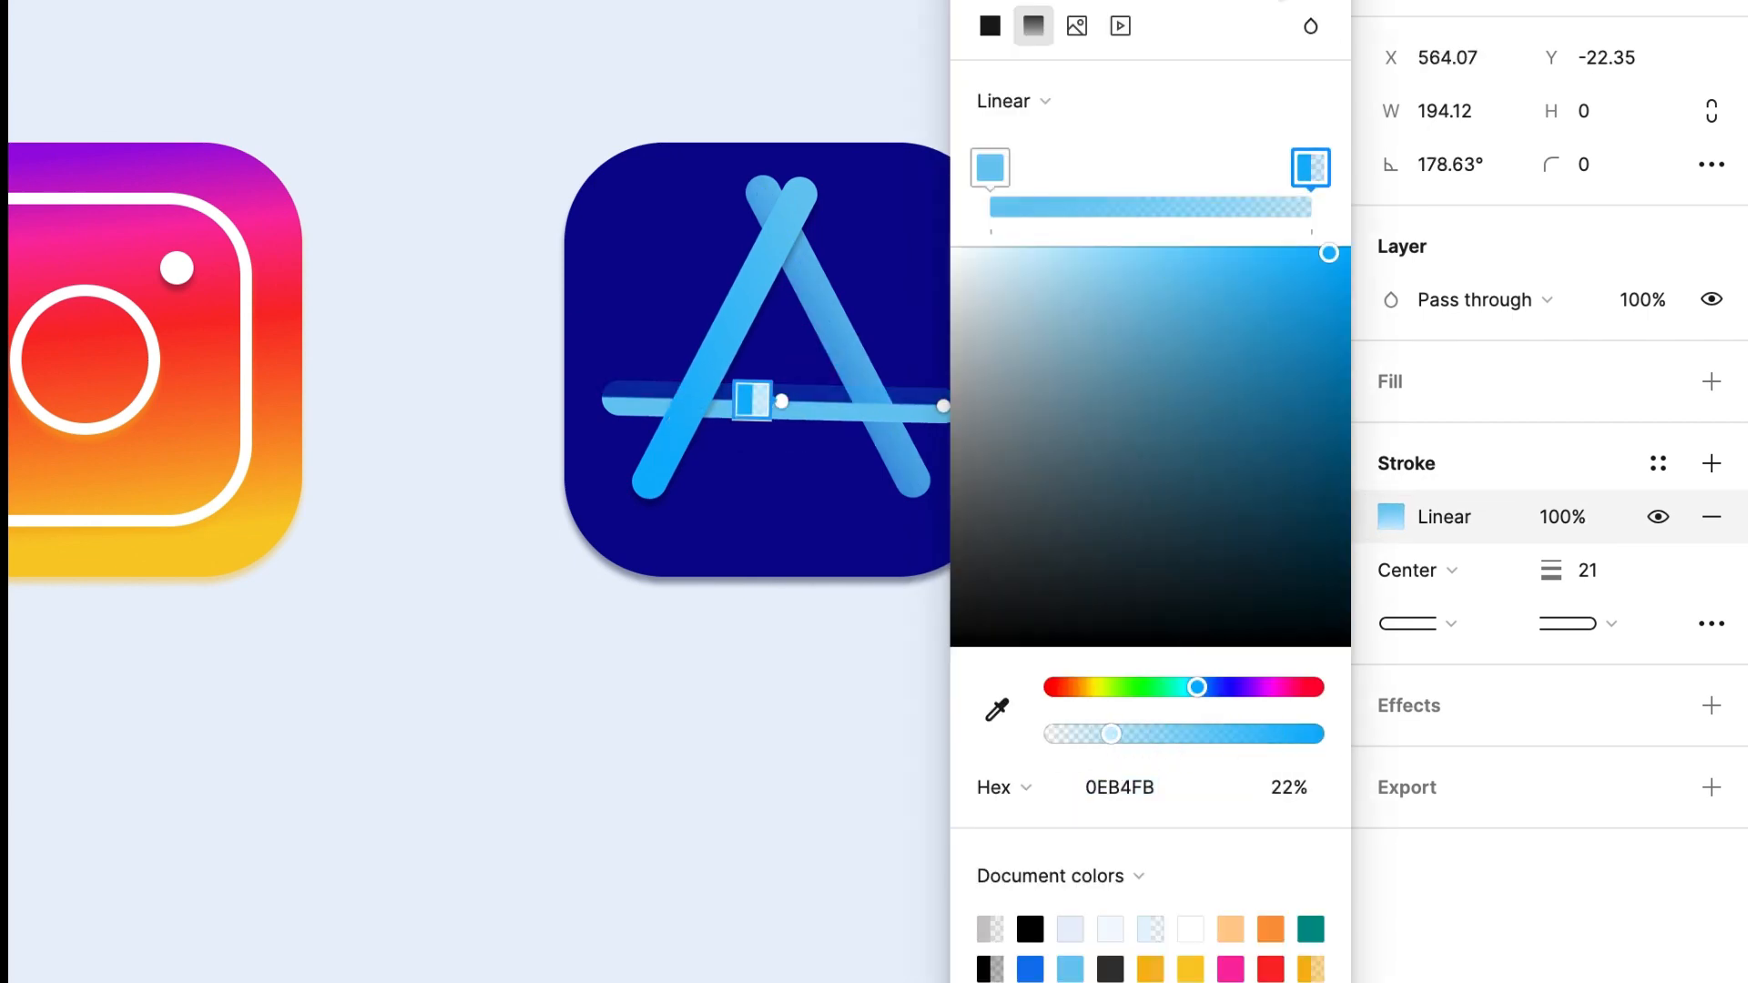
- Reorient the crossbar's gradient diagonally so 6CC9F1 starts just above its middle and 0EB4FB ends beyond it at the upper right
{"action": "left_click_drag", "start_coordinate": [1211, 25], "coordinate": [1464, 26]}
{"action": "left_click_drag", "start_coordinate": [943, 406], "coordinate": [919, 270]}
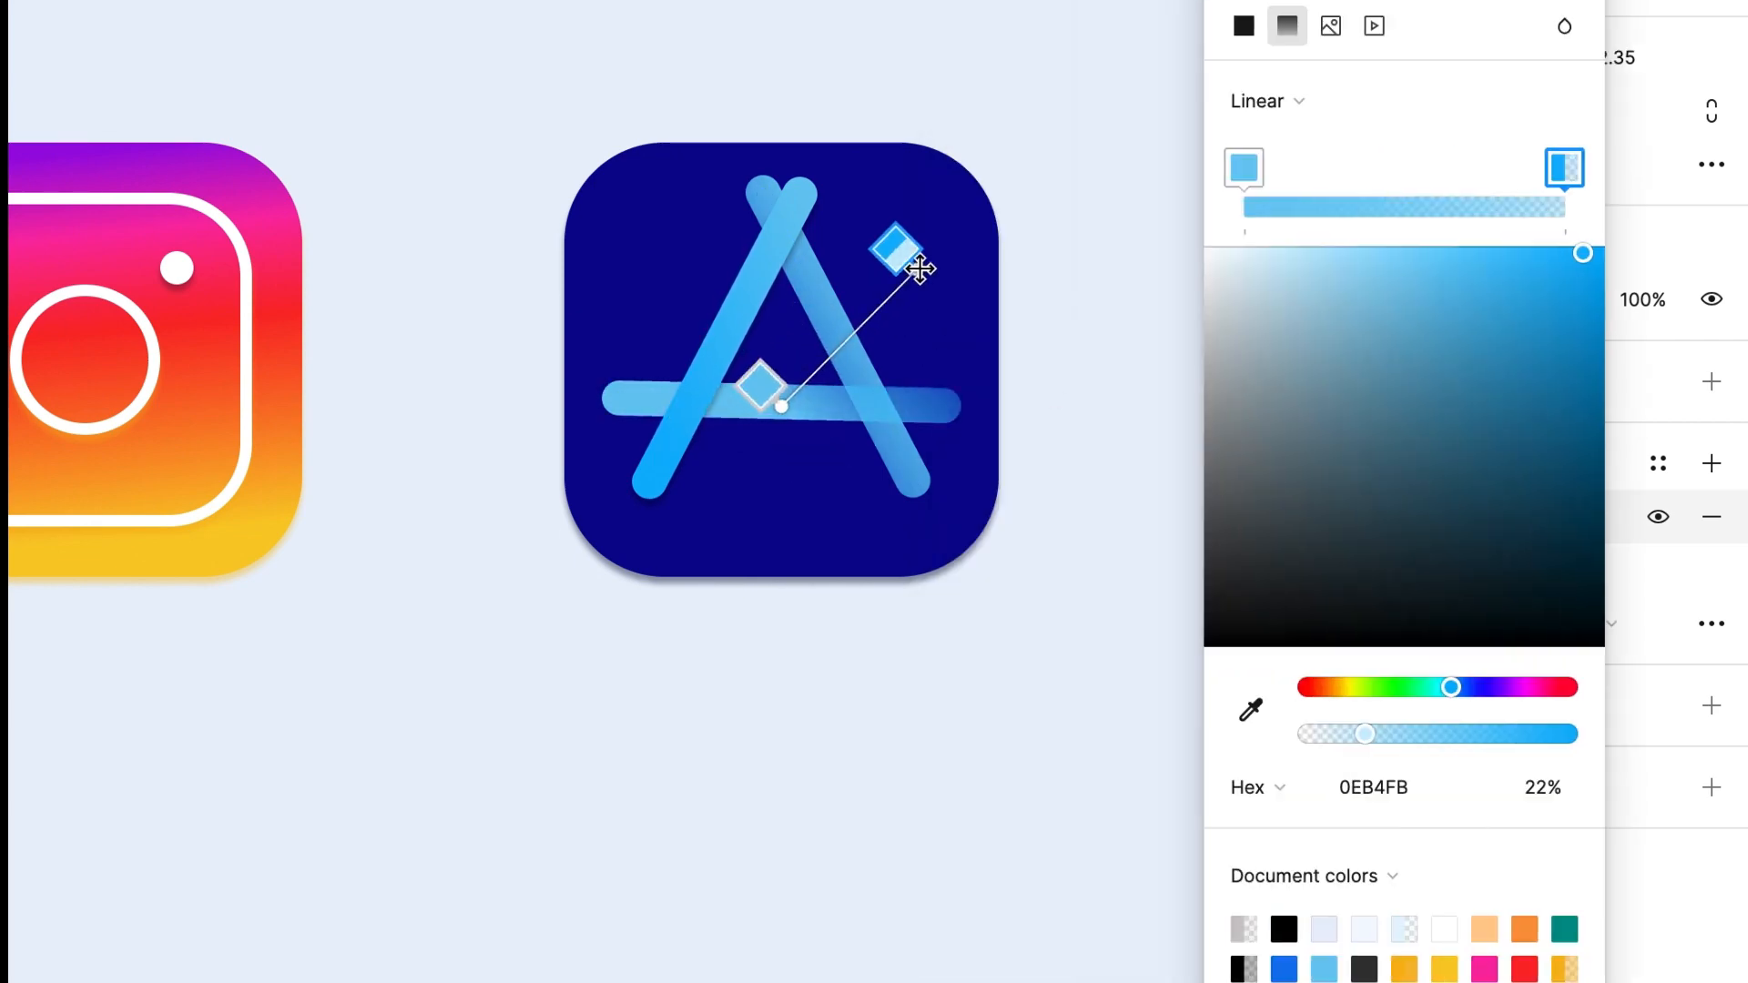
{"action": "left_click_drag", "start_coordinate": [780, 406], "coordinate": [793, 364]}
{"action": "left_click_drag", "start_coordinate": [917, 269], "coordinate": [875, 166]}
- Add a drop shadow to both the crossbar and the right leg of the A
{"action": "left_click", "coordinate": [1717, 710]}
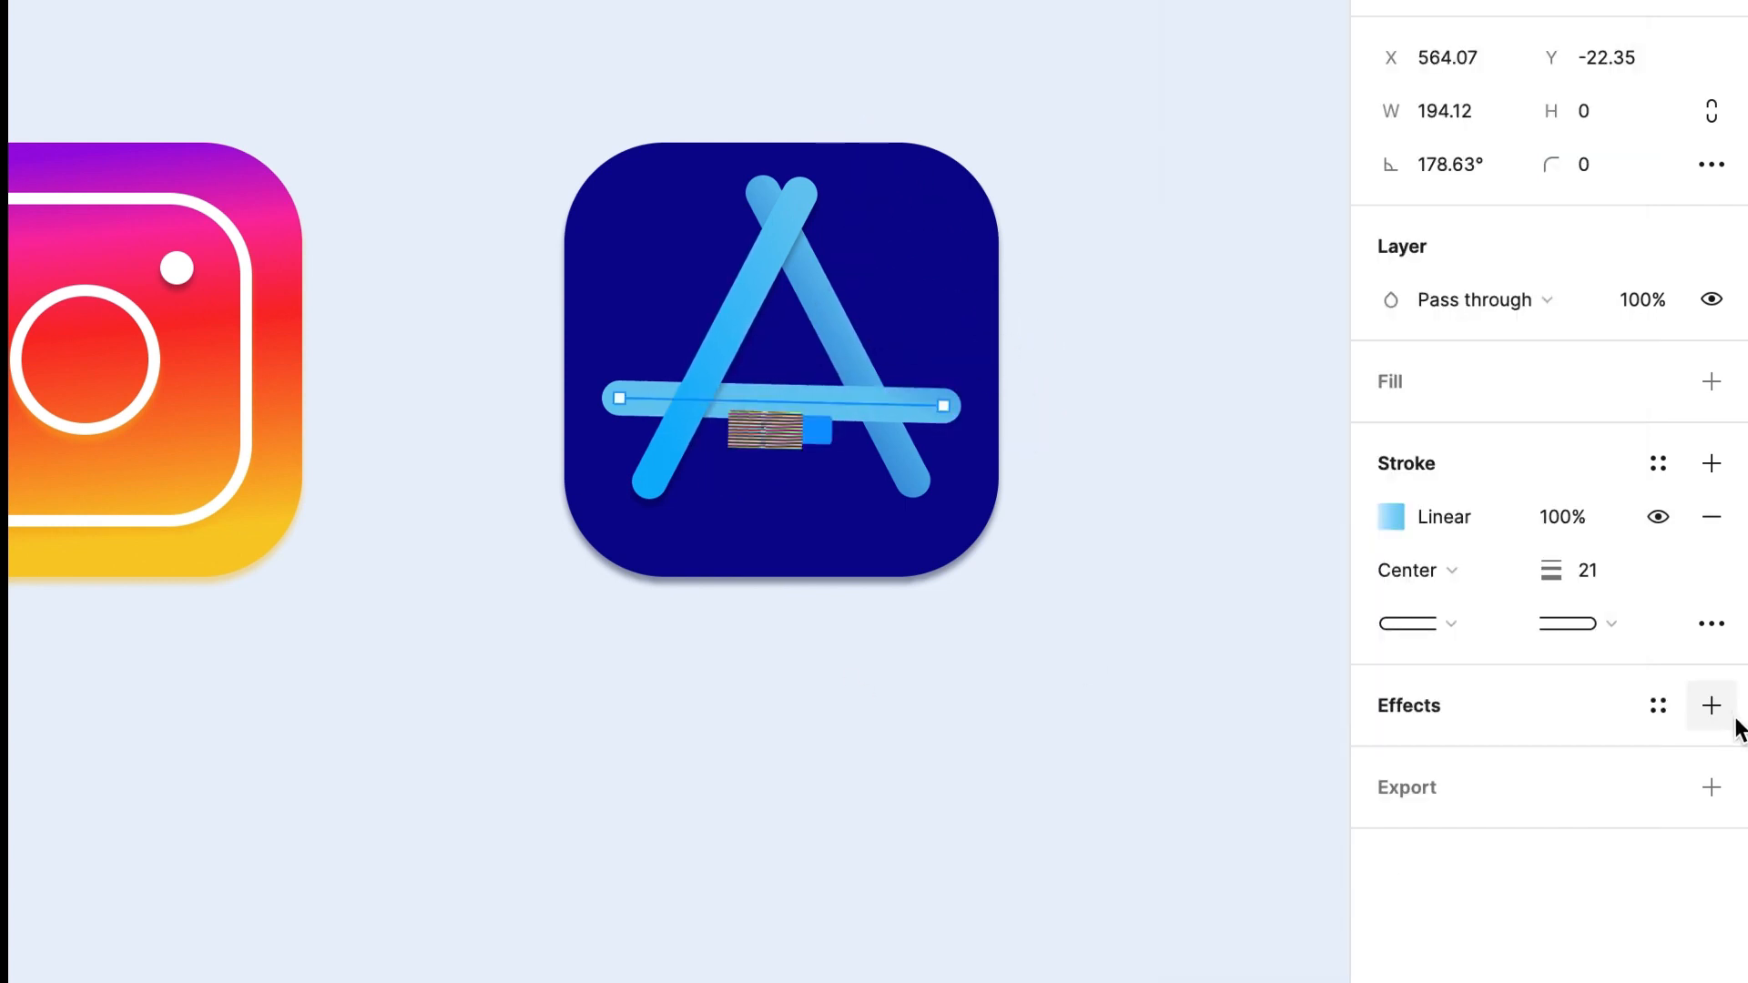
{"action": "left_click", "coordinate": [903, 473]}
{"action": "left_click", "coordinate": [1716, 711]}
{"action": "left_click", "coordinate": [843, 810]}
{"action": "left_click", "coordinate": [919, 473]}
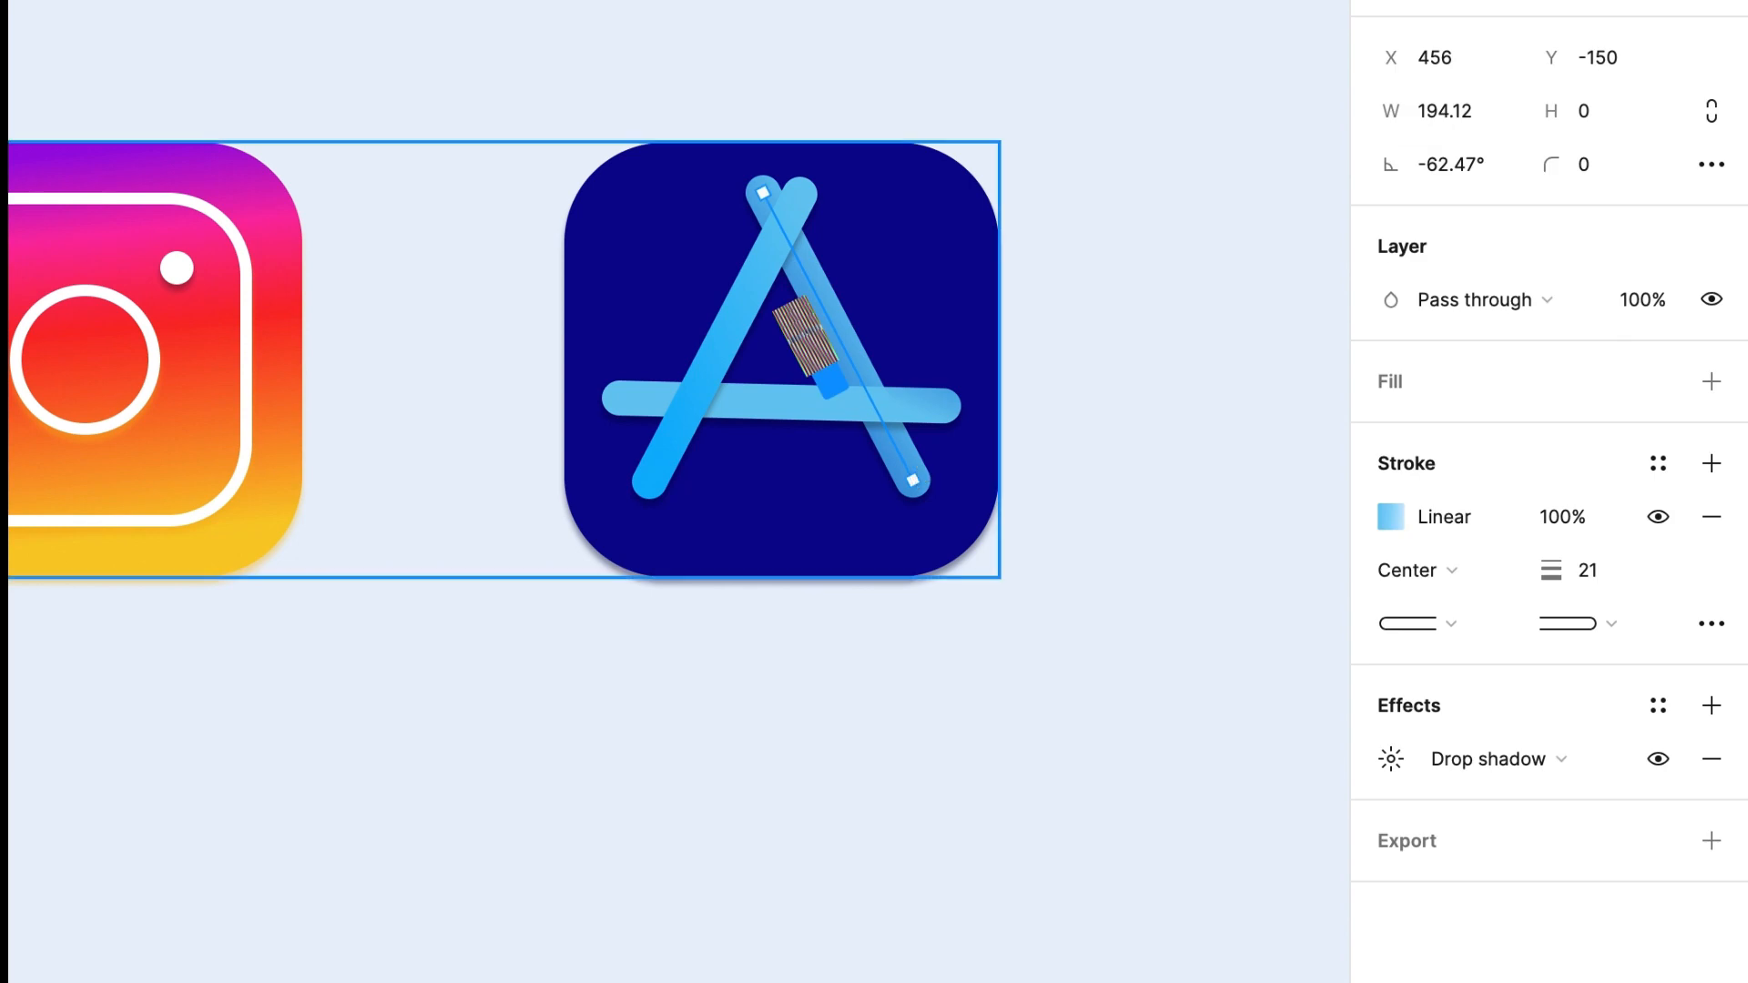
{"action": "left_click", "coordinate": [601, 813]}
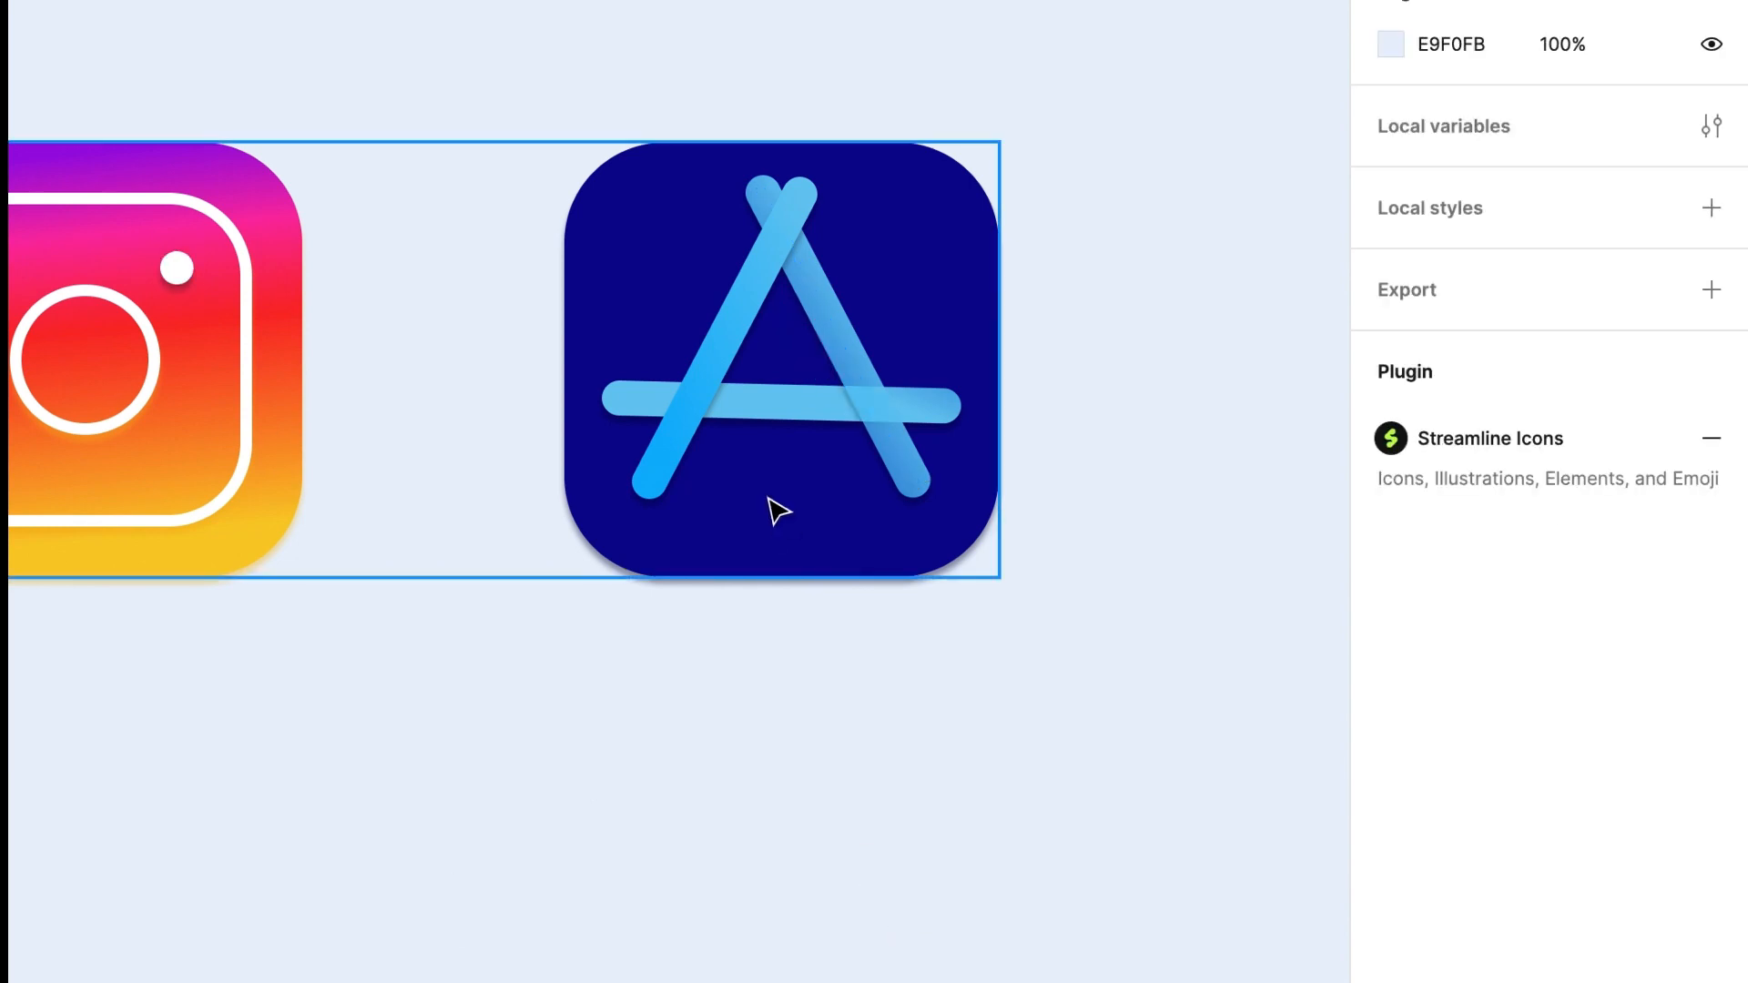
- Select all three lines of the A and increase their stroke width to 26
{"action": "scroll", "coordinate": [620, 795], "scroll_direction": "left", "scroll_amount": 3}
{"action": "left_click", "coordinate": [869, 364]}
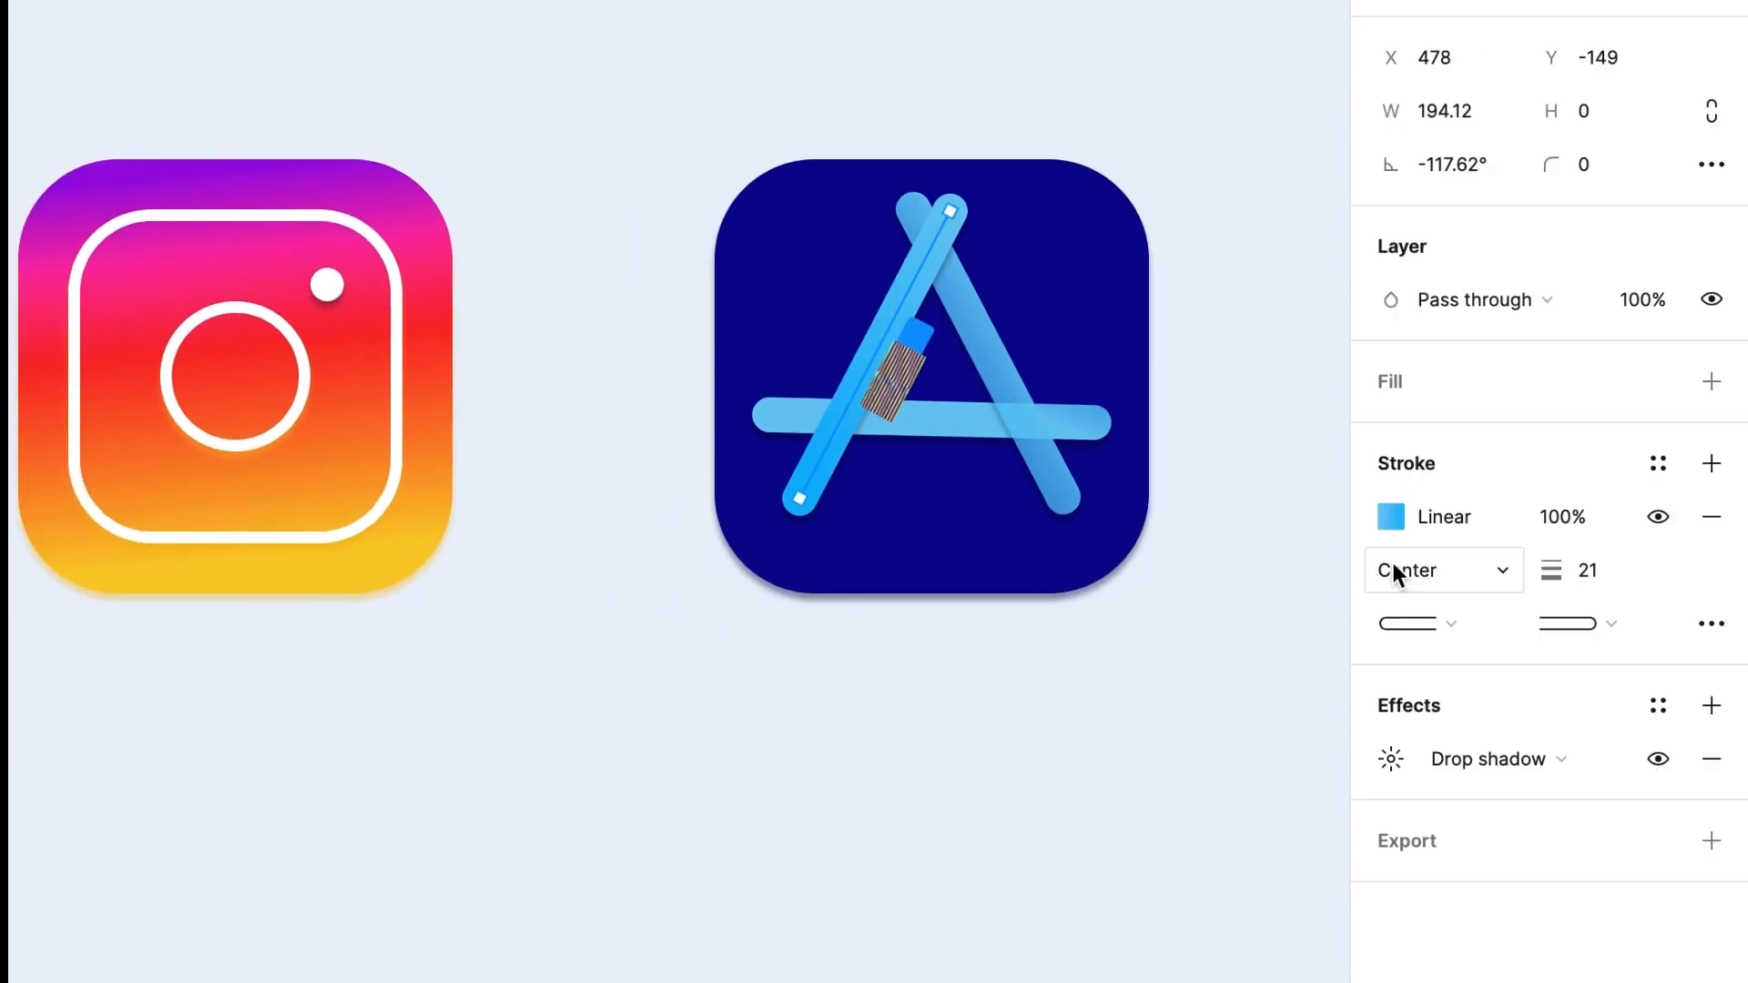
{"action": "left_click", "coordinate": [983, 420]}
{"action": "left_click", "coordinate": [1042, 459]}
{"action": "left_click_drag", "start_coordinate": [1551, 572], "coordinate": [1566, 572]}
{"action": "left_click", "coordinate": [927, 728]}
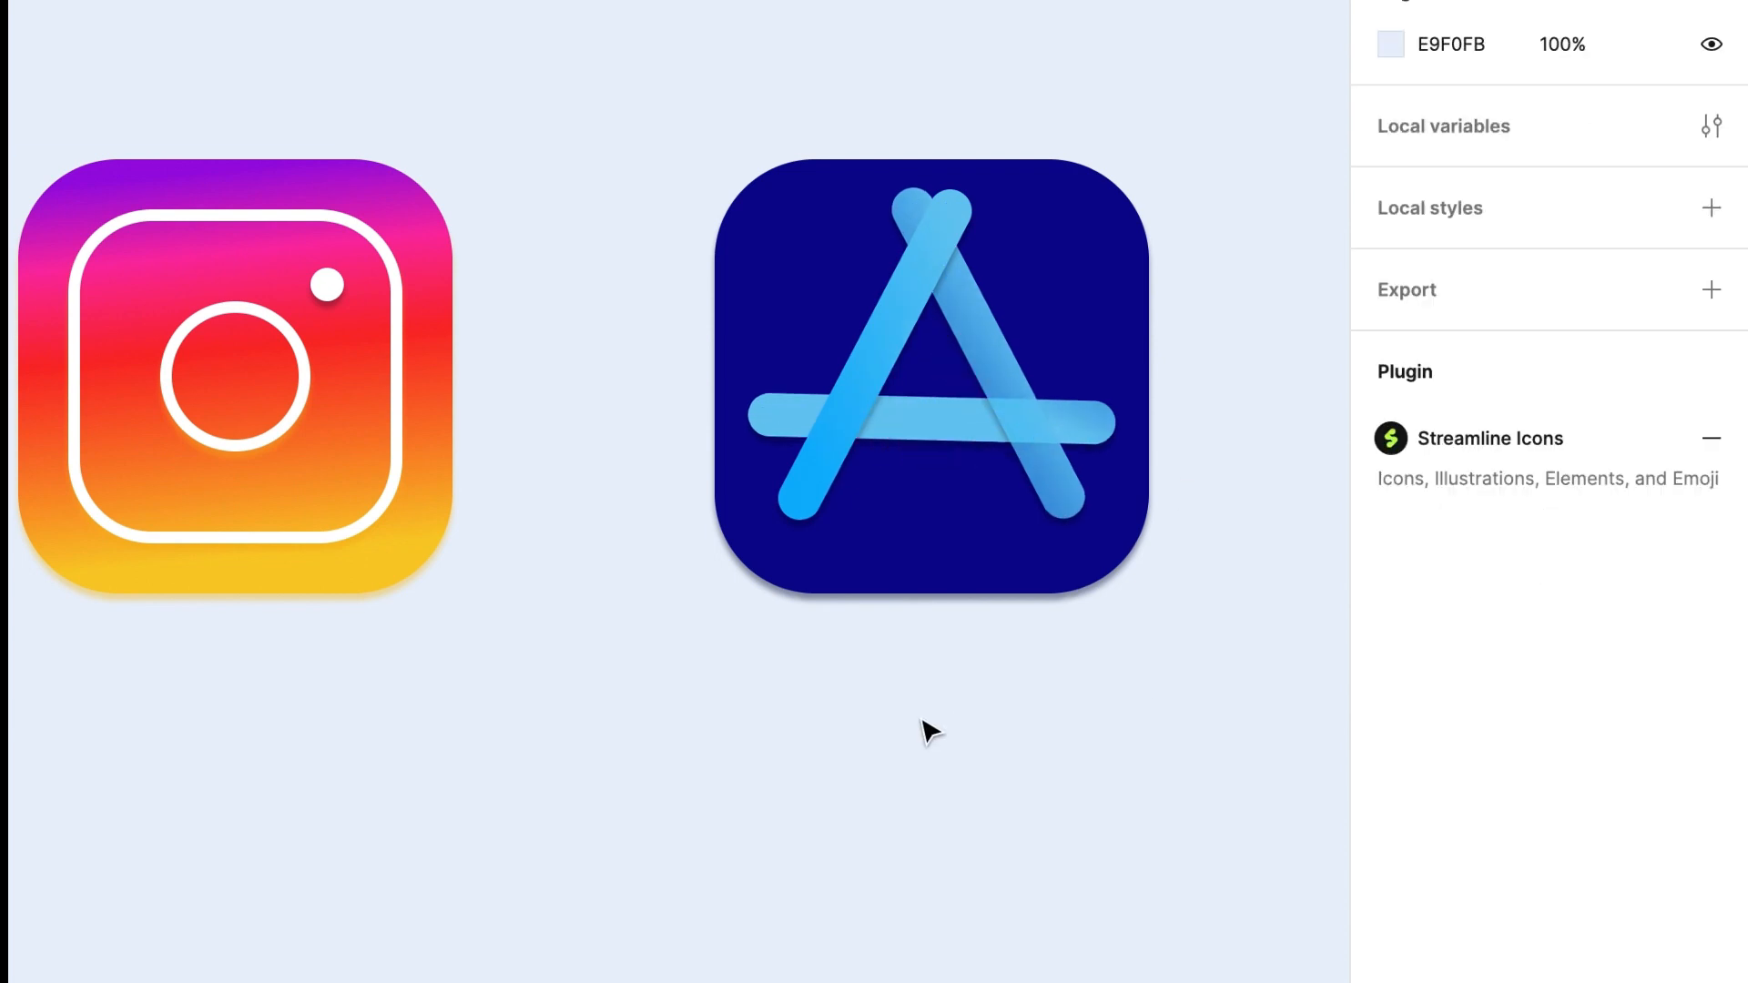
- Change the stacking order of the A's legs so the right leg overlaps the left one
{"action": "scroll", "coordinate": [927, 728], "scroll_direction": "right", "scroll_amount": 4}
{"action": "left_click", "coordinate": [701, 382]}
{"action": "left_click", "coordinate": [637, 804]}
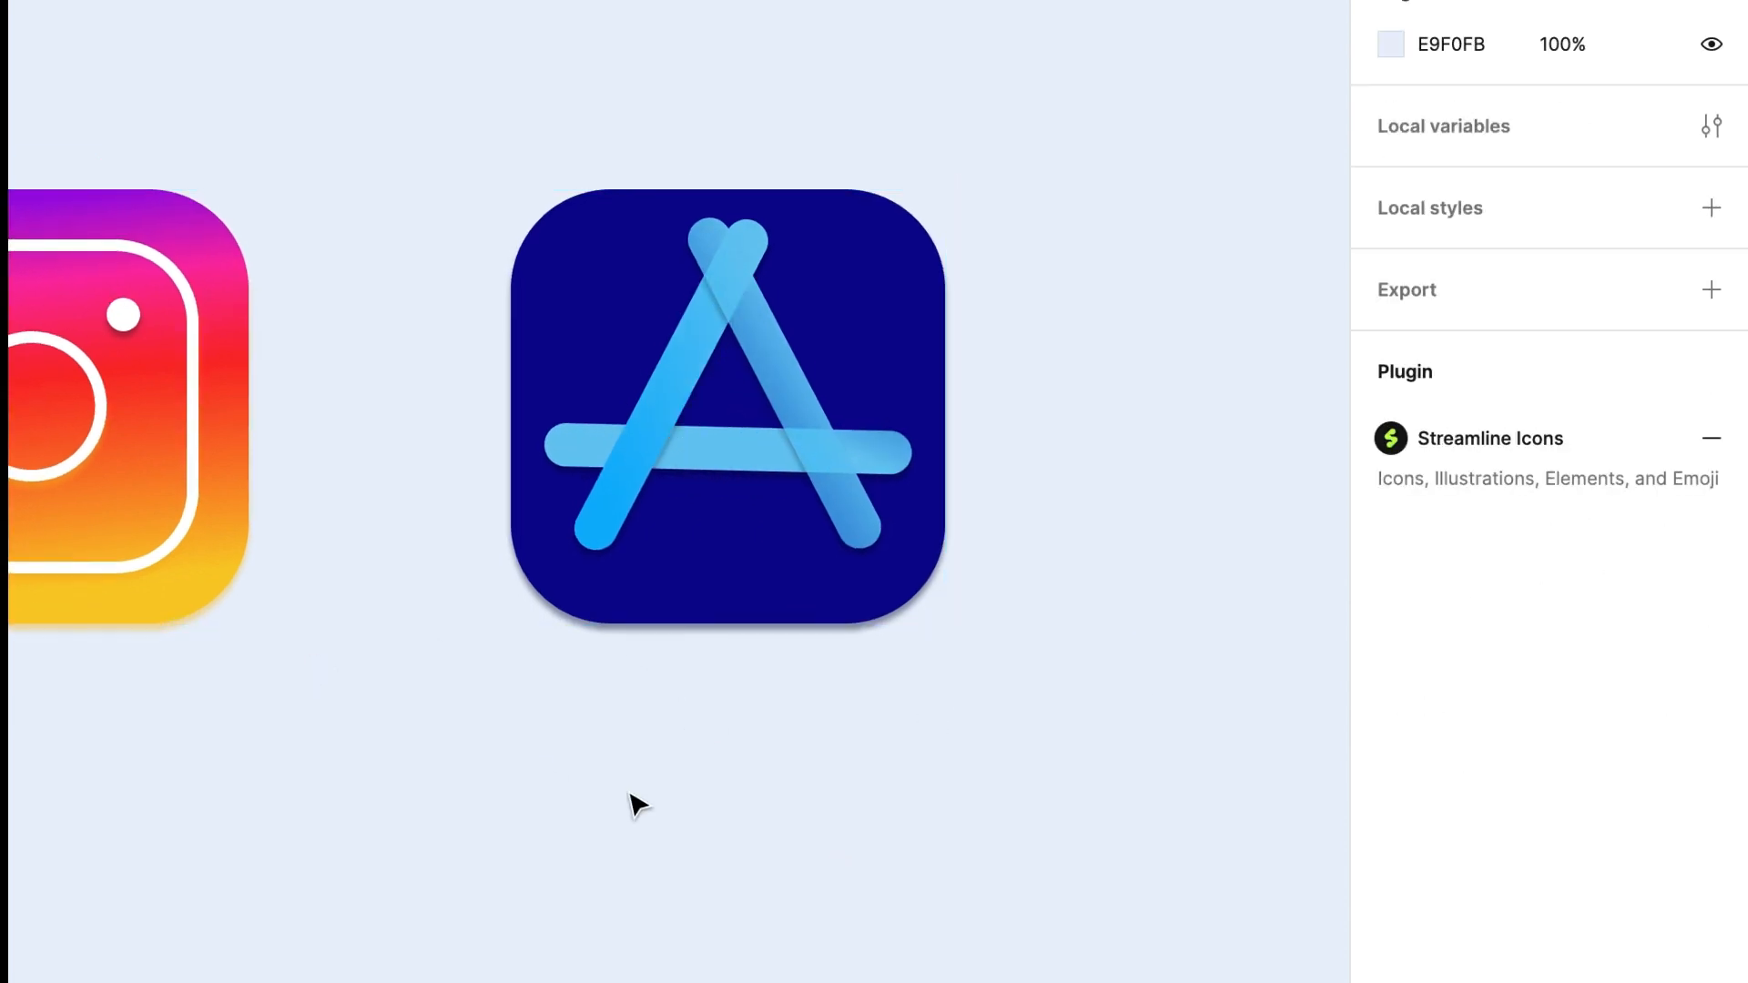
- Make the right leg's 0EB4FB gradient stop fully opaque and check the gradient stops of the left leg
{"action": "left_click", "coordinate": [842, 496]}
{"action": "left_click", "coordinate": [1390, 517]}
{"action": "left_click", "coordinate": [1311, 168]}
{"action": "left_click_drag", "start_coordinate": [1054, 734], "coordinate": [1320, 736]}
{"action": "left_click", "coordinate": [673, 398]}
{"action": "left_click", "coordinate": [1391, 515]}
{"action": "left_click", "coordinate": [993, 164]}
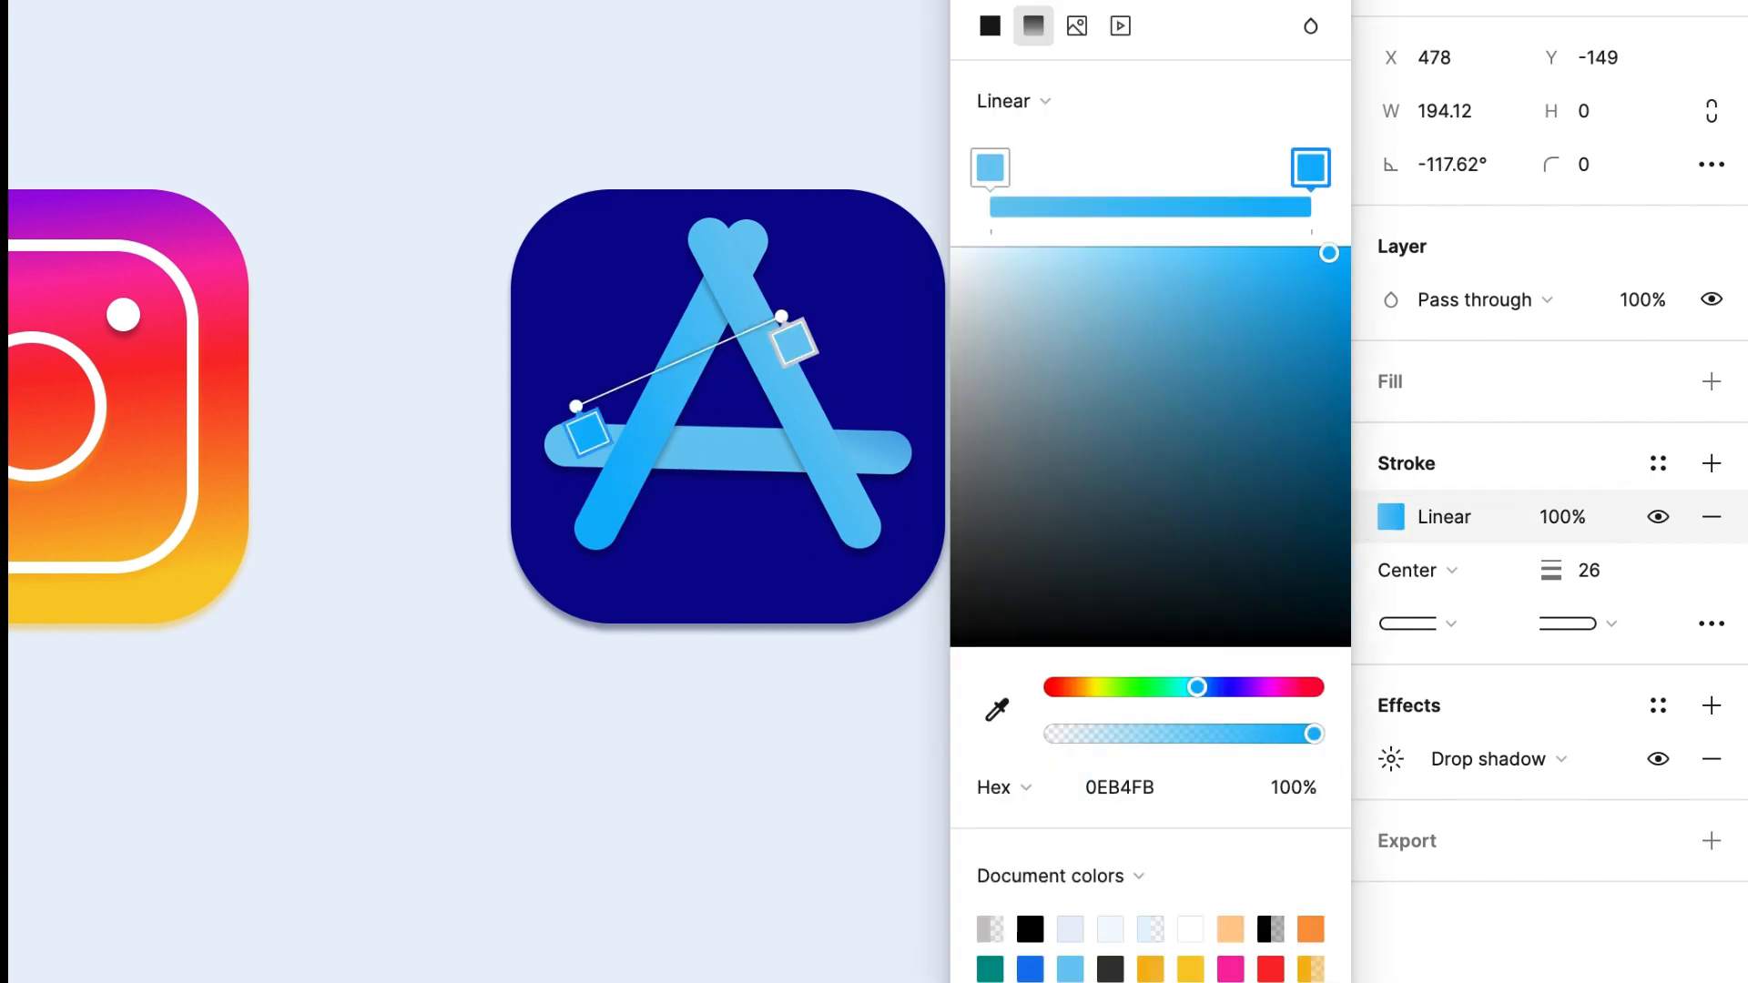
- Raise the opacity of the 0EB4FB stop in the crossbar's gradient to 100%
{"action": "left_click", "coordinate": [746, 449]}
{"action": "left_click", "coordinate": [1392, 518]}
{"action": "left_click", "coordinate": [1311, 167]}
{"action": "left_click_drag", "start_coordinate": [1053, 734], "coordinate": [1320, 736]}
{"action": "left_click", "coordinate": [990, 167]}
{"action": "left_click", "coordinate": [411, 945]}
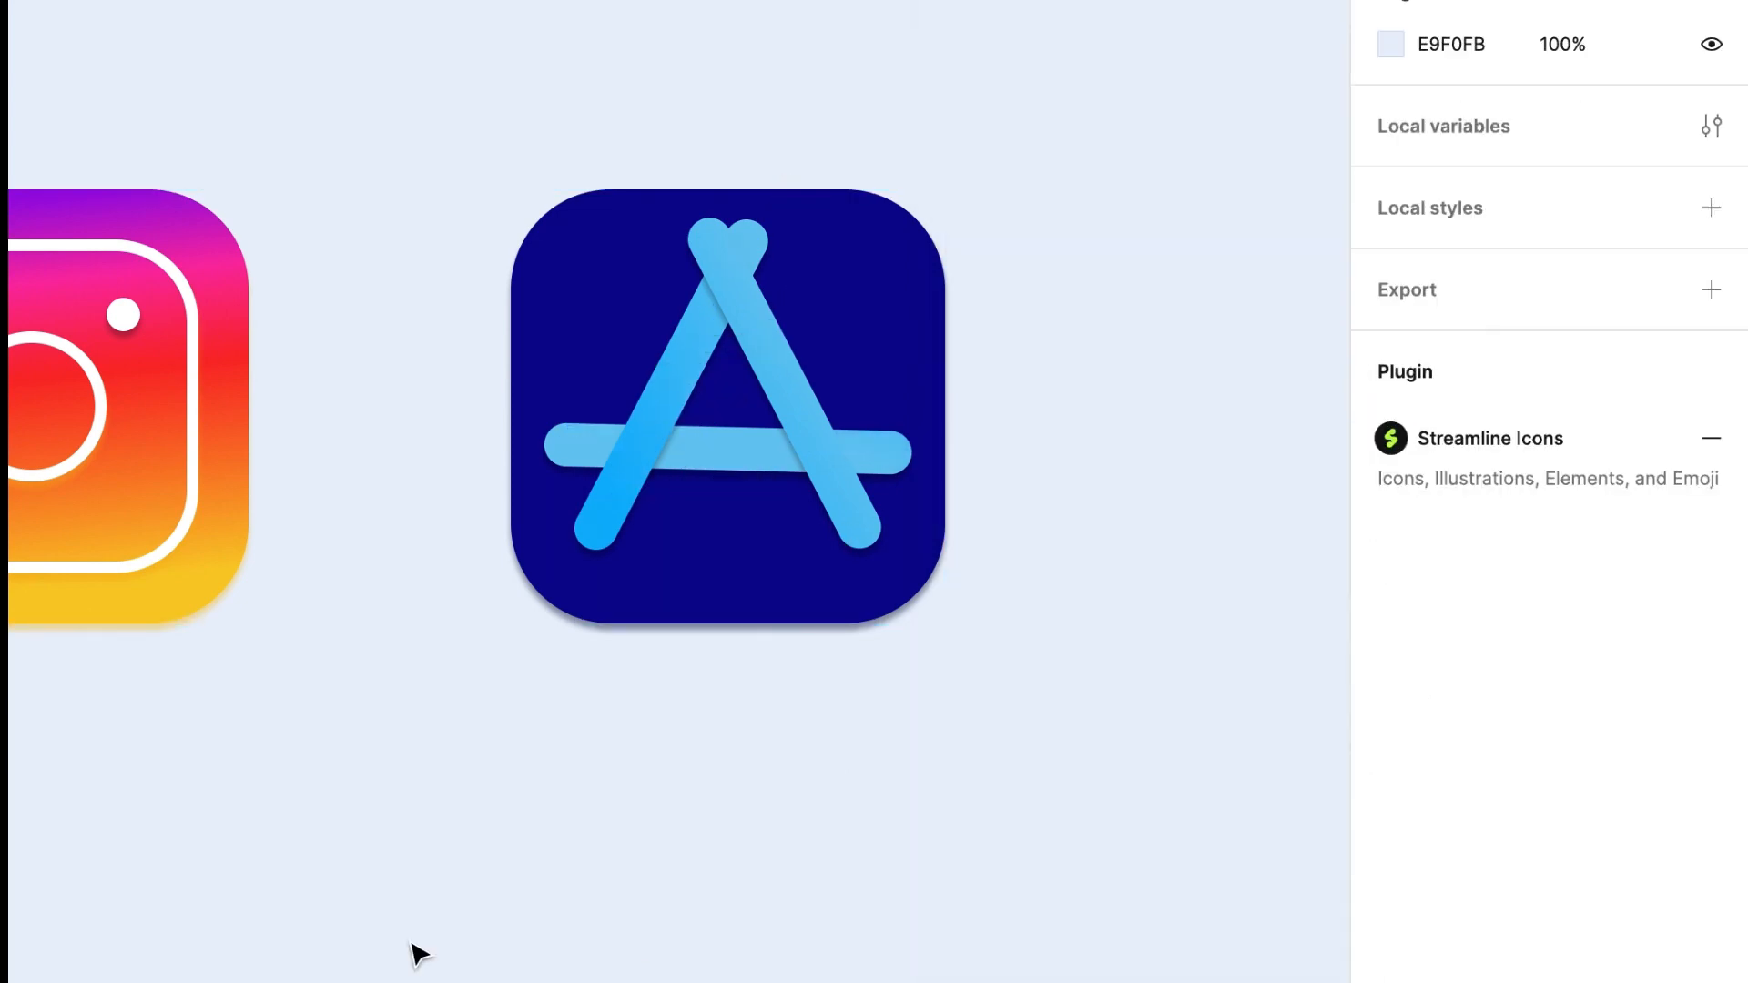